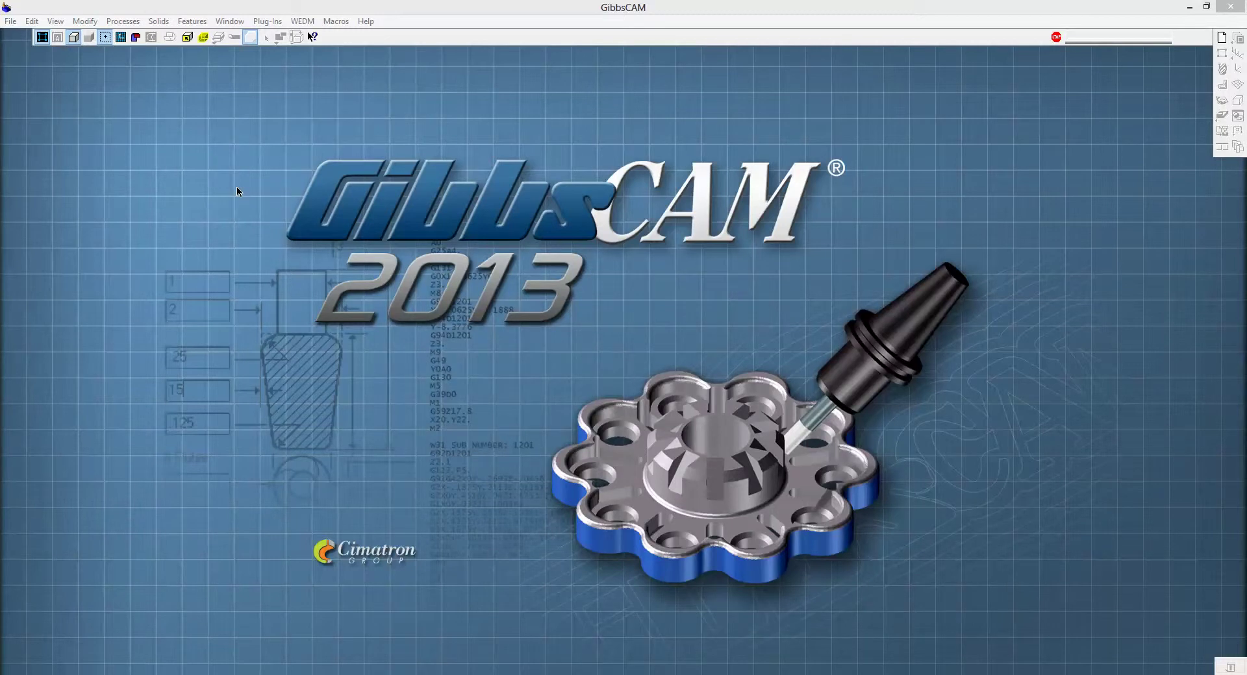
- Open the recent die block part file
{"action": "left_click", "coordinate": [11, 21]}
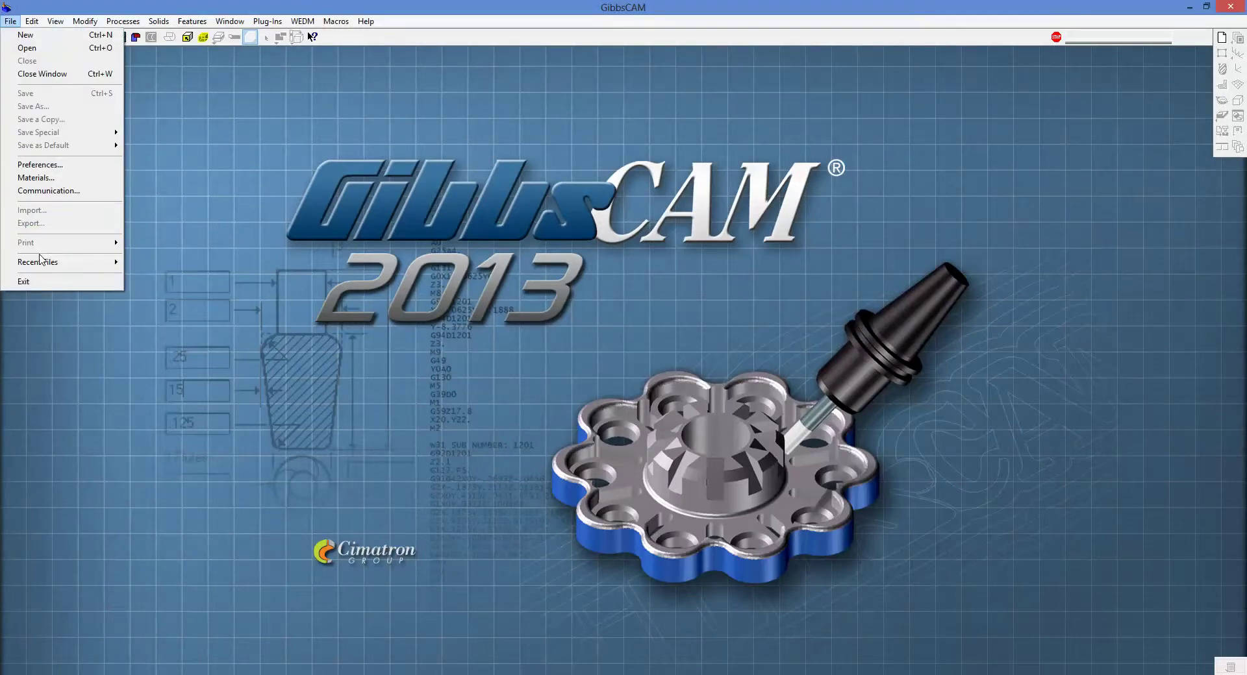
{"action": "mouse_move", "coordinate": [39, 262]}
{"action": "left_click", "coordinate": [177, 263]}
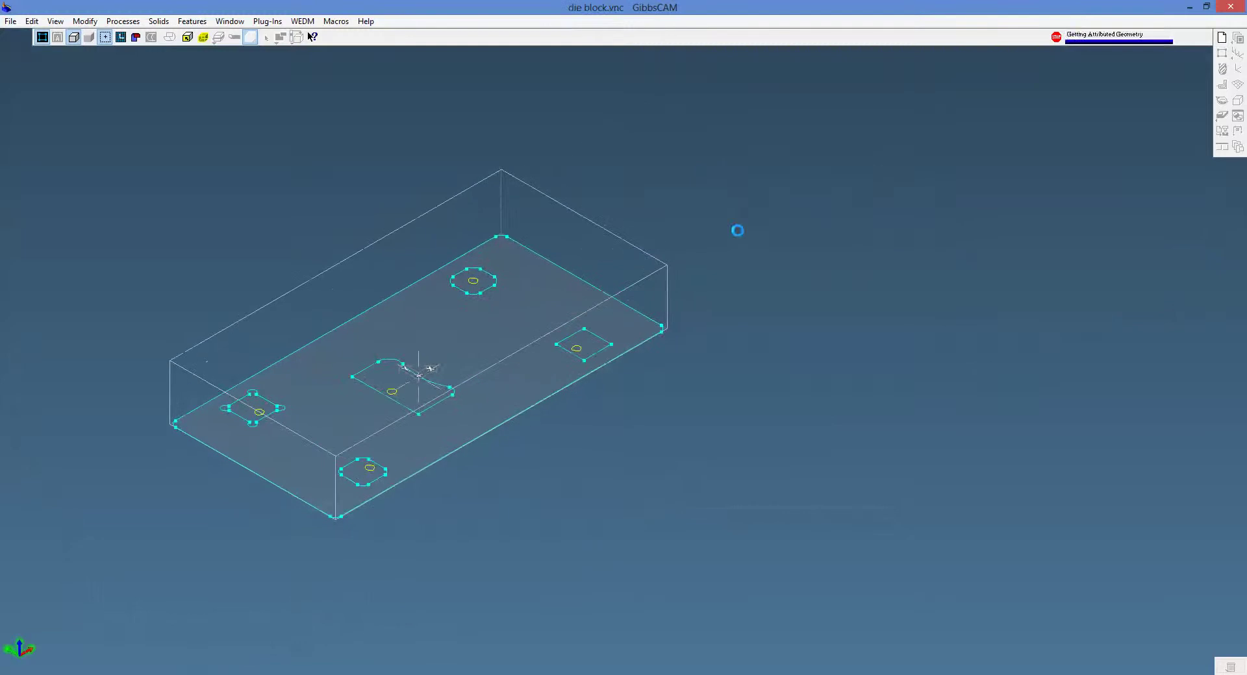
- Zoom in on the block and show it from the Top view
{"action": "left_click", "coordinate": [1222, 100]}
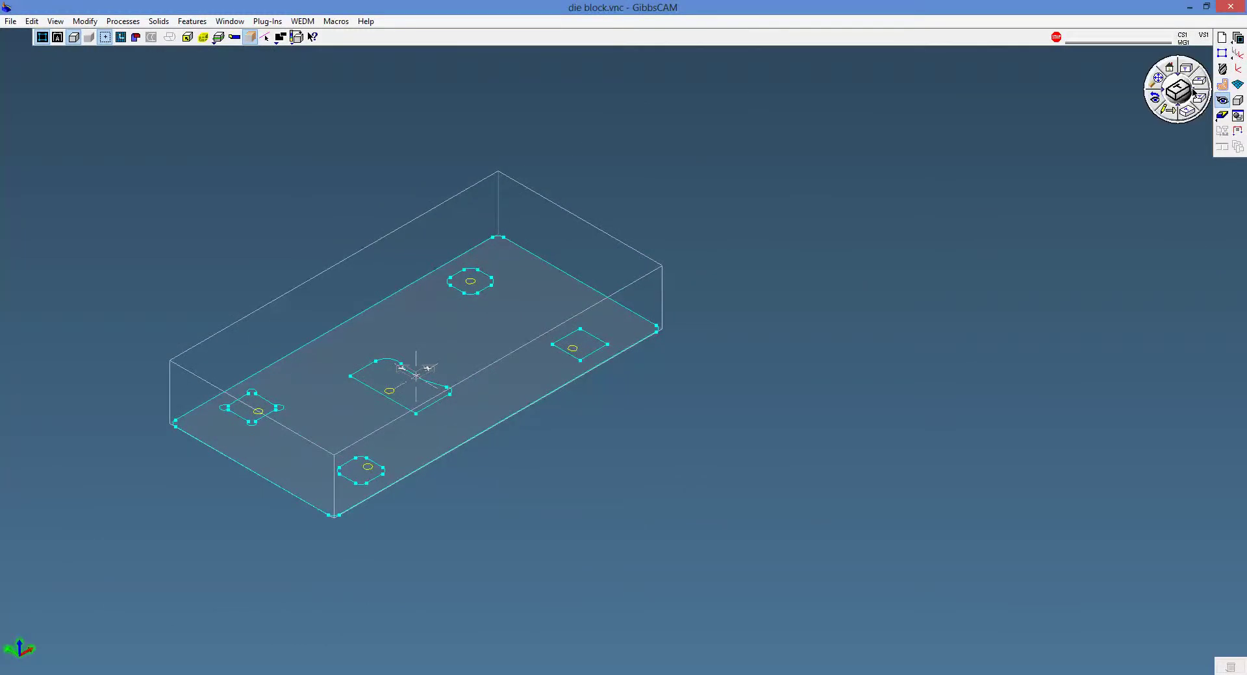
{"action": "left_click", "coordinate": [1156, 85]}
{"action": "left_click", "coordinate": [1156, 86]}
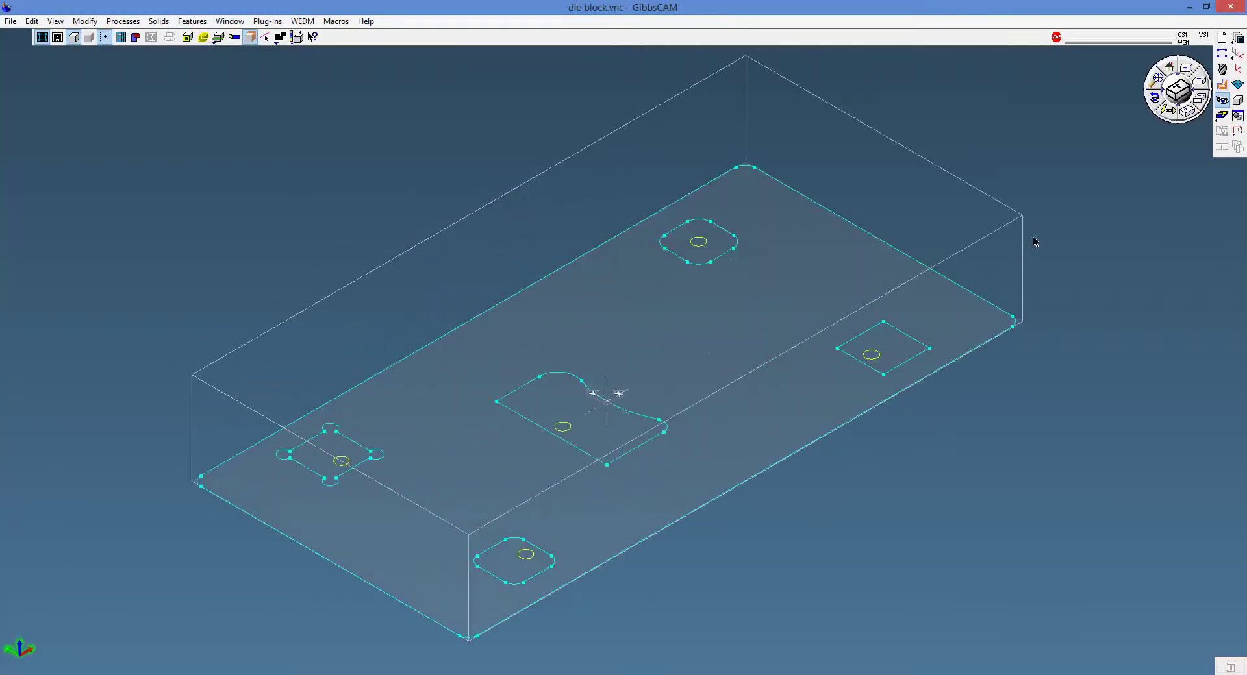
{"action": "left_click", "coordinate": [1191, 71]}
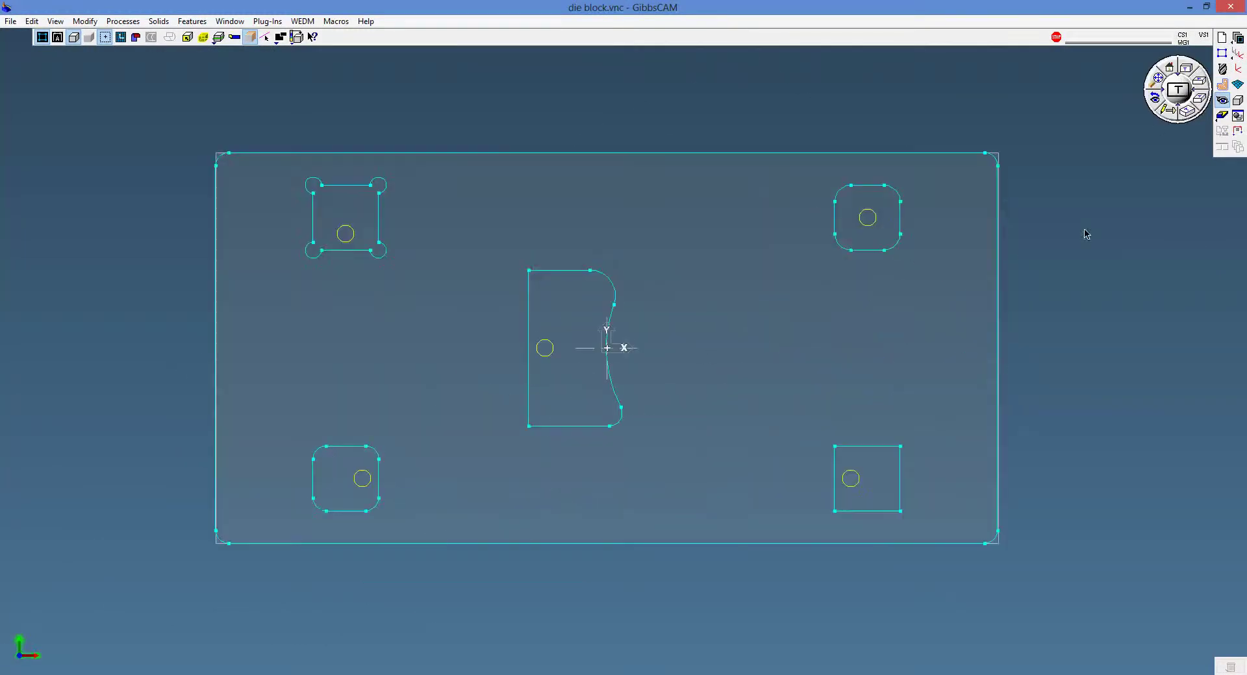
- Launch Wire EDM with all visible workgroups and turn on no-core cutting
{"action": "left_click", "coordinate": [307, 24]}
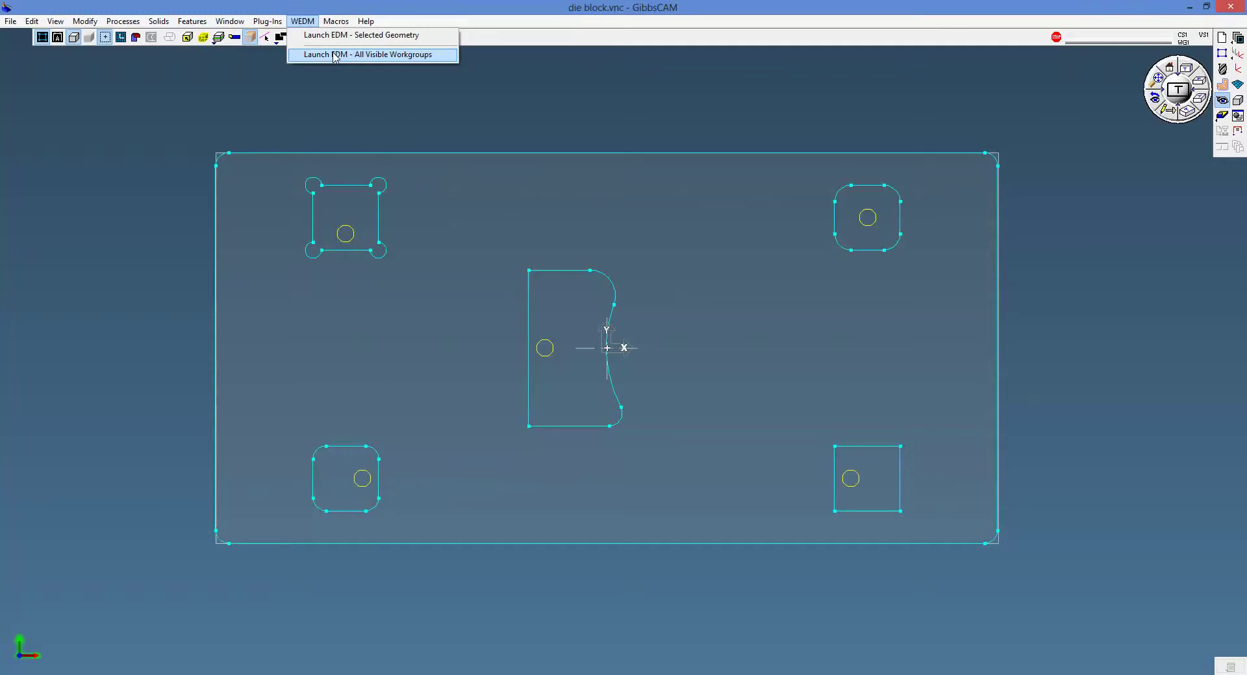
{"action": "left_click", "coordinate": [334, 55]}
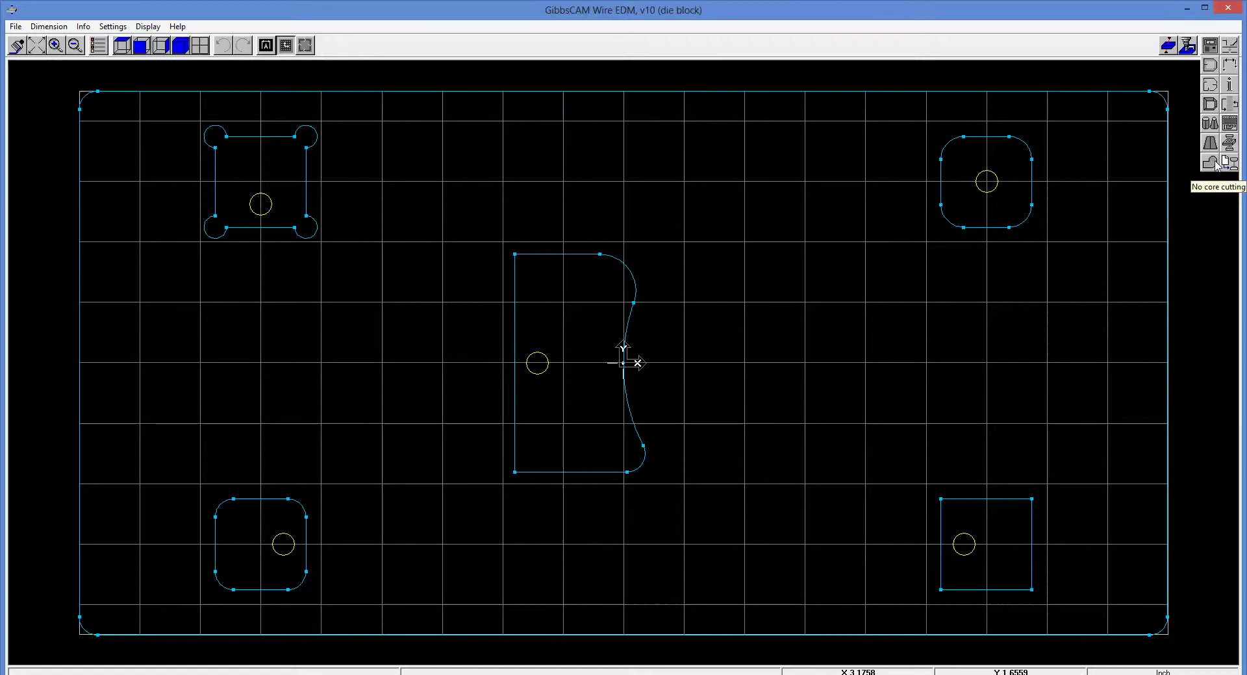
{"action": "left_click", "coordinate": [1216, 163]}
- Keep the charmilles machine, use actual geometry sizes, and reverse alternate skim cuts
{"action": "left_click", "coordinate": [1211, 45]}
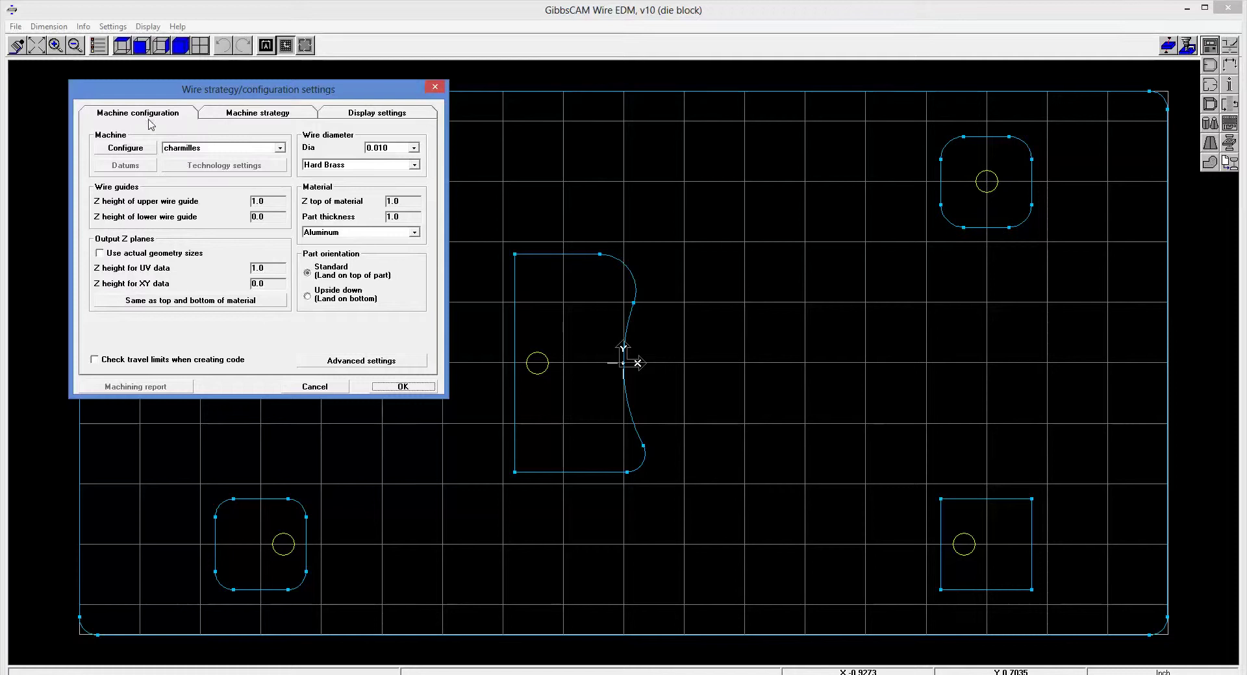
{"action": "left_click", "coordinate": [280, 148]}
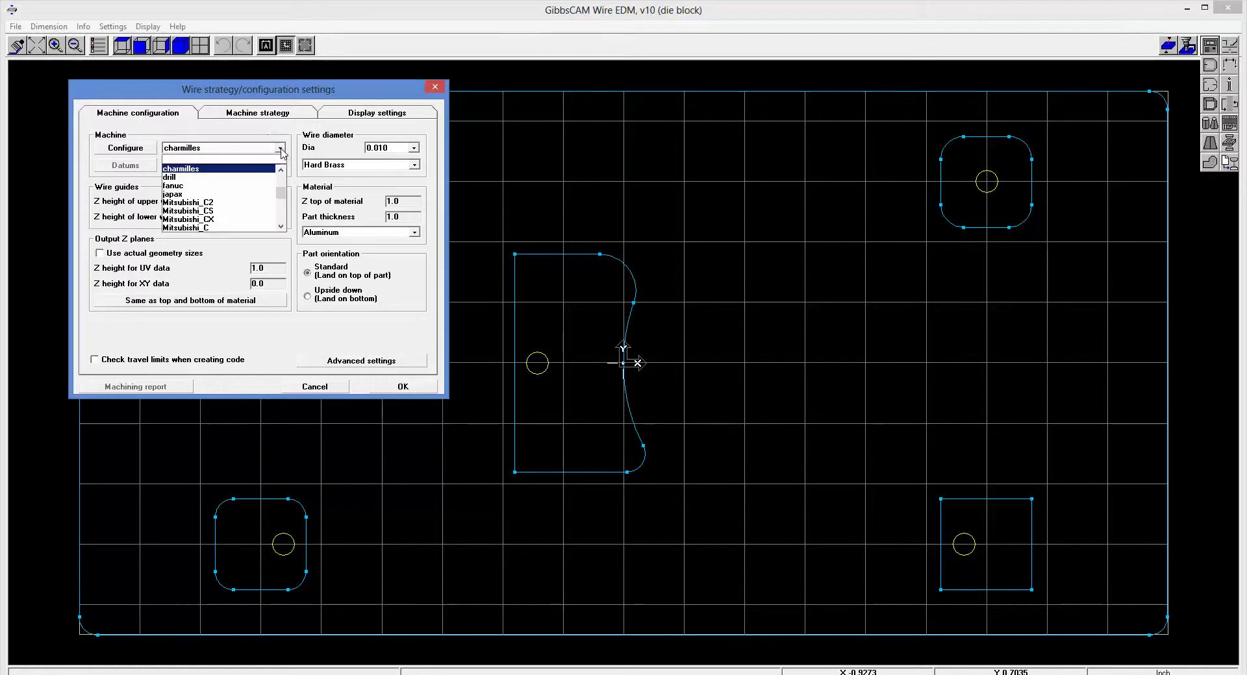
{"action": "key", "text": "Down"}
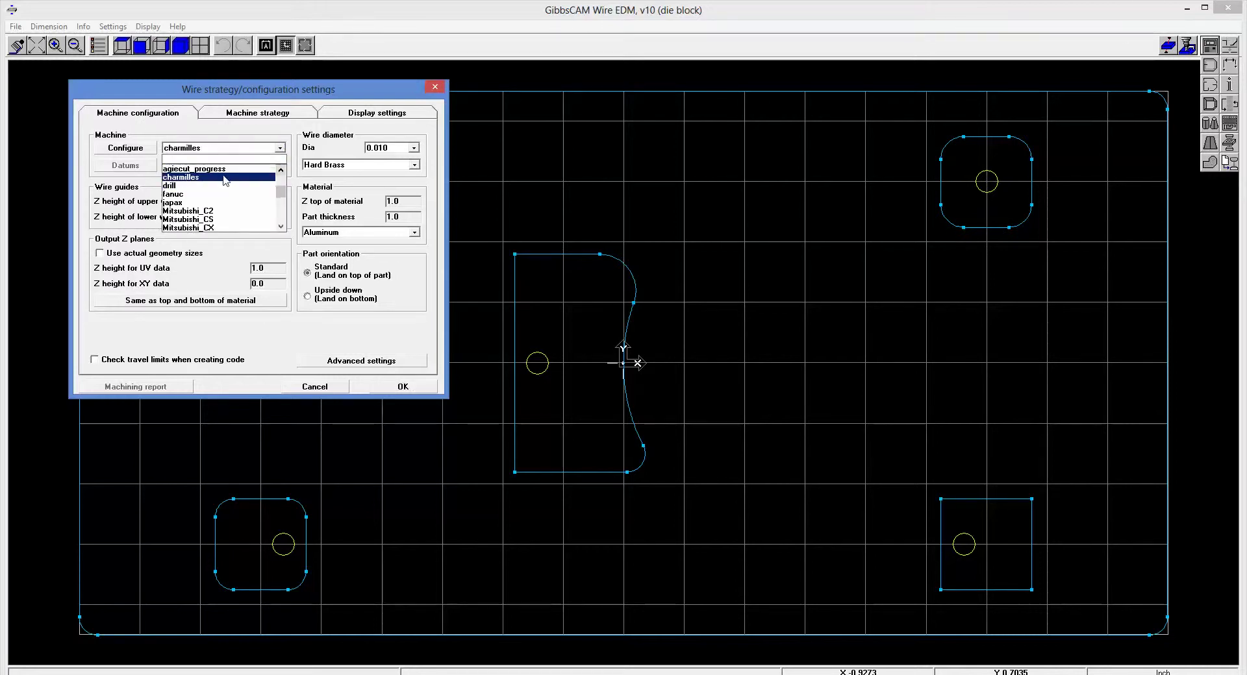
{"action": "left_click", "coordinate": [272, 177]}
{"action": "left_click", "coordinate": [118, 253]}
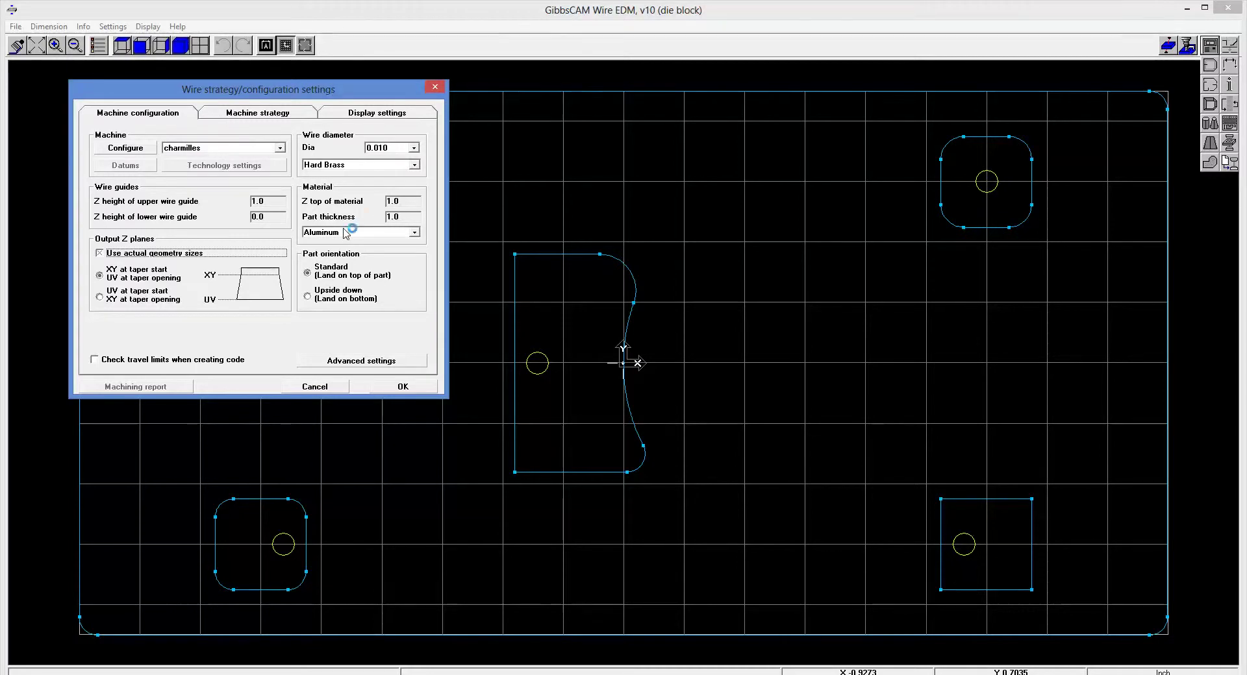
{"action": "left_click", "coordinate": [247, 113]}
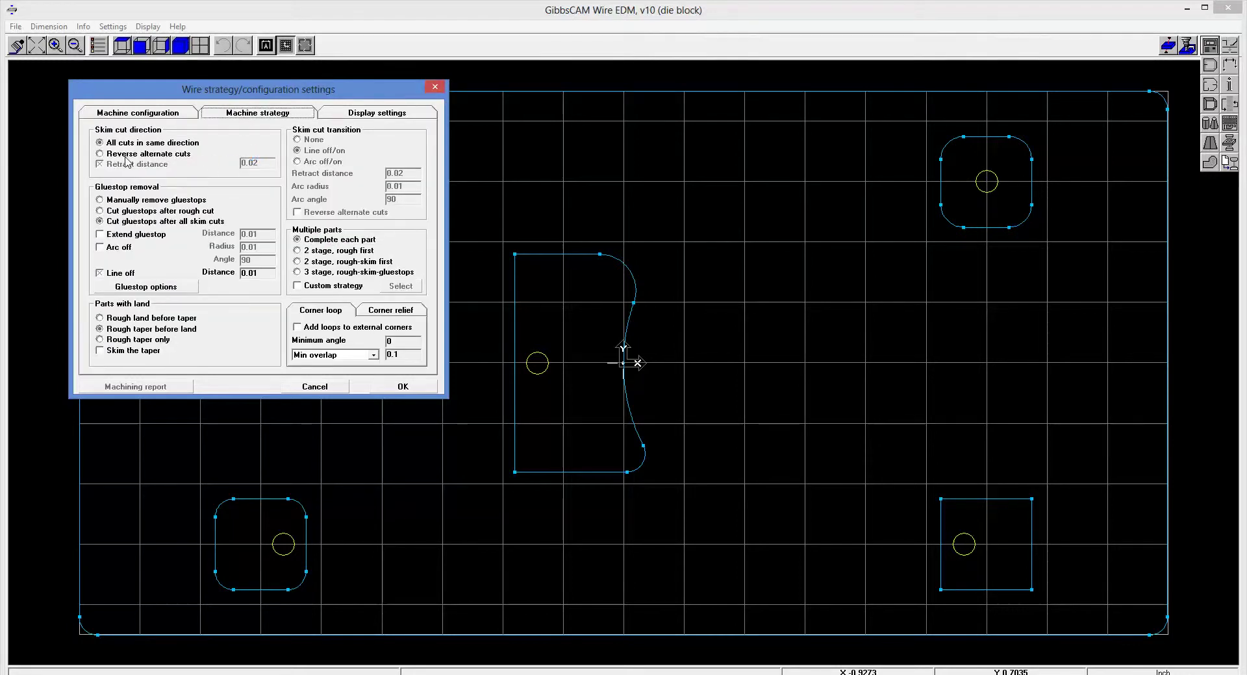
{"action": "left_click", "coordinate": [99, 154]}
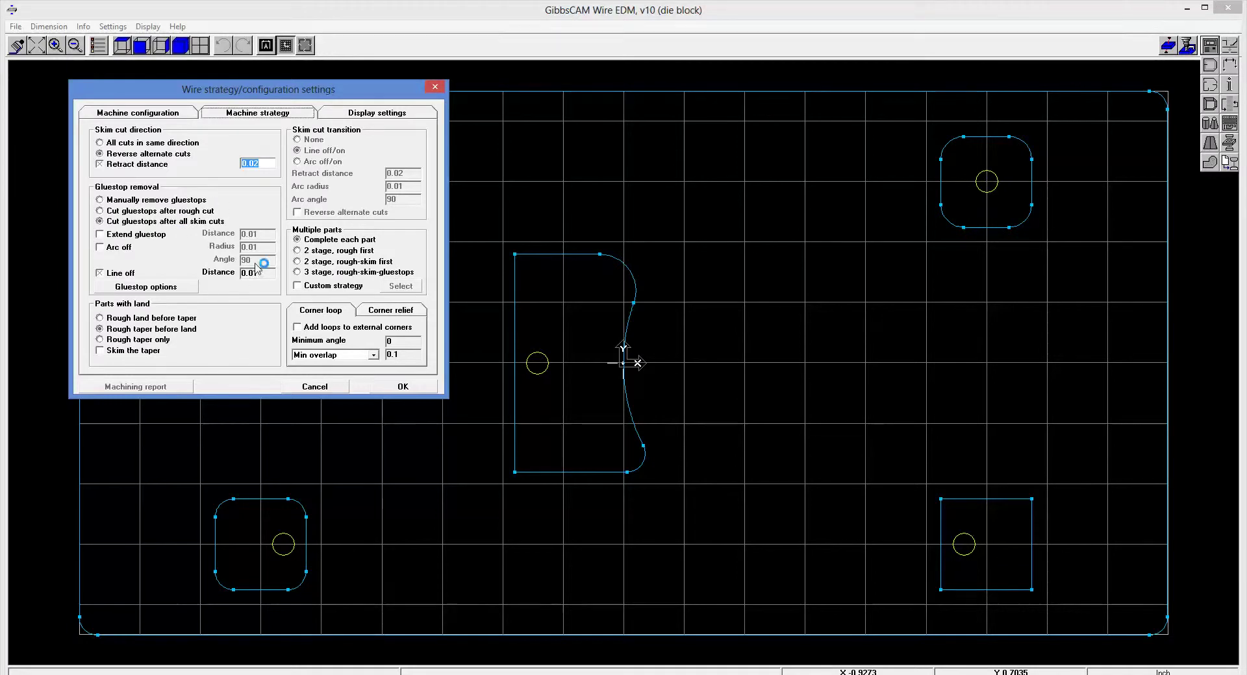
{"action": "left_click", "coordinate": [349, 114]}
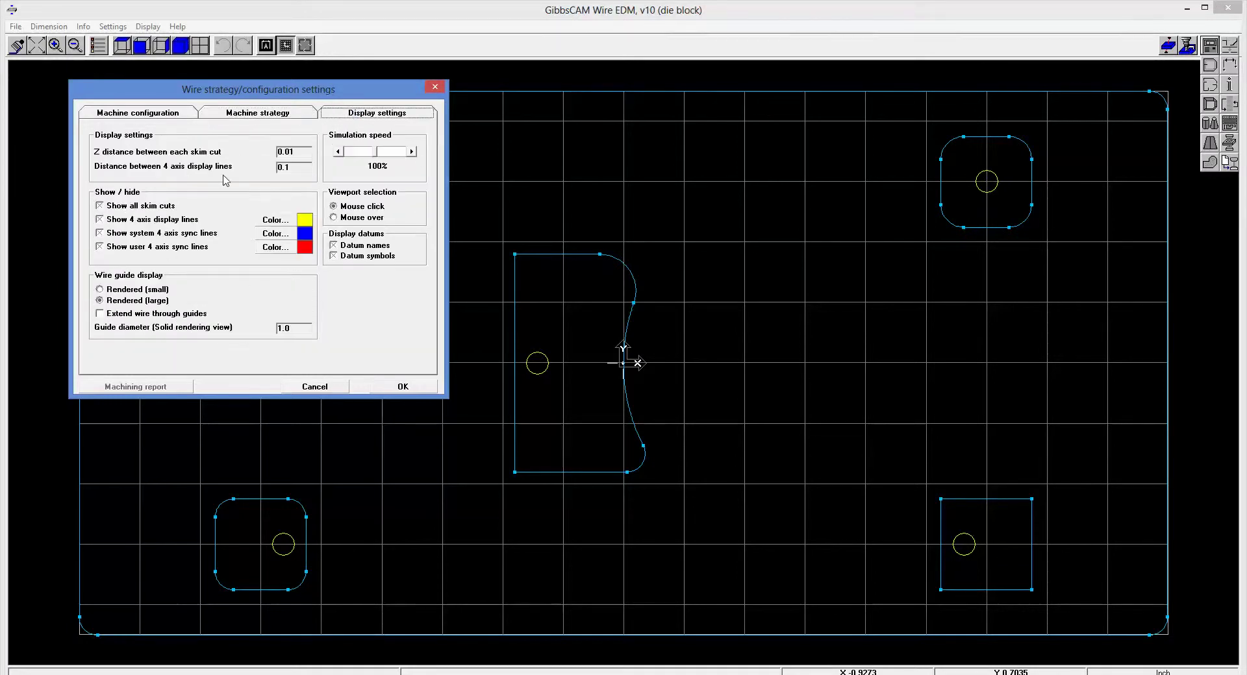
{"action": "left_click", "coordinate": [378, 388]}
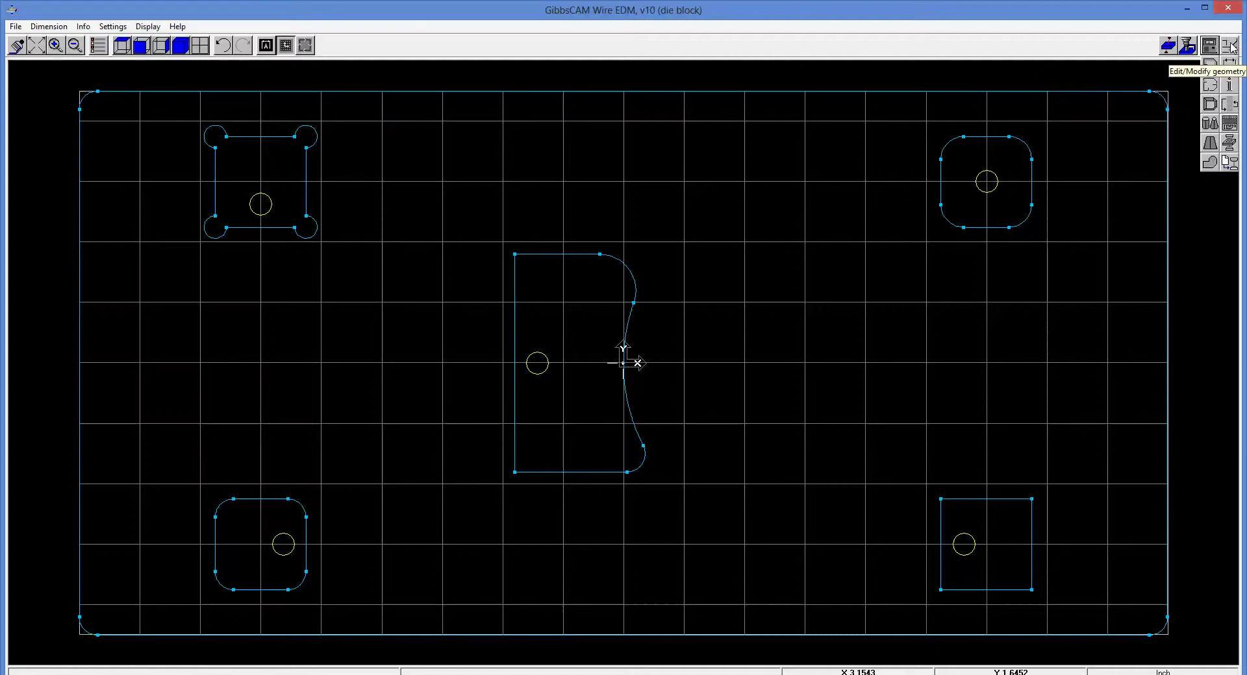
- Fillet the centre profile's left and bottom edges with a .1 radius
{"action": "left_click", "coordinate": [1230, 46]}
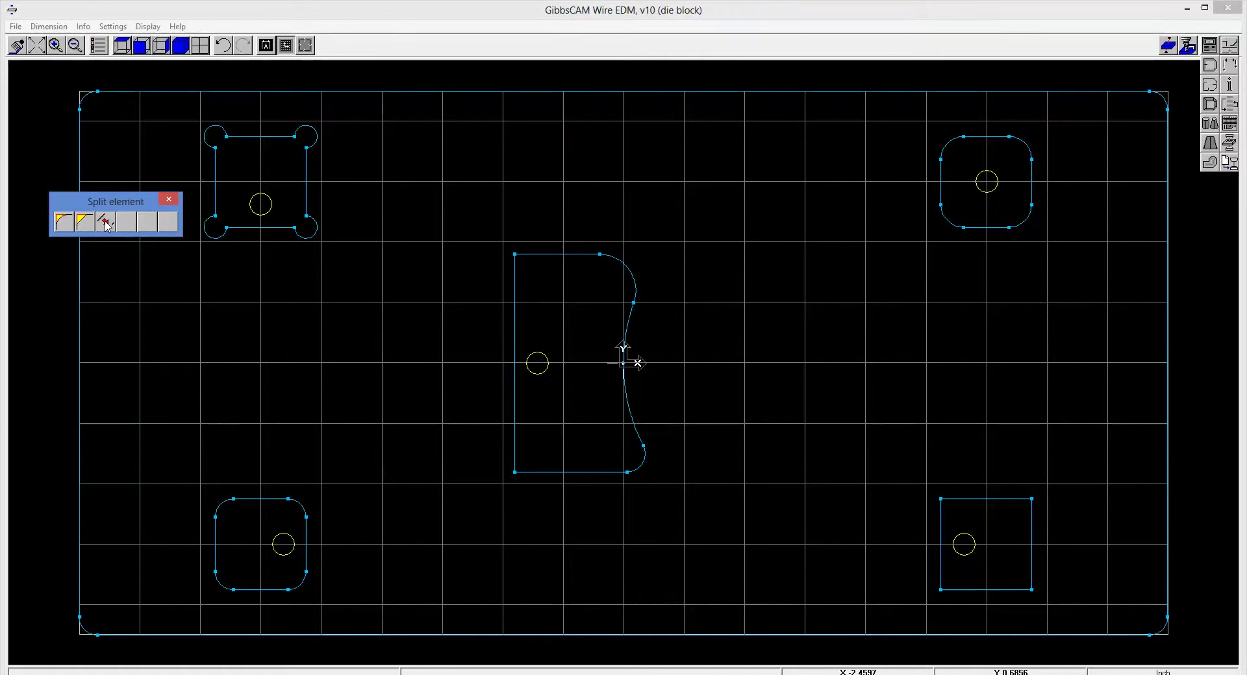
{"action": "left_click", "coordinate": [64, 223]}
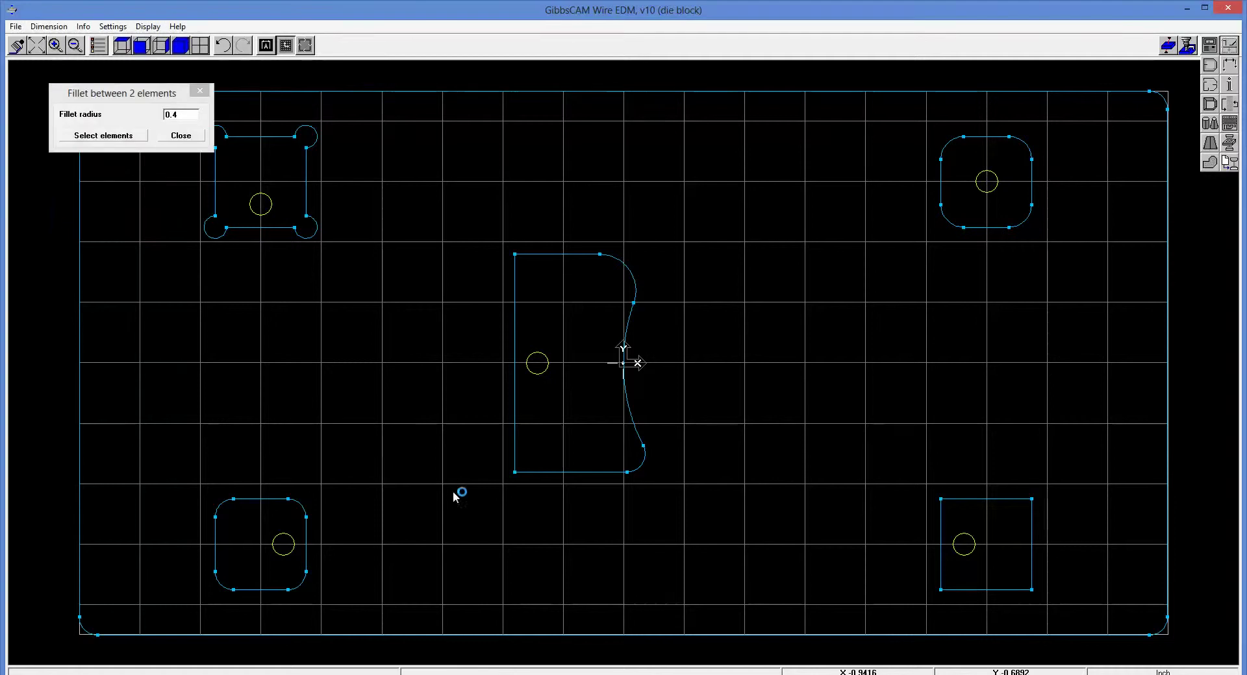
{"action": "double_click", "coordinate": [192, 116]}
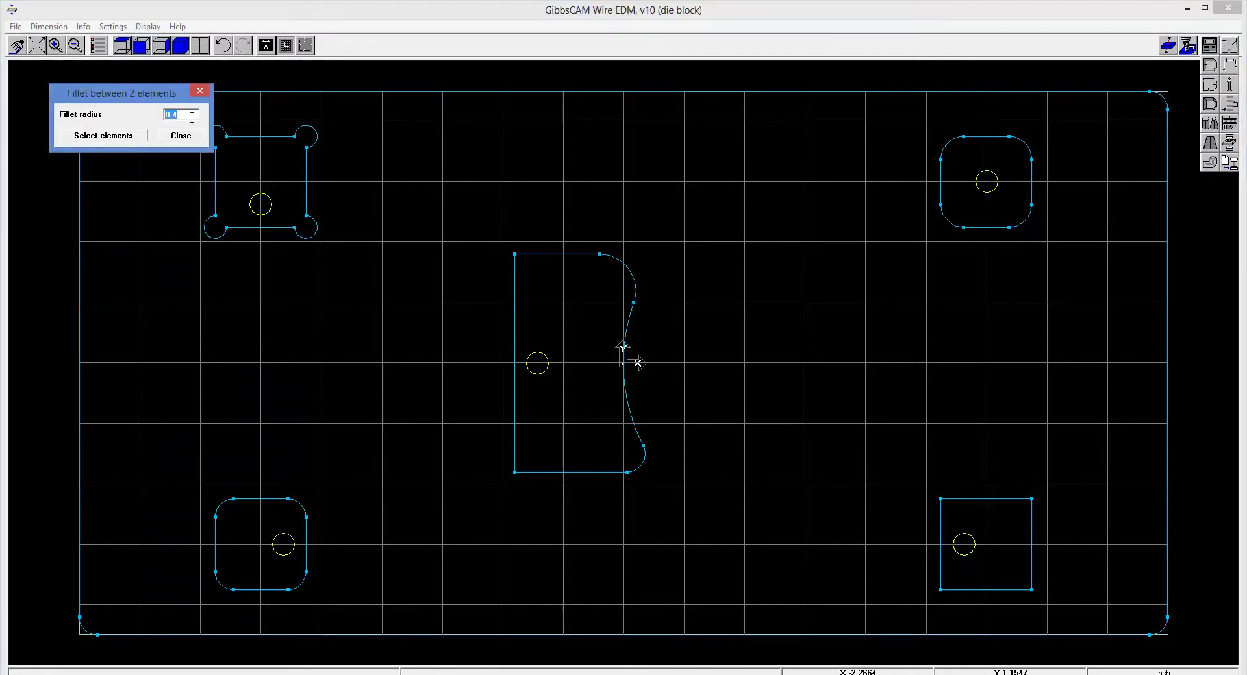
{"action": "type", "text": ".1"}
{"action": "left_click", "coordinate": [104, 135]}
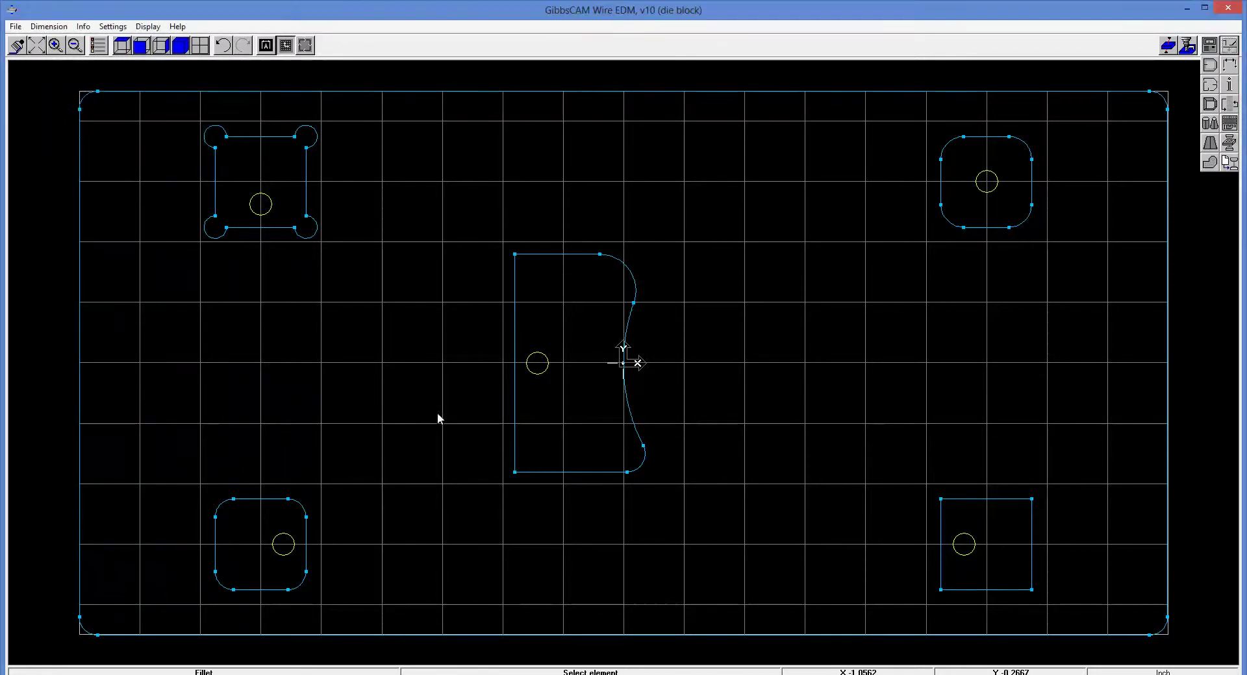
{"action": "left_click", "coordinate": [515, 437]}
{"action": "left_click", "coordinate": [539, 472]}
- Add a 0.469 horizontal dimension to the centre profile's top edge
{"action": "left_click", "coordinate": [1228, 66]}
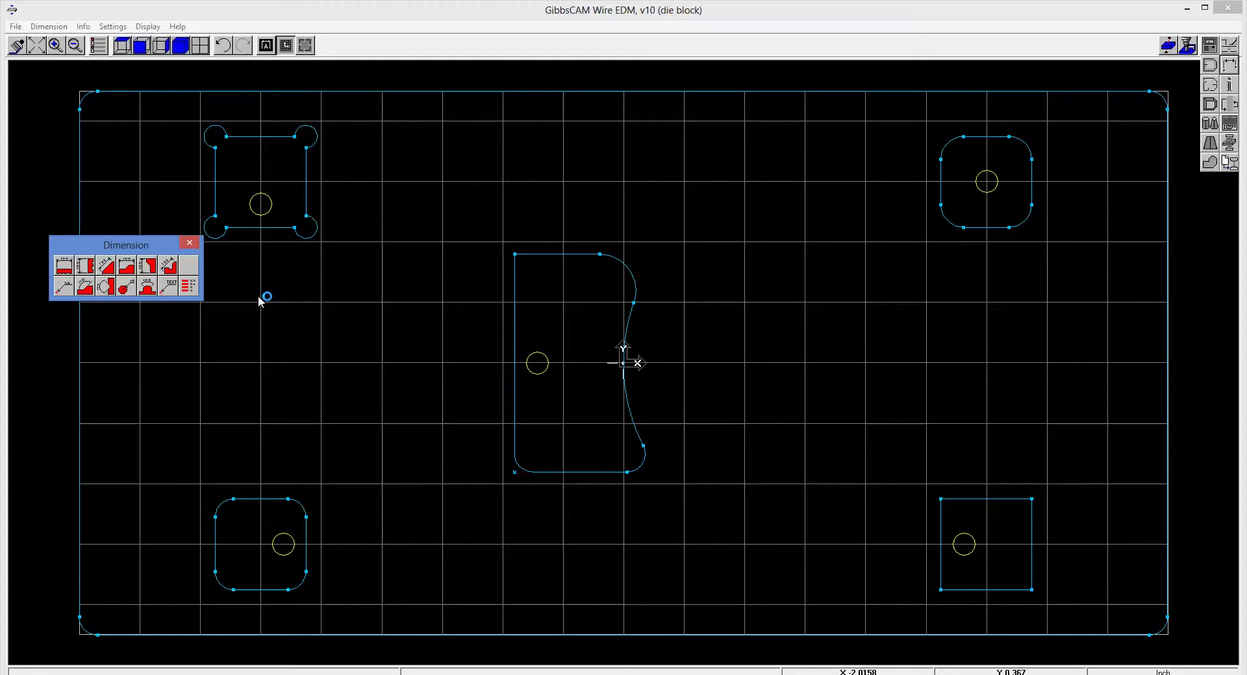
{"action": "left_click", "coordinate": [189, 286]}
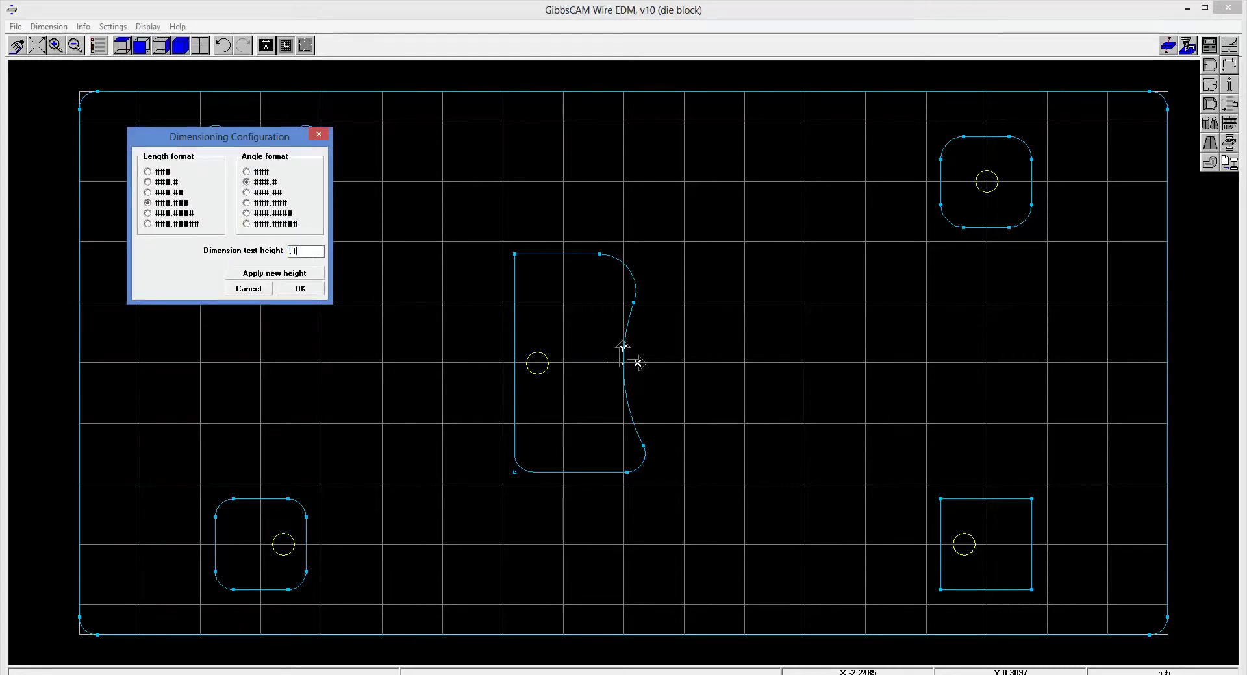
{"action": "left_click", "coordinate": [300, 288]}
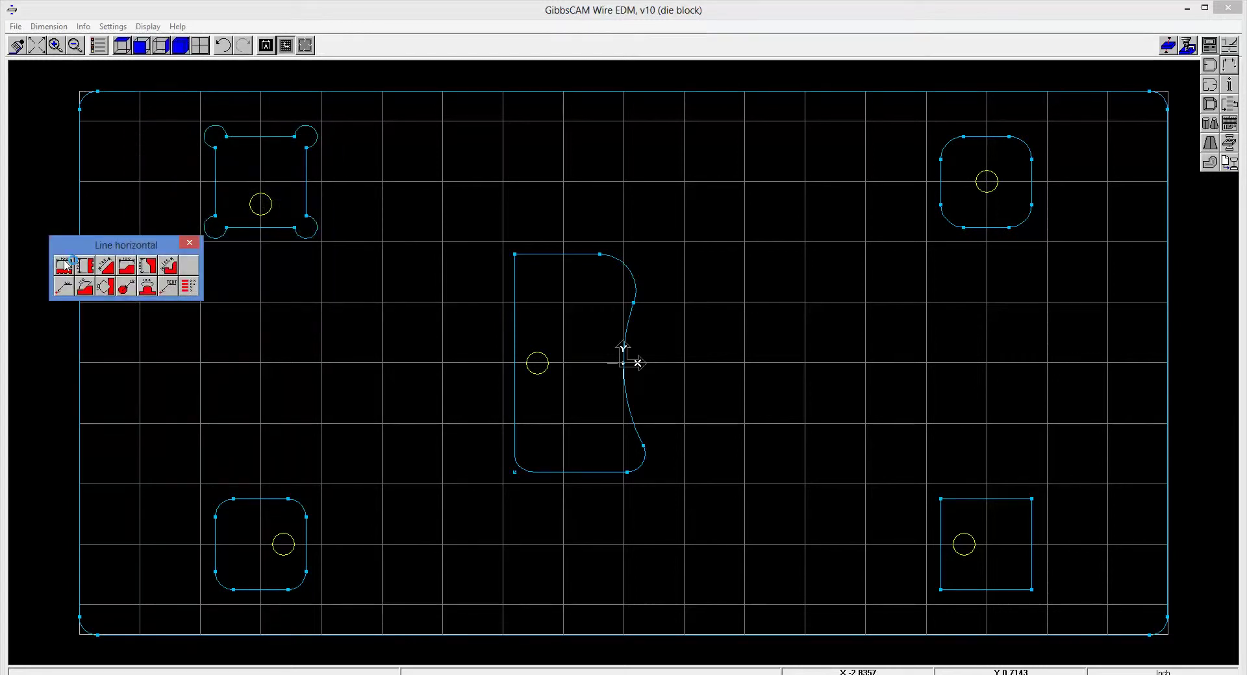
{"action": "left_click", "coordinate": [64, 265]}
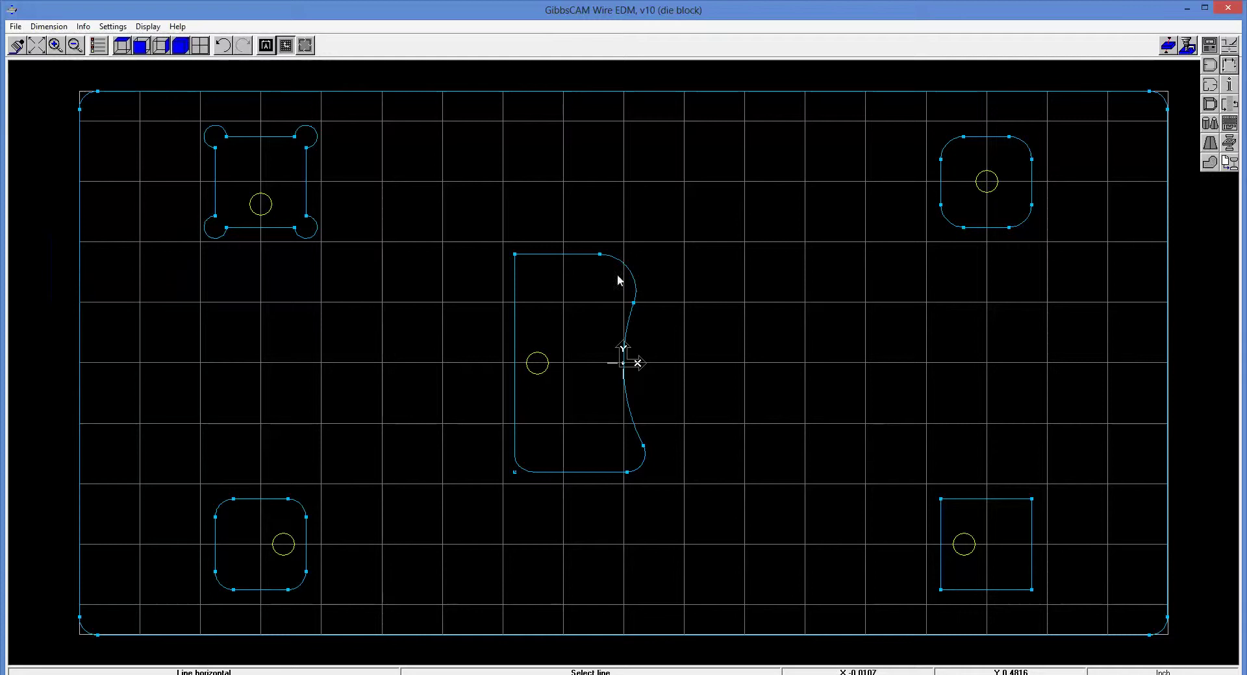
{"action": "left_click", "coordinate": [573, 255]}
{"action": "key", "text": "Escape"}
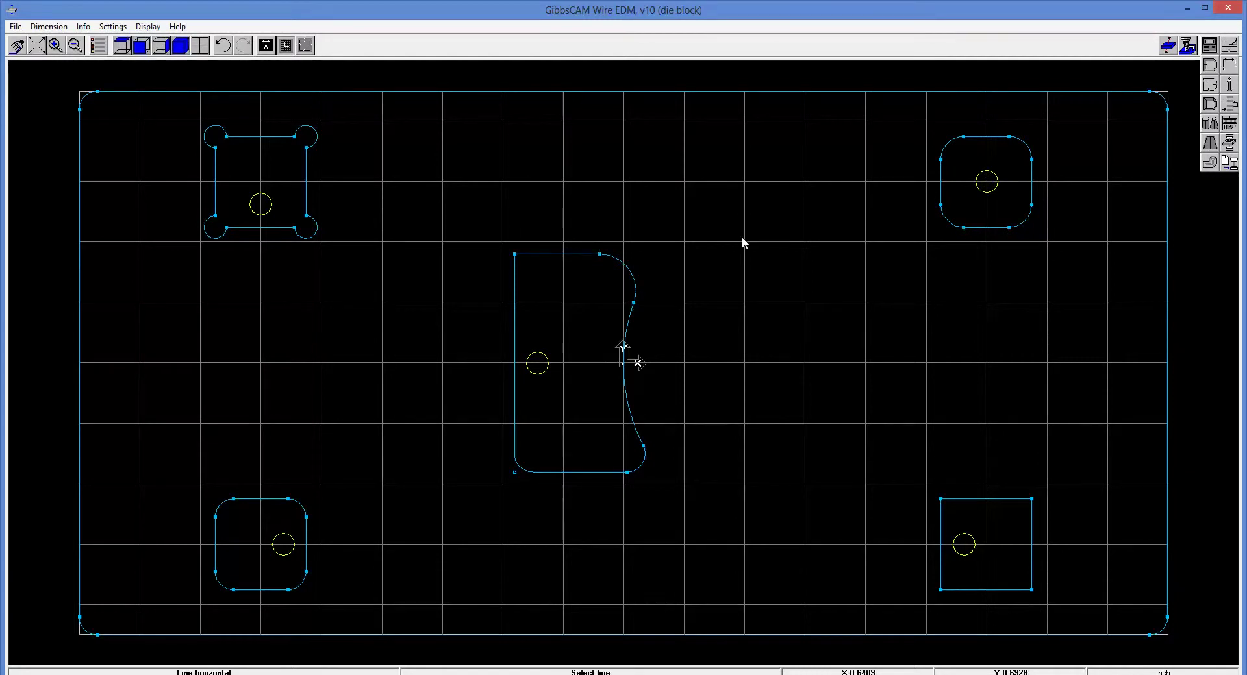
{"action": "left_click", "coordinate": [266, 45]}
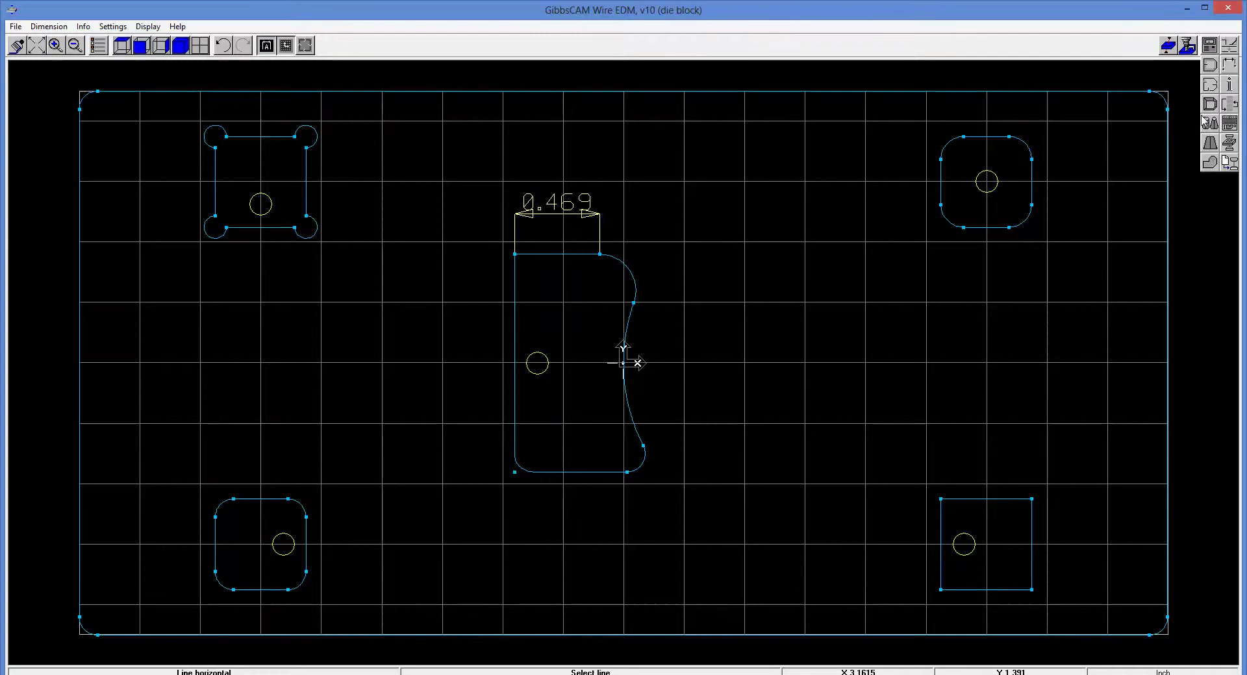
- Dimension the top-right arc as R0.200, then hide all dimensions
{"action": "left_click", "coordinate": [1228, 67]}
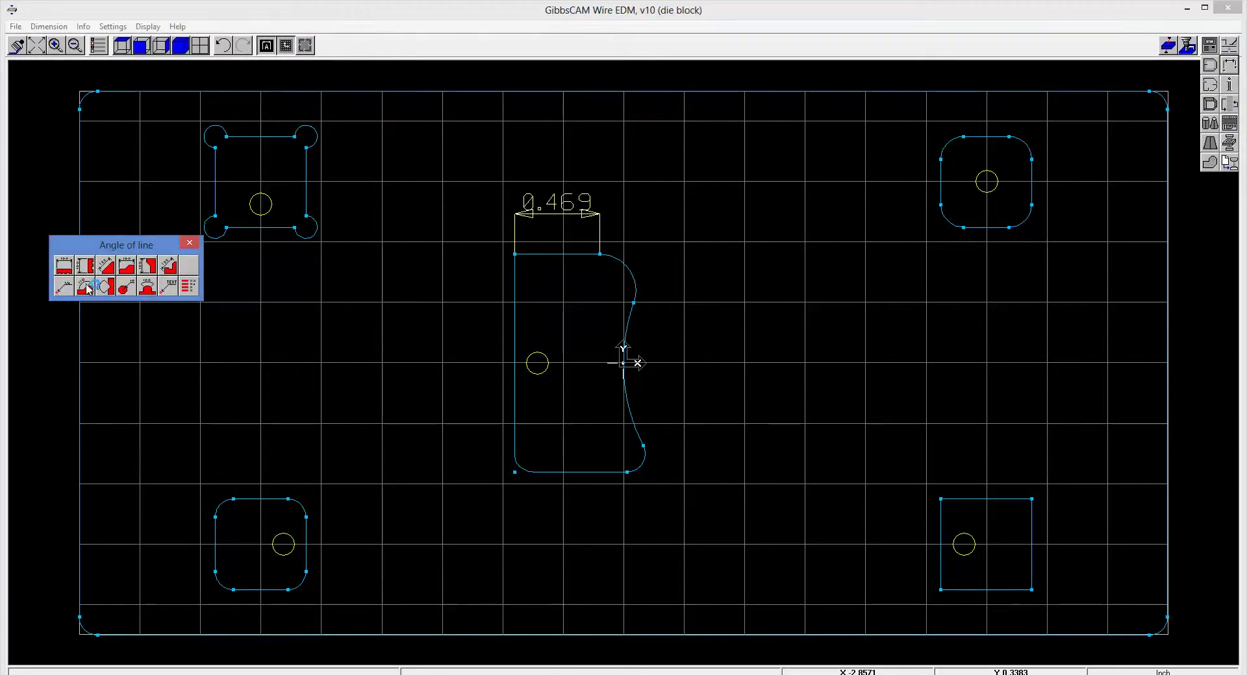
{"action": "left_click", "coordinate": [126, 289]}
{"action": "left_click", "coordinate": [632, 276]}
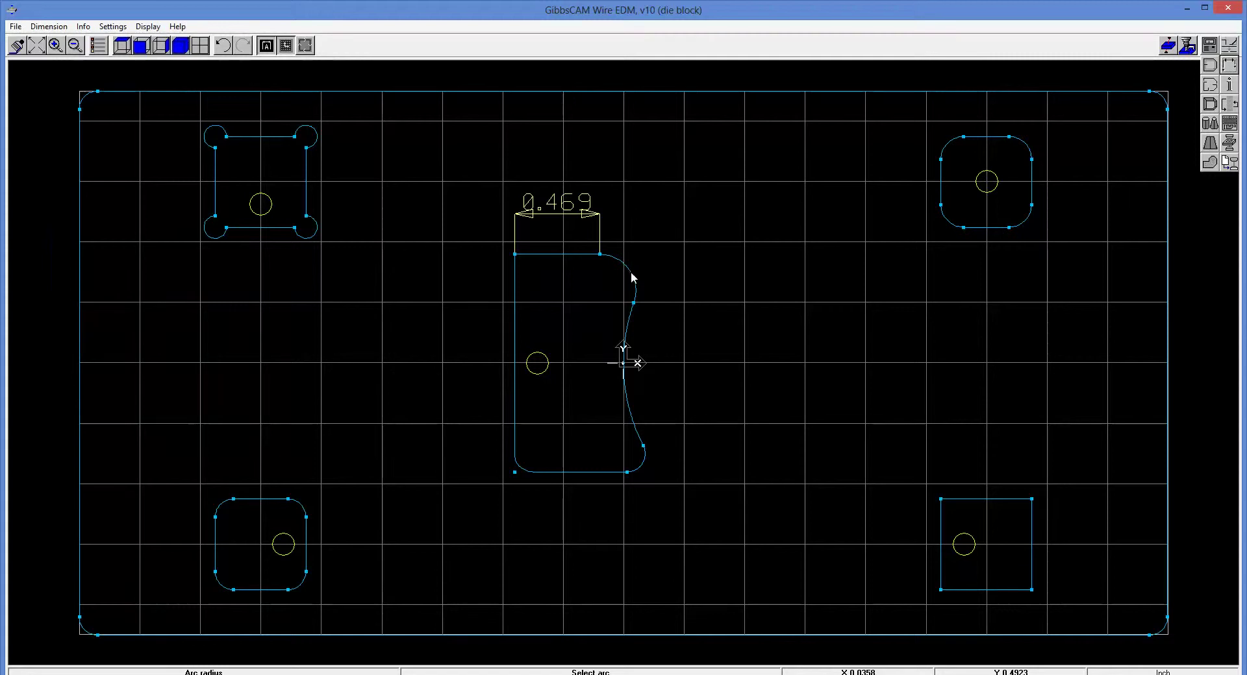
{"action": "left_click", "coordinate": [671, 243]}
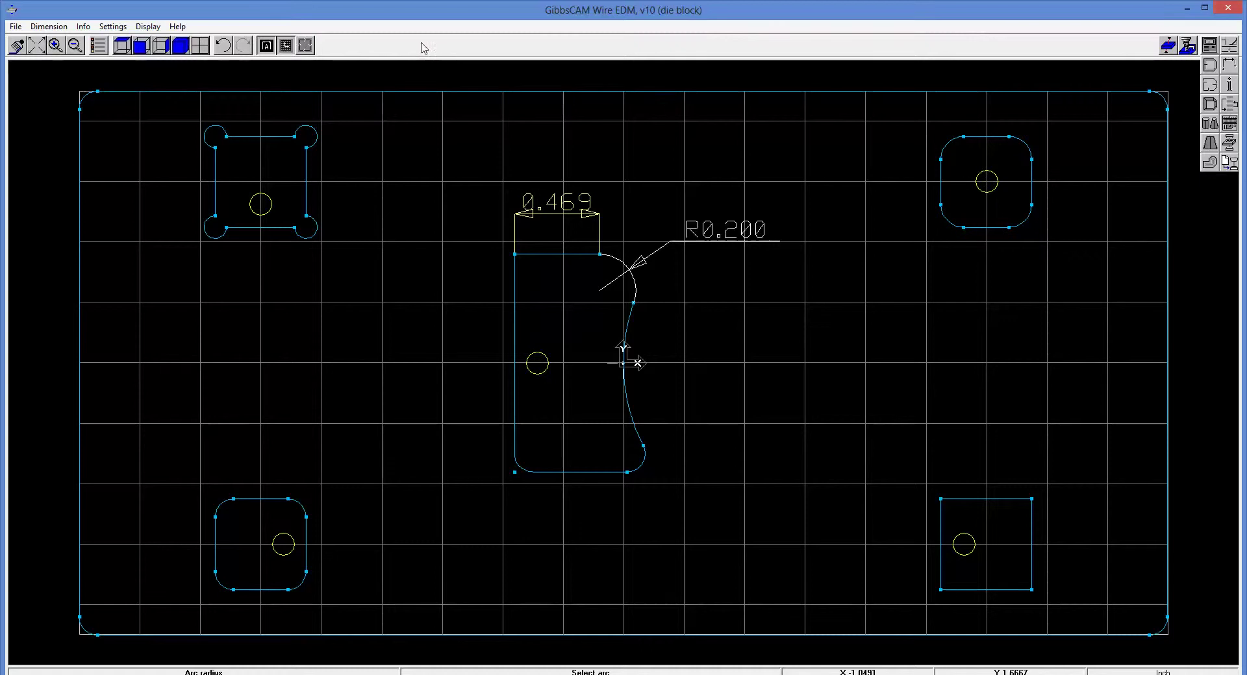
{"action": "left_click", "coordinate": [267, 47]}
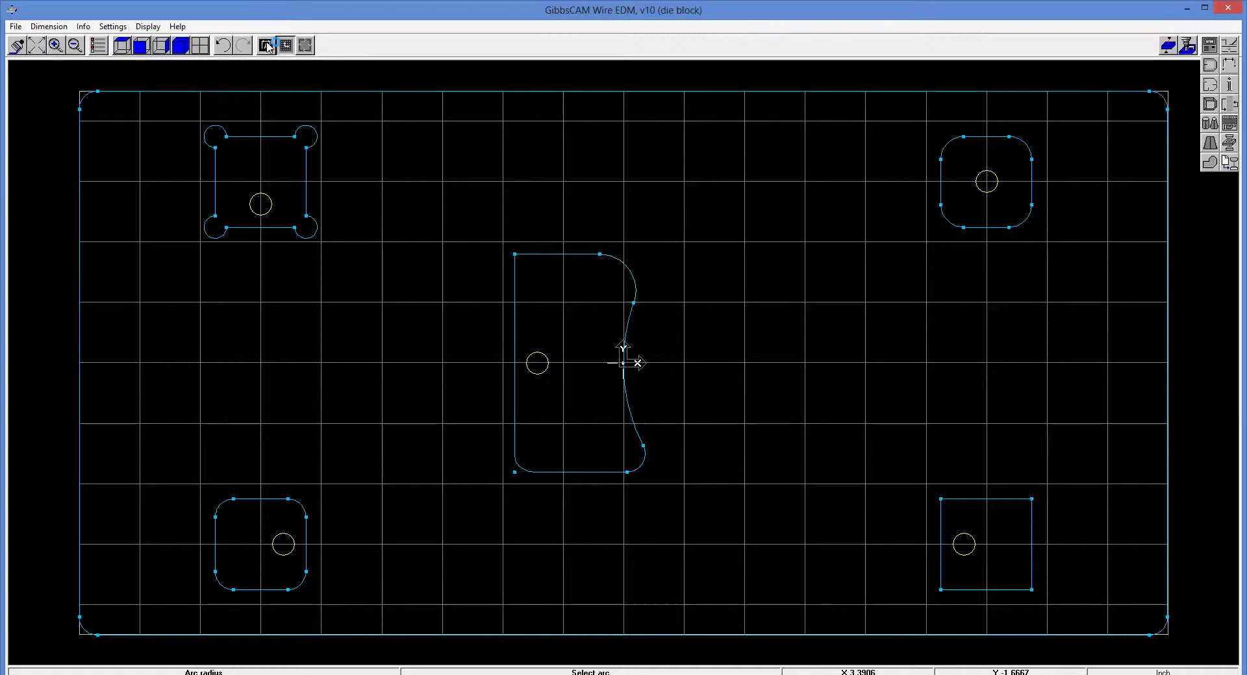
{"action": "left_click", "coordinate": [267, 46]}
{"action": "left_click", "coordinate": [267, 46]}
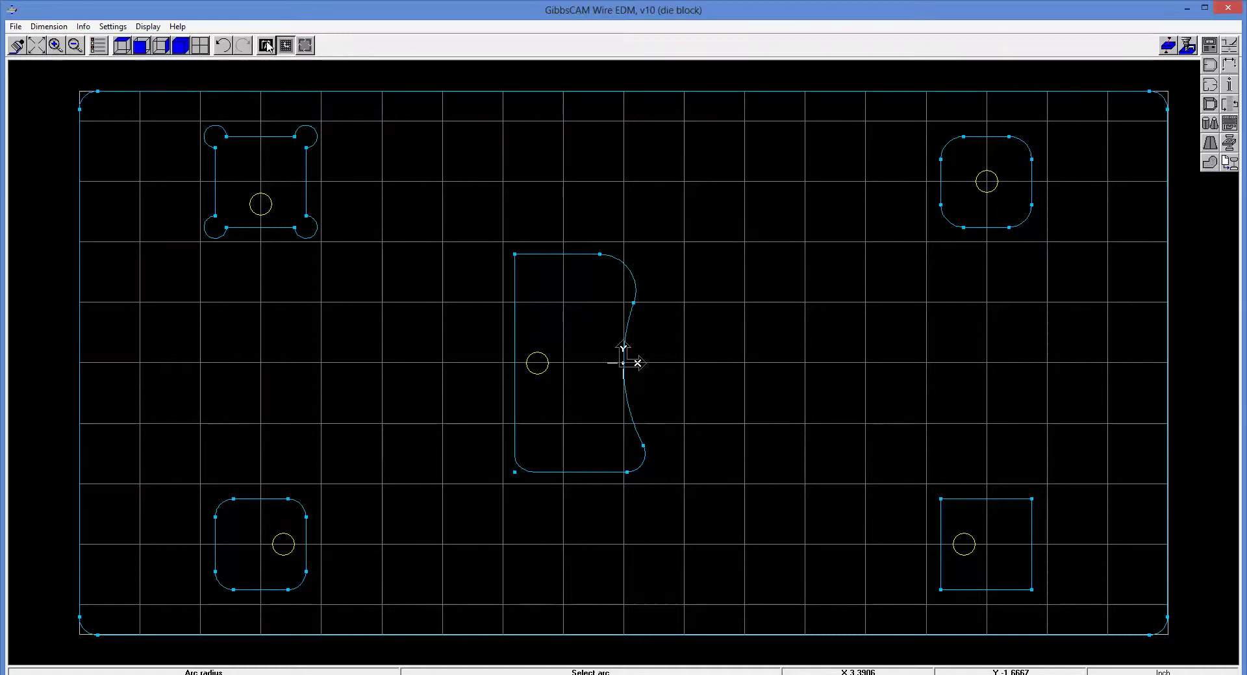
{"action": "left_click", "coordinate": [1229, 84]}
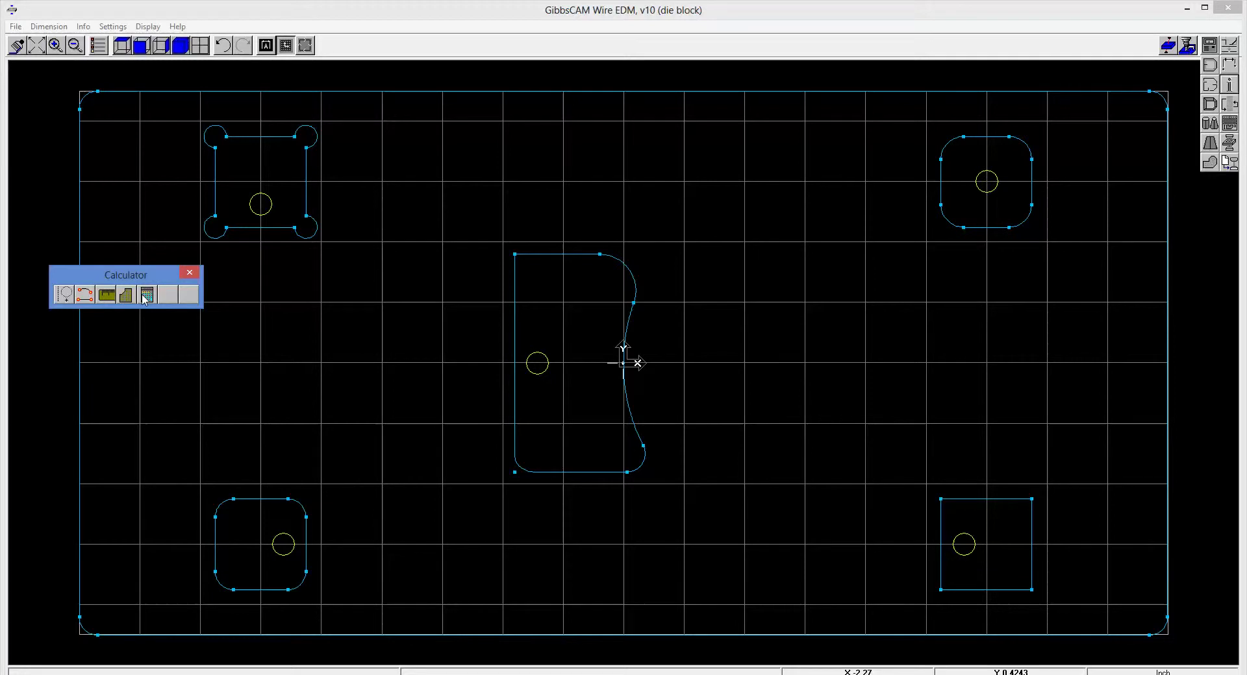
{"action": "left_click", "coordinate": [68, 294]}
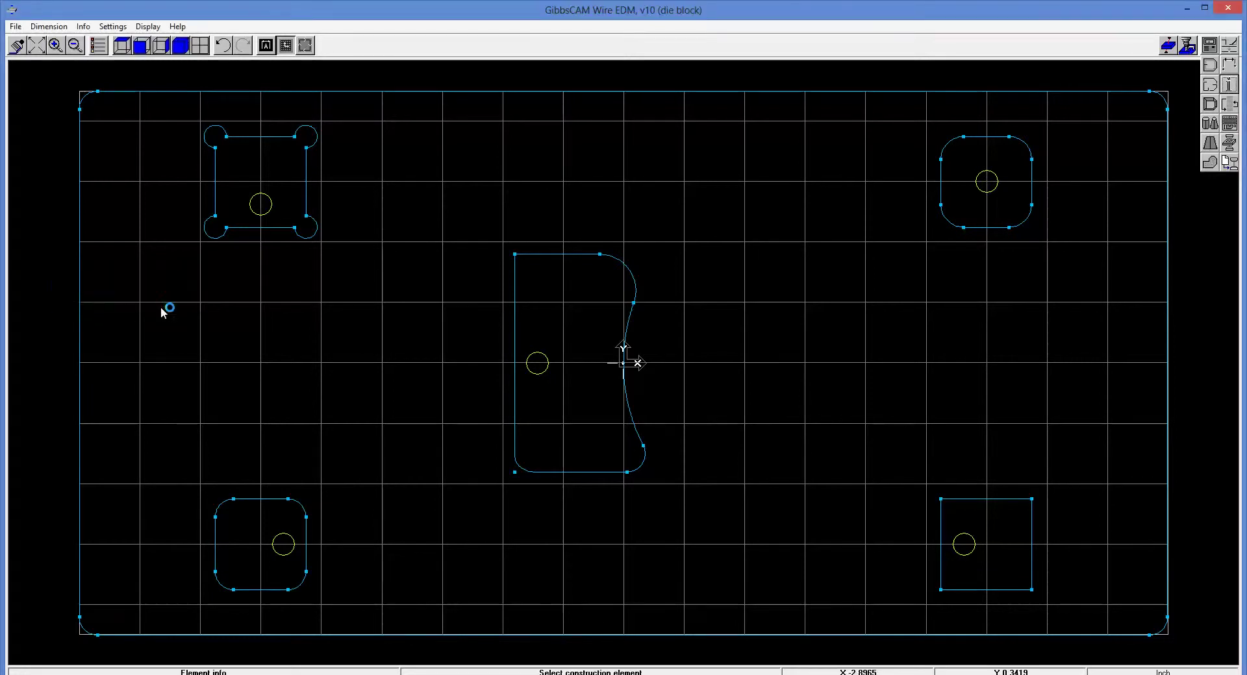
{"action": "left_click", "coordinate": [517, 307]}
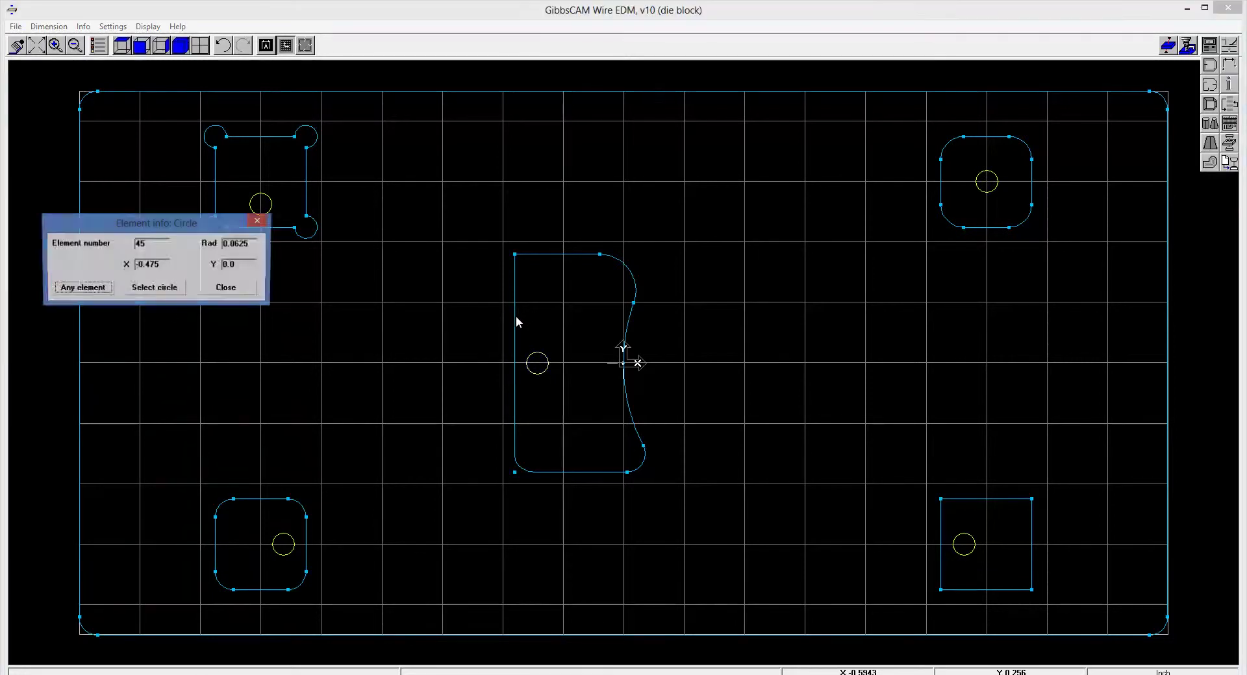
{"action": "left_click", "coordinate": [82, 288]}
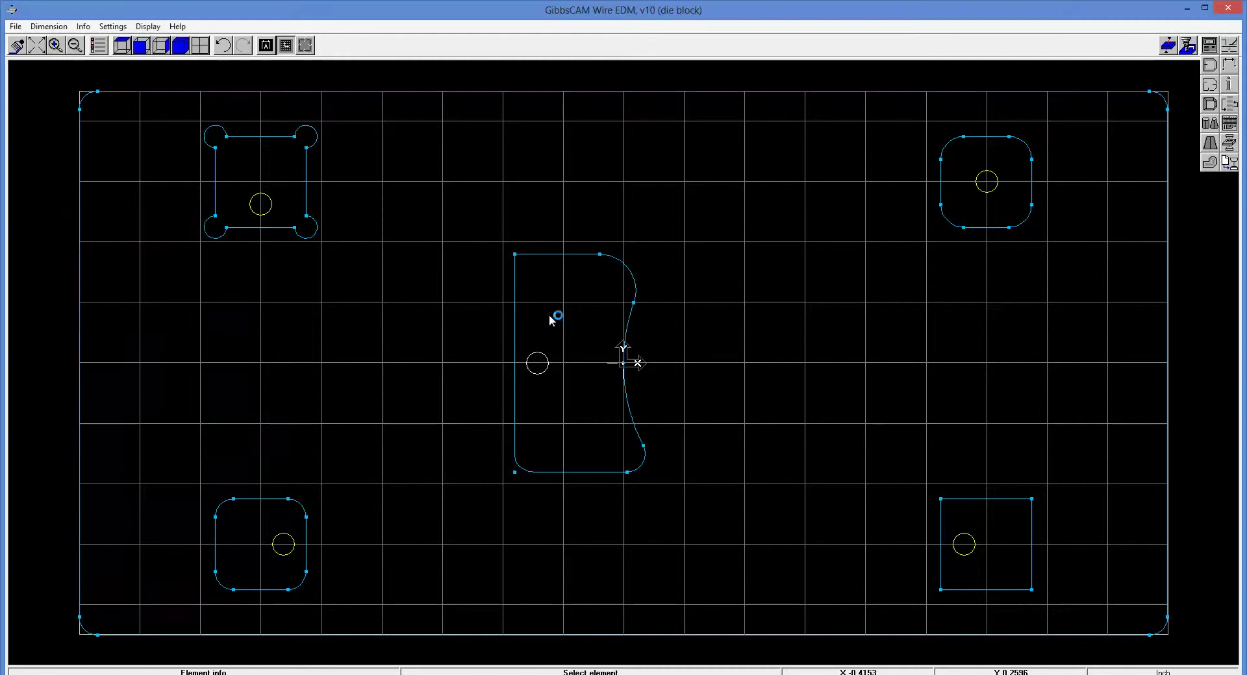
{"action": "left_click", "coordinate": [515, 317]}
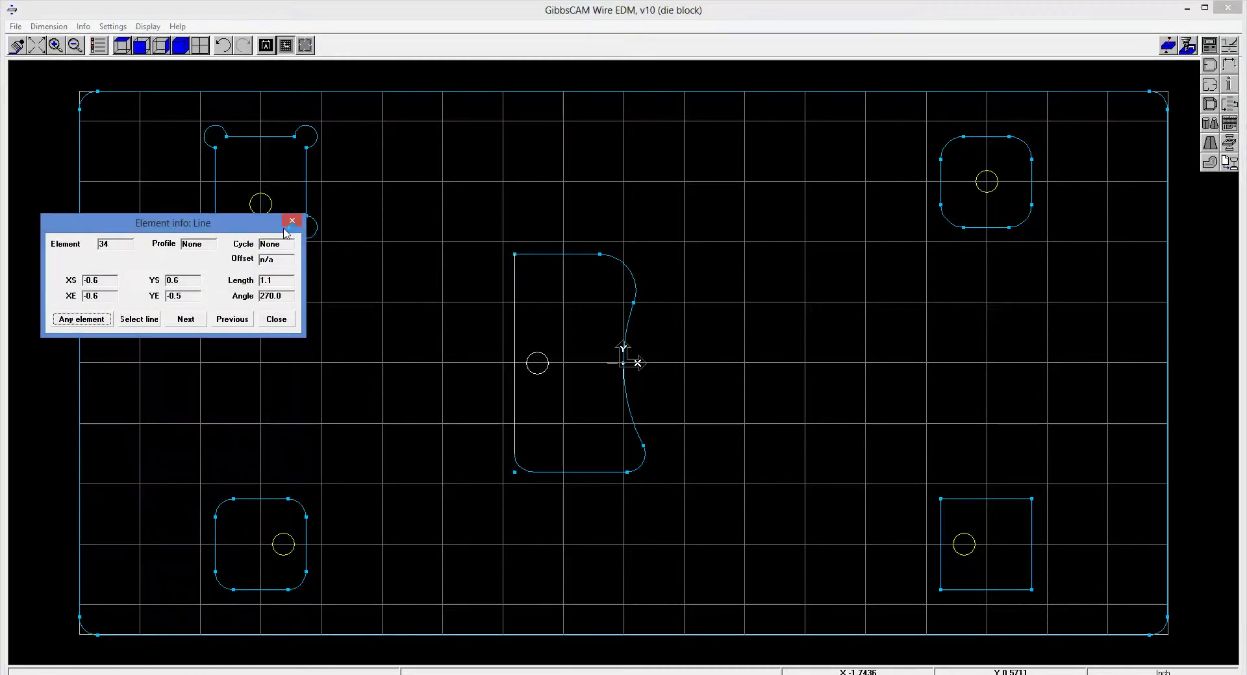
{"action": "left_click", "coordinate": [278, 319]}
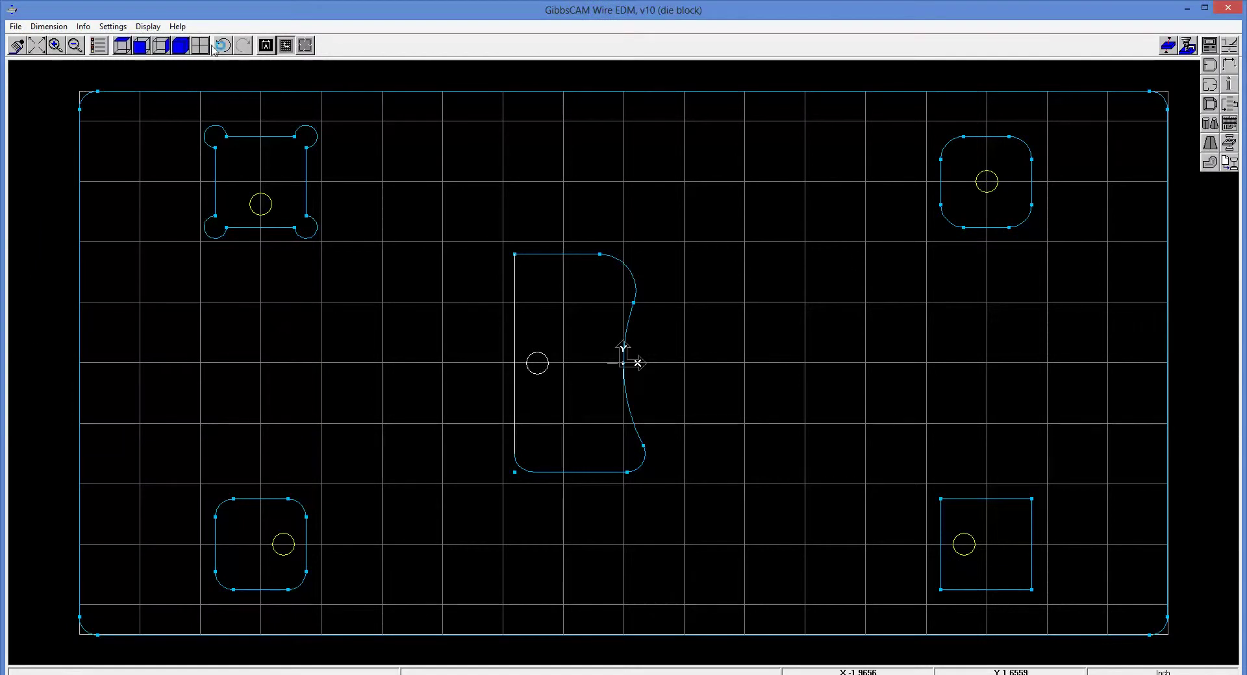
- Redraw the view and select the central die profile for a new wire part
{"action": "left_click", "coordinate": [148, 26]}
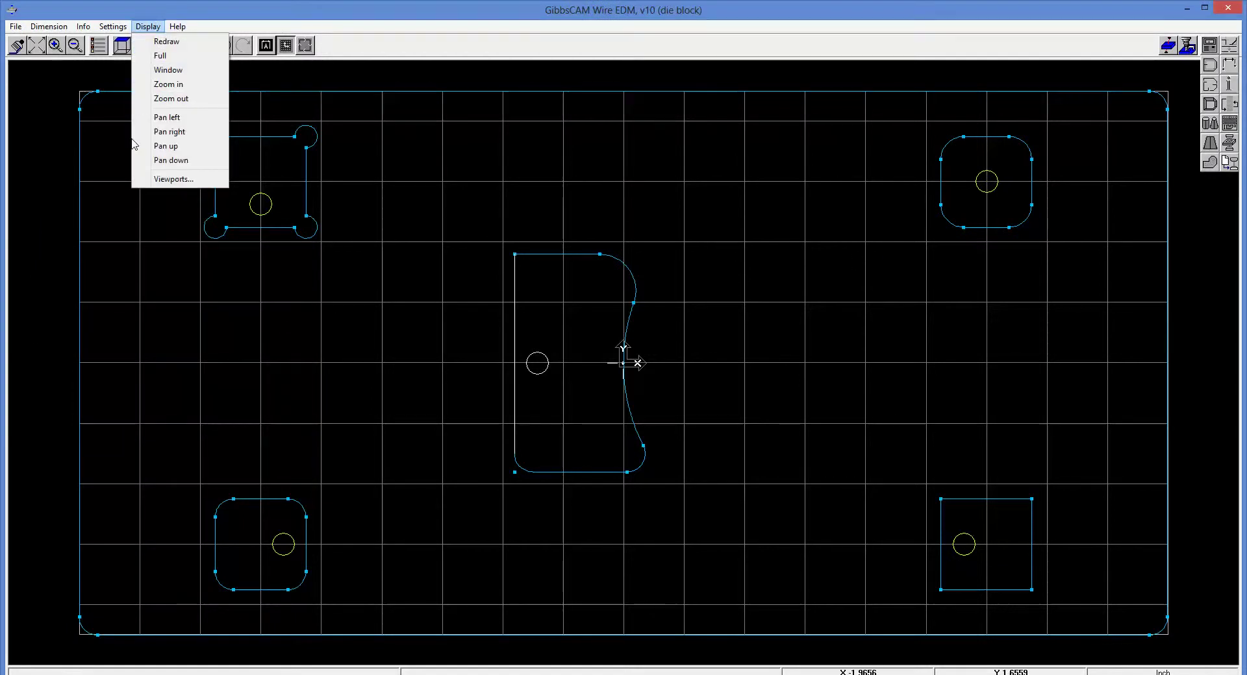
{"action": "left_click", "coordinate": [163, 42]}
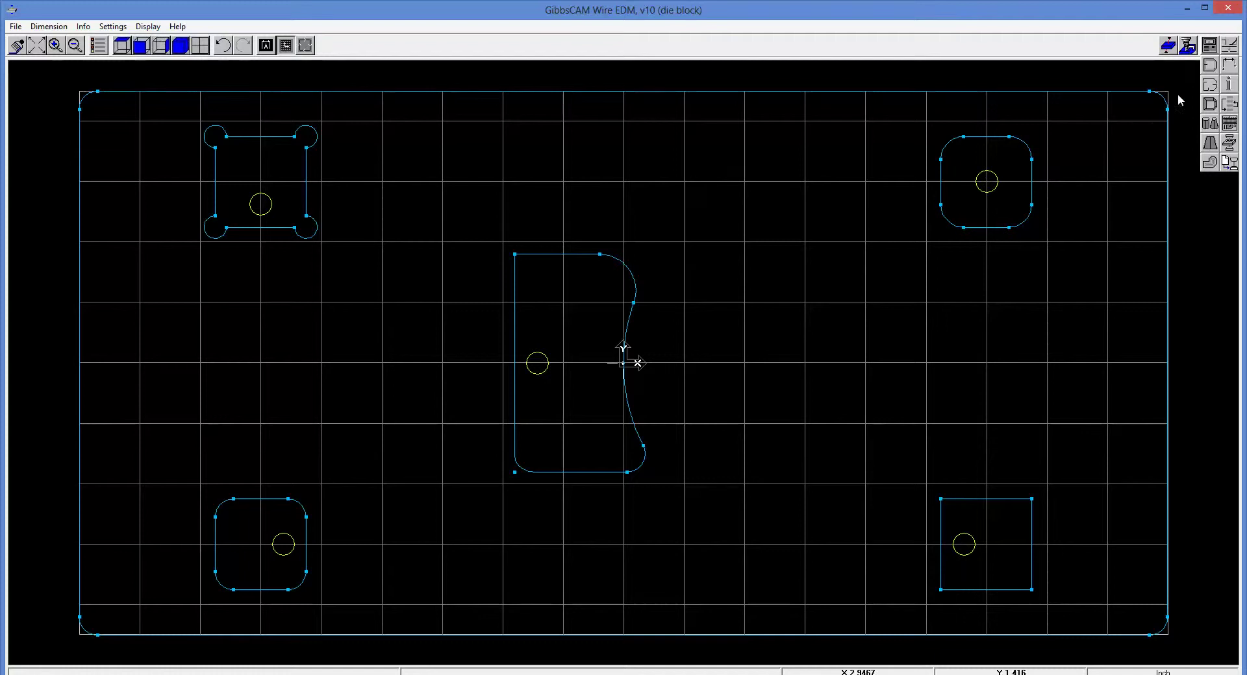
{"action": "left_click", "coordinate": [1212, 65]}
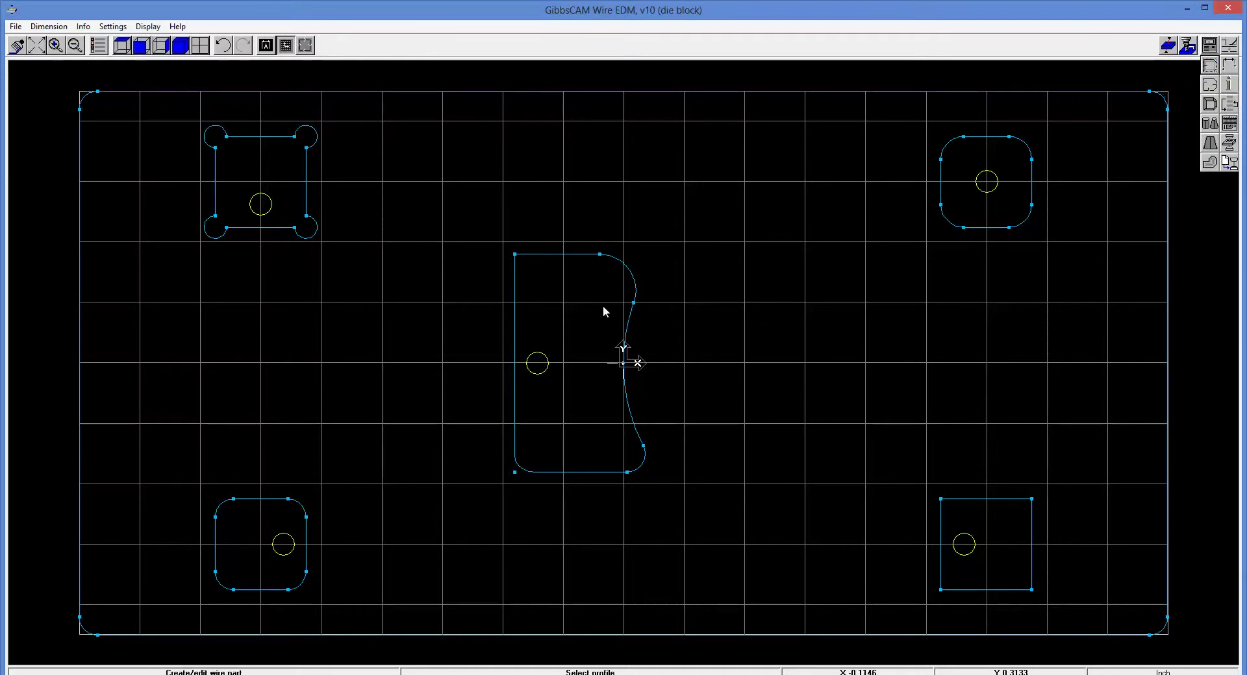
{"action": "left_click", "coordinate": [517, 310]}
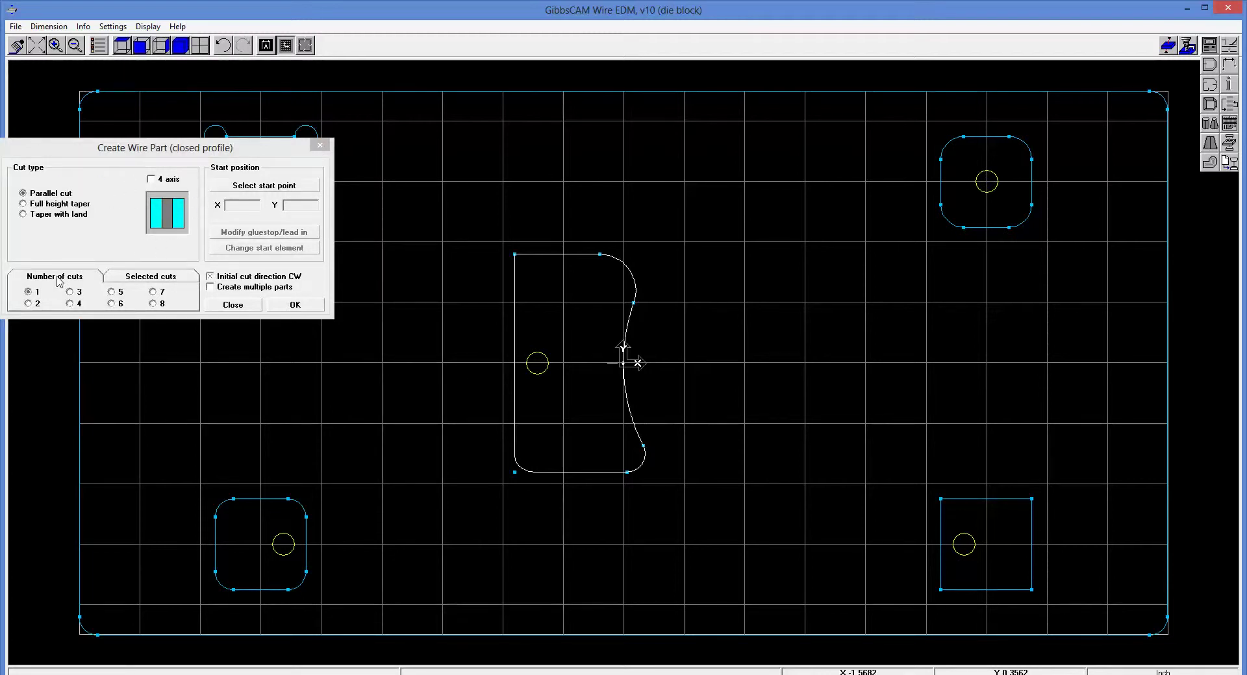
- Start the wire at the hole centre (-0.475, 0.0) with a .01 gluestop width
{"action": "left_click", "coordinate": [253, 188]}
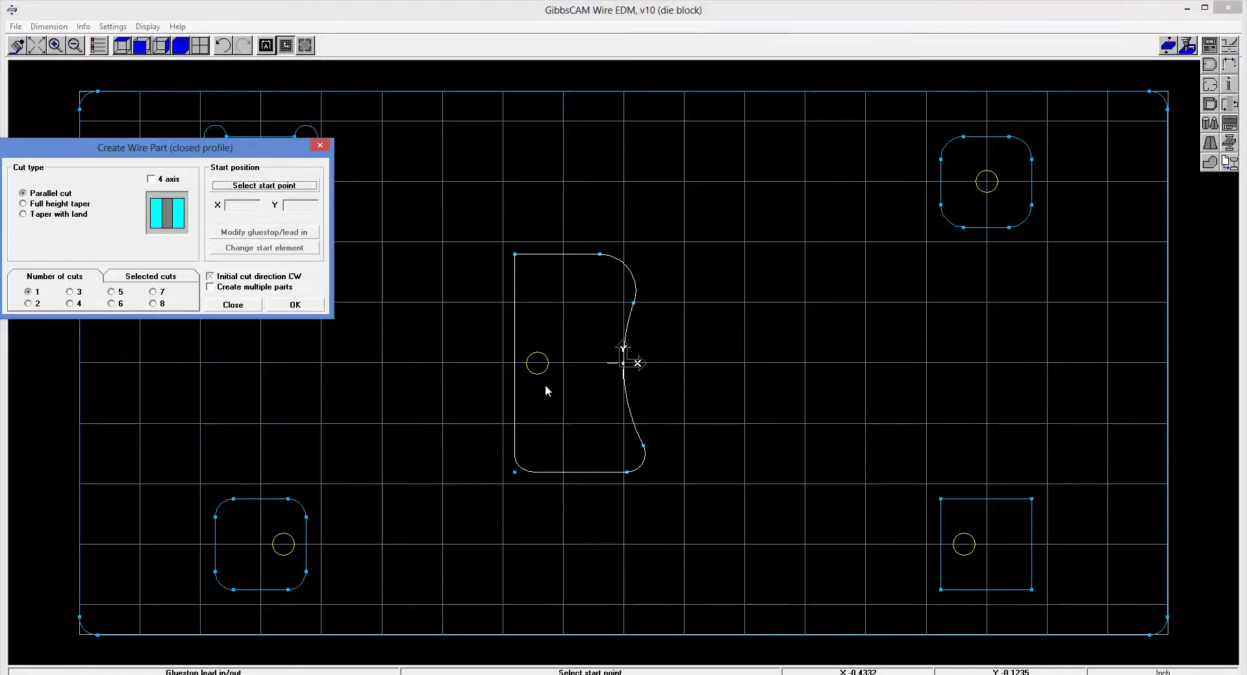
{"action": "left_click", "coordinate": [538, 364]}
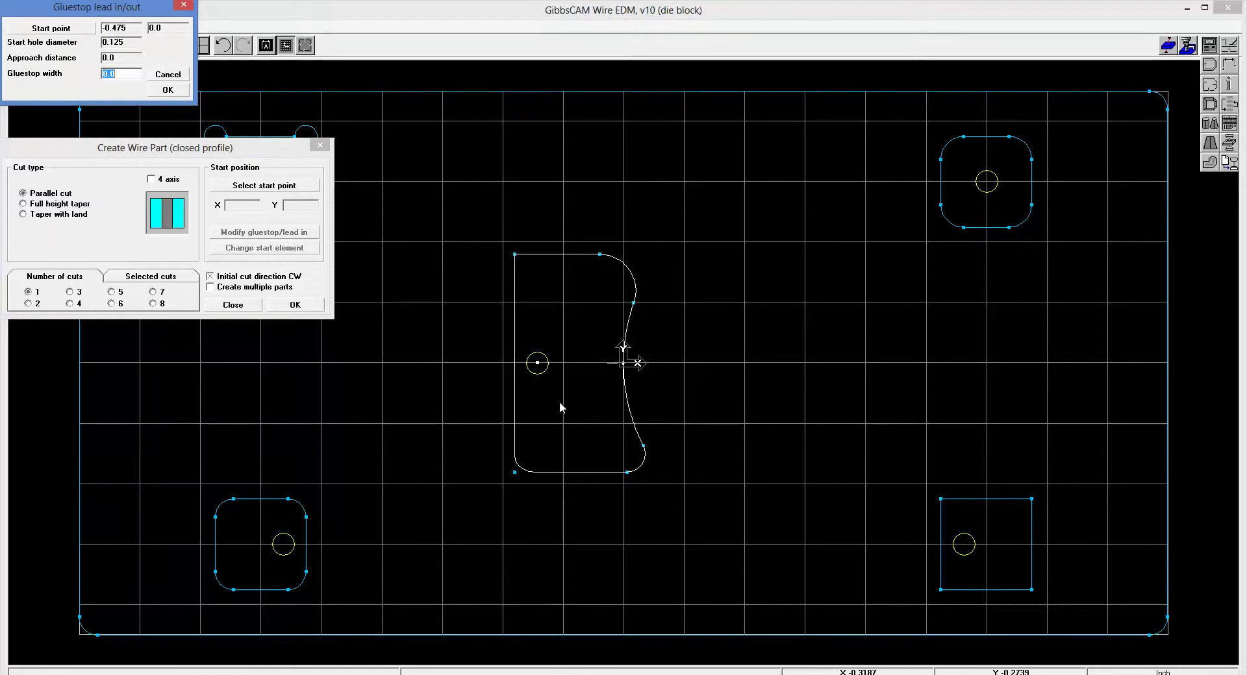
{"action": "type", "text": ".01"}
{"action": "left_click", "coordinate": [165, 89]}
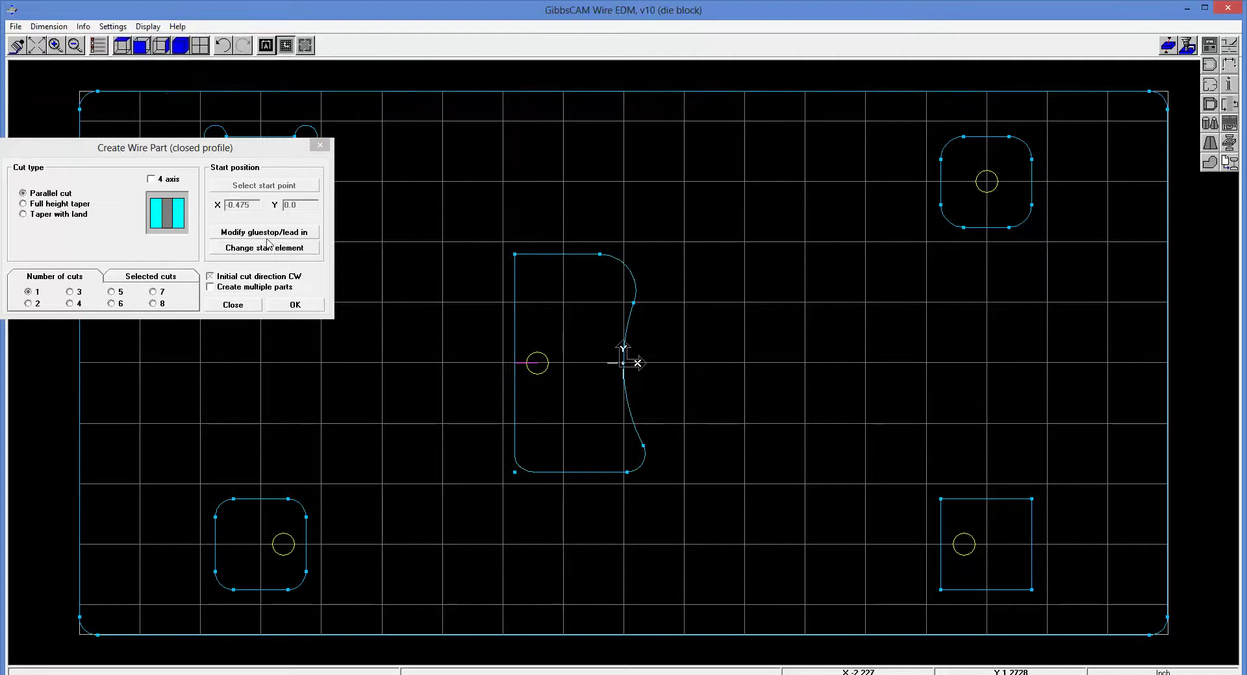
{"action": "left_click", "coordinate": [293, 305]}
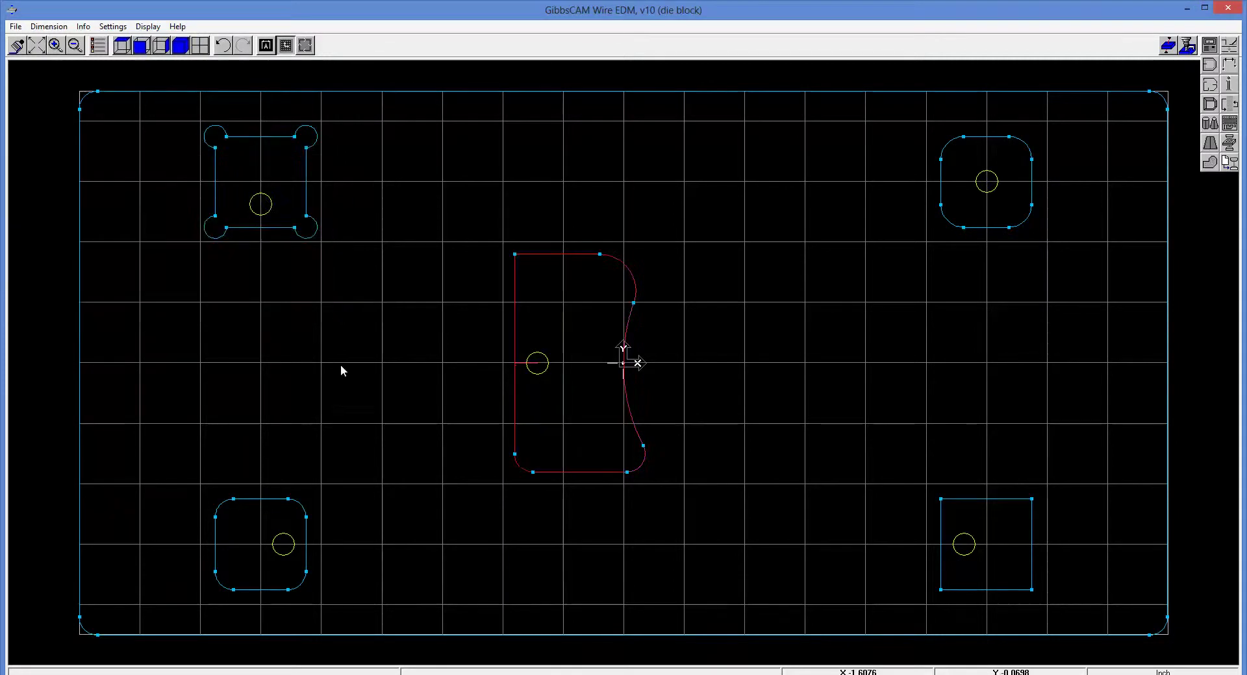
- Switch to isometric view and zoom into the wire part's lead-in lines
{"action": "left_click", "coordinate": [182, 46]}
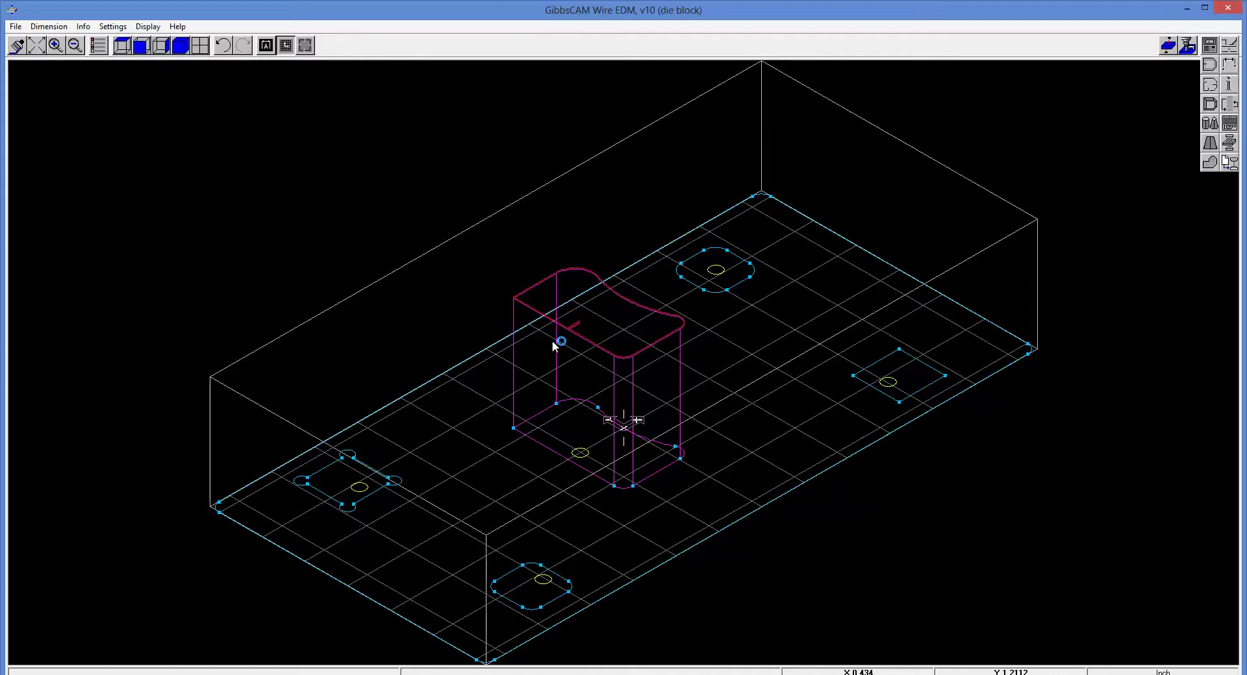
{"action": "scroll", "coordinate": [587, 313], "scroll_direction": "up", "scroll_amount": 5}
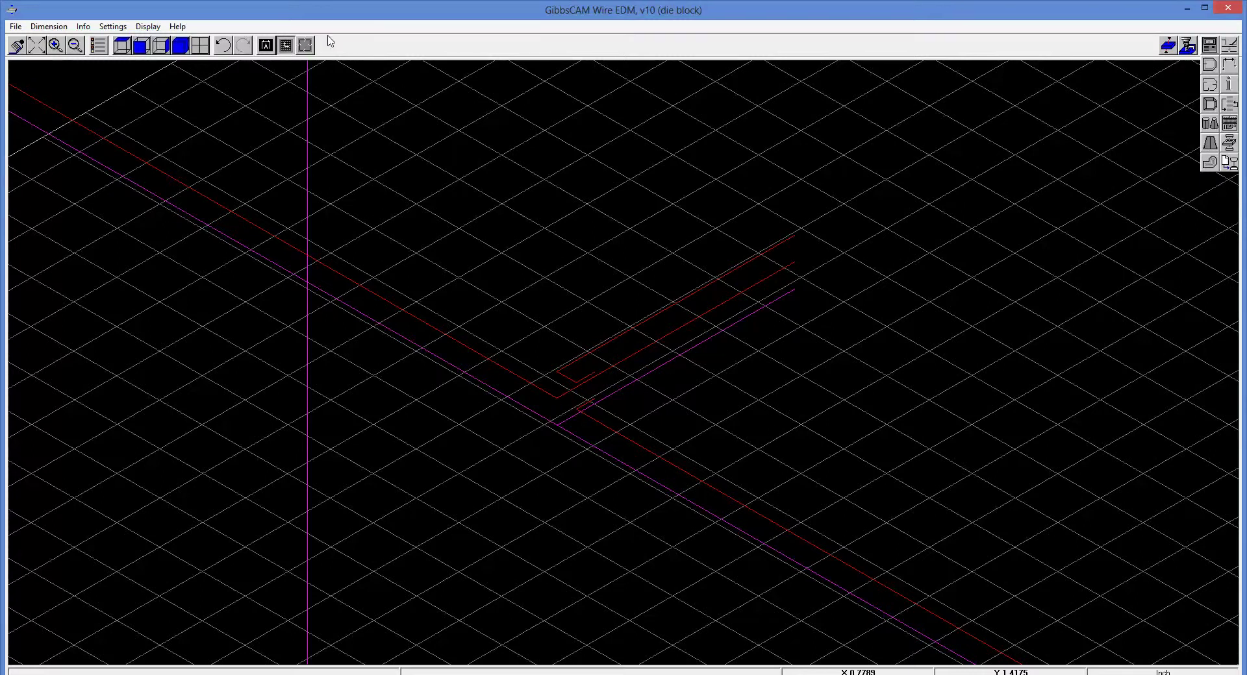
- Zoom closely onto the wire part's lead-in, then fit the whole die block back in view
{"action": "left_click", "coordinate": [37, 46]}
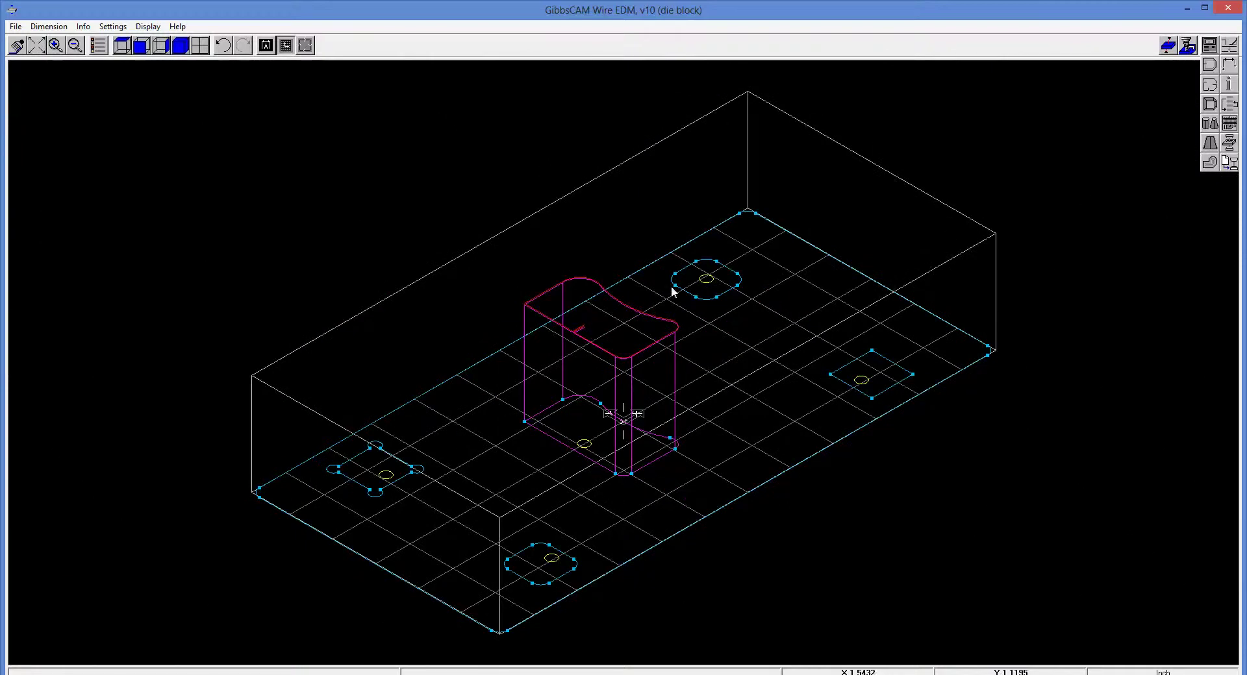
{"action": "left_click_drag", "start_coordinate": [498, 495], "coordinate": [707, 257]}
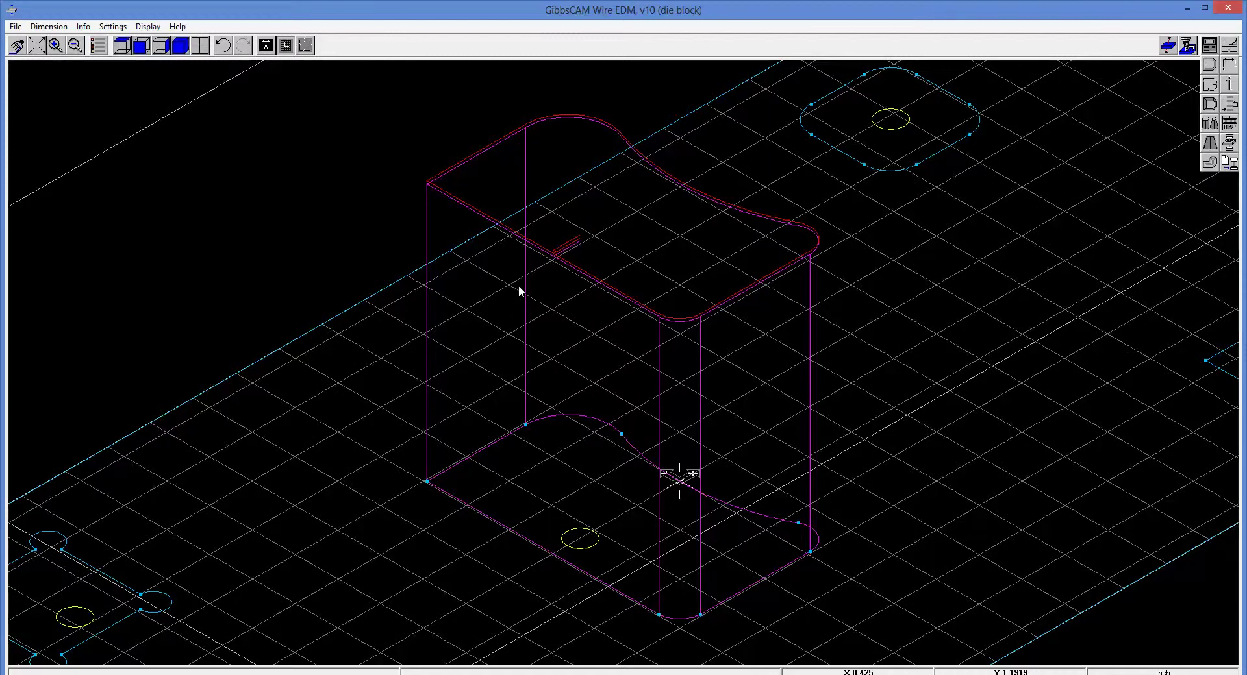
{"action": "scroll", "coordinate": [596, 229], "scroll_direction": "up", "scroll_amount": 5}
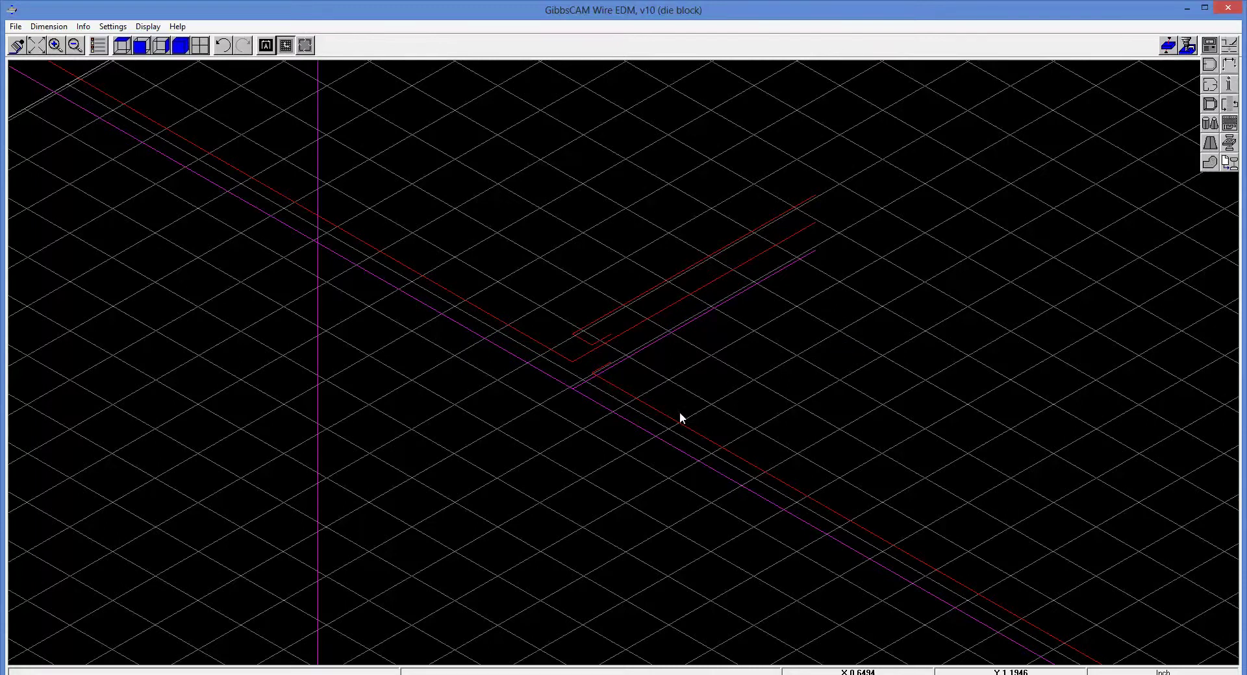
{"action": "left_click", "coordinate": [37, 45]}
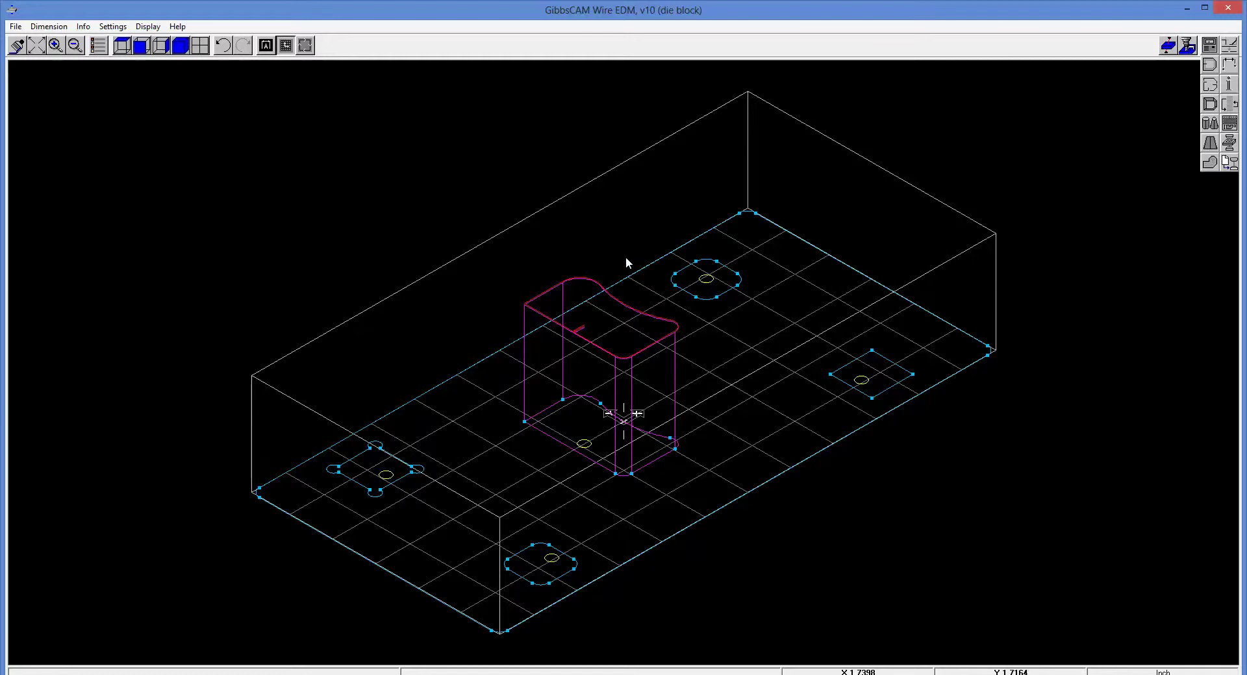
- Make the central wire part a 5° full-height taper cut in 2 passes
{"action": "right_click", "coordinate": [580, 339]}
{"action": "left_click", "coordinate": [622, 490]}
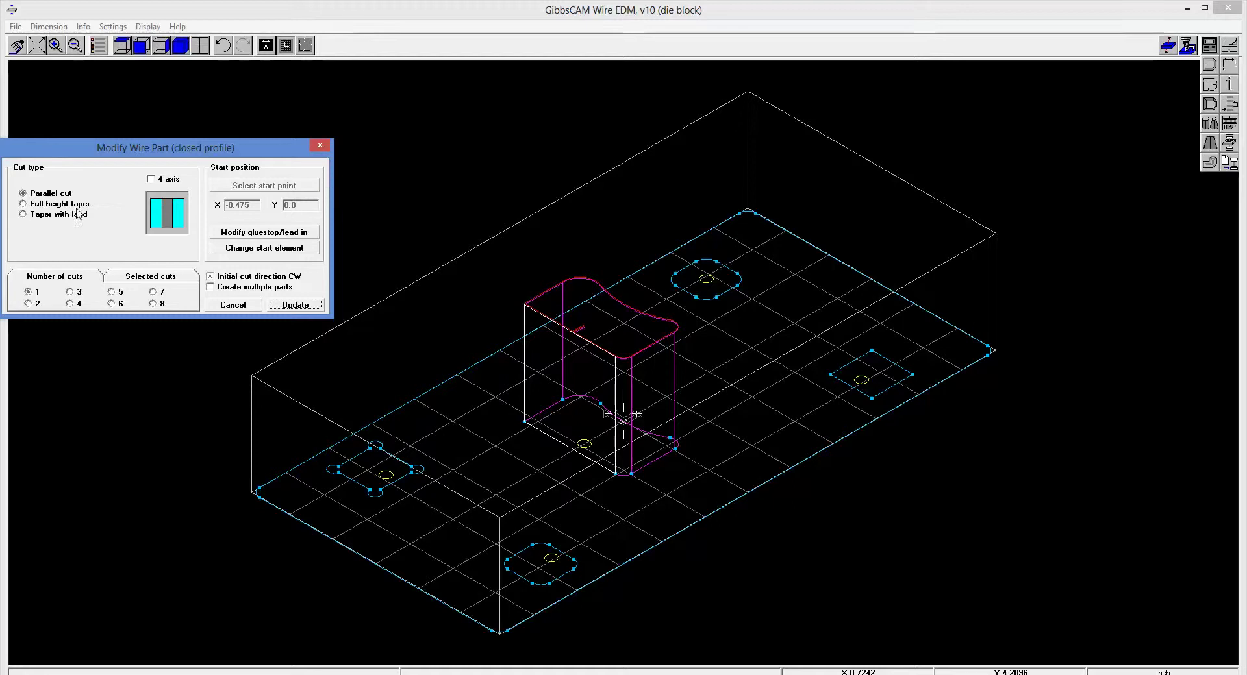
{"action": "left_click", "coordinate": [32, 204]}
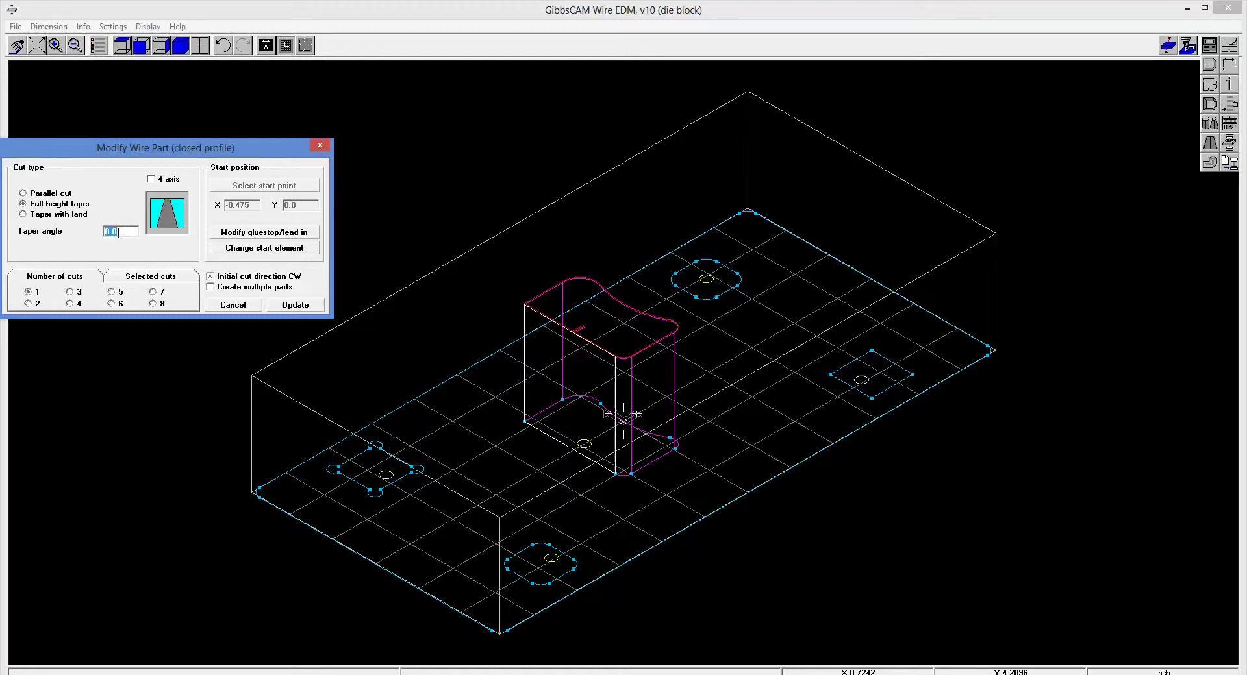
{"action": "type", "text": "5"}
{"action": "left_click", "coordinate": [29, 303]}
{"action": "left_click", "coordinate": [295, 304]}
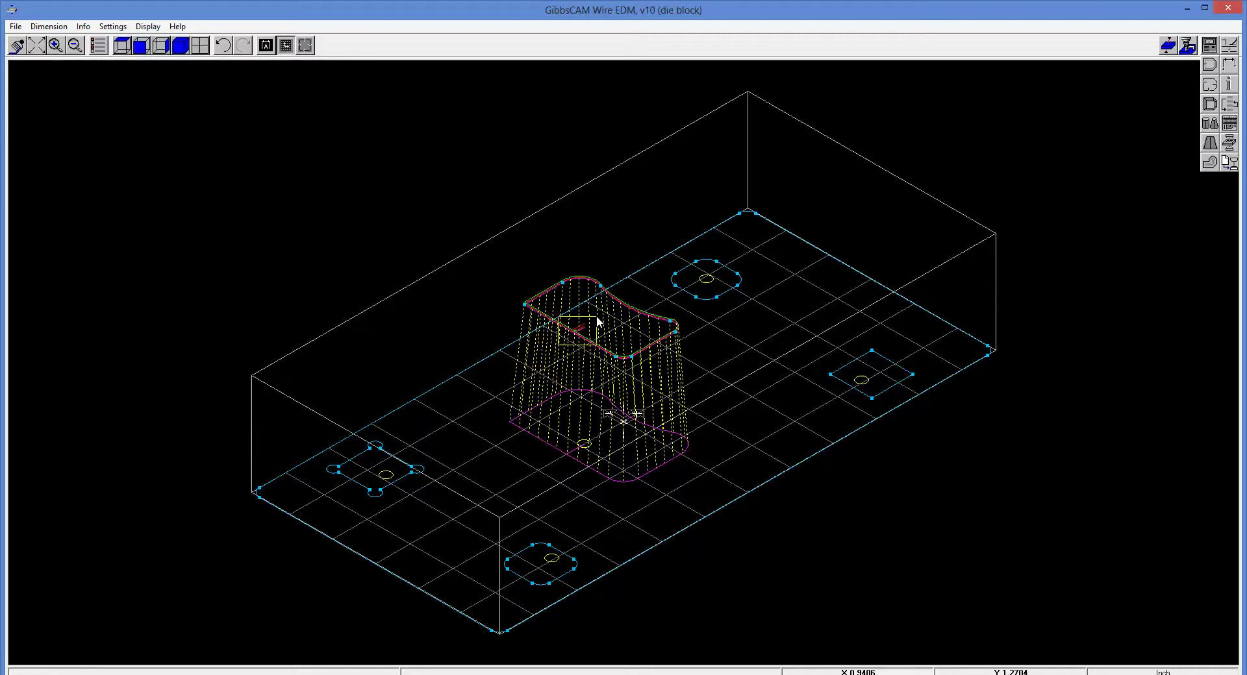
- Inspect the taper close up, fit the block to view, and open the machining simulation
{"action": "scroll", "coordinate": [596, 316], "scroll_direction": "up", "scroll_amount": 5}
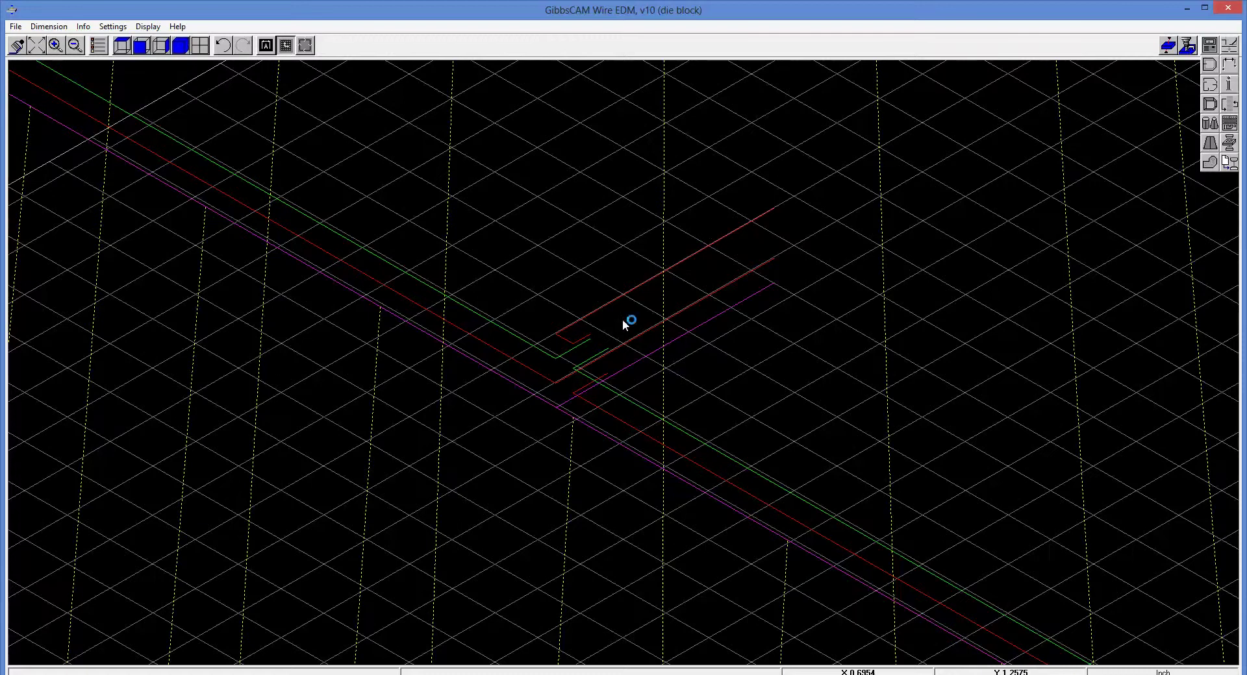
{"action": "left_click", "coordinate": [39, 45]}
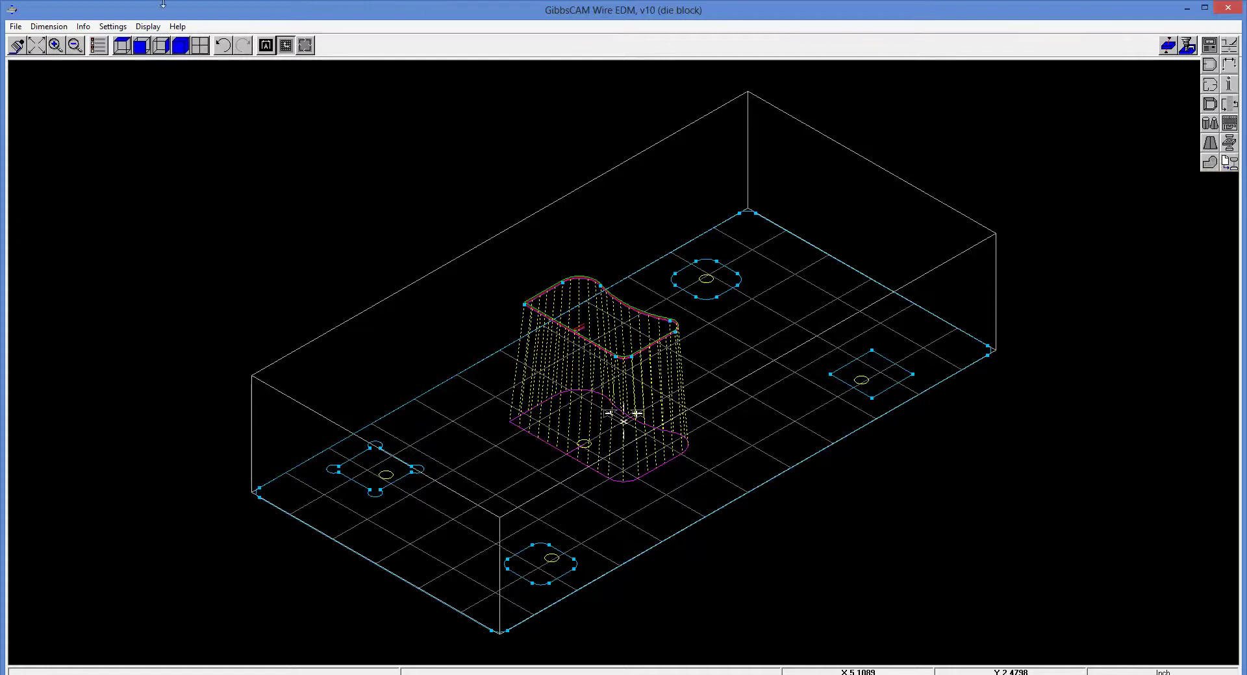
{"action": "left_click", "coordinate": [148, 26]}
{"action": "left_click", "coordinate": [166, 56]}
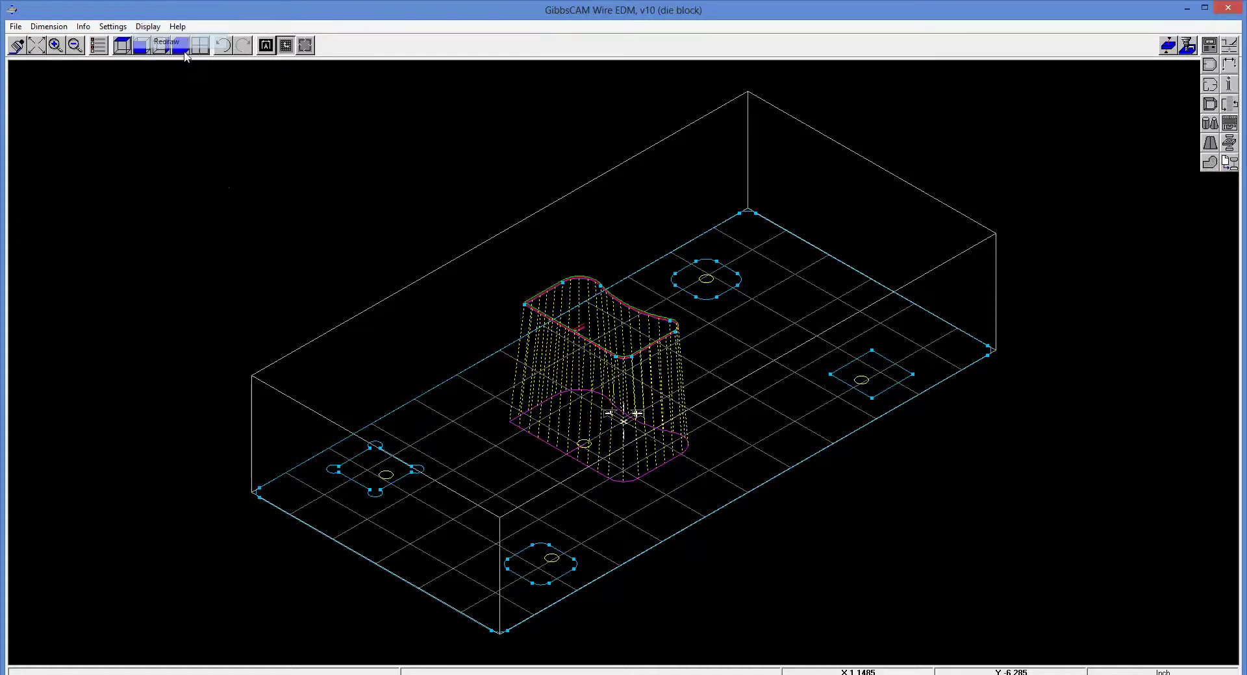
{"action": "left_click", "coordinate": [1231, 144]}
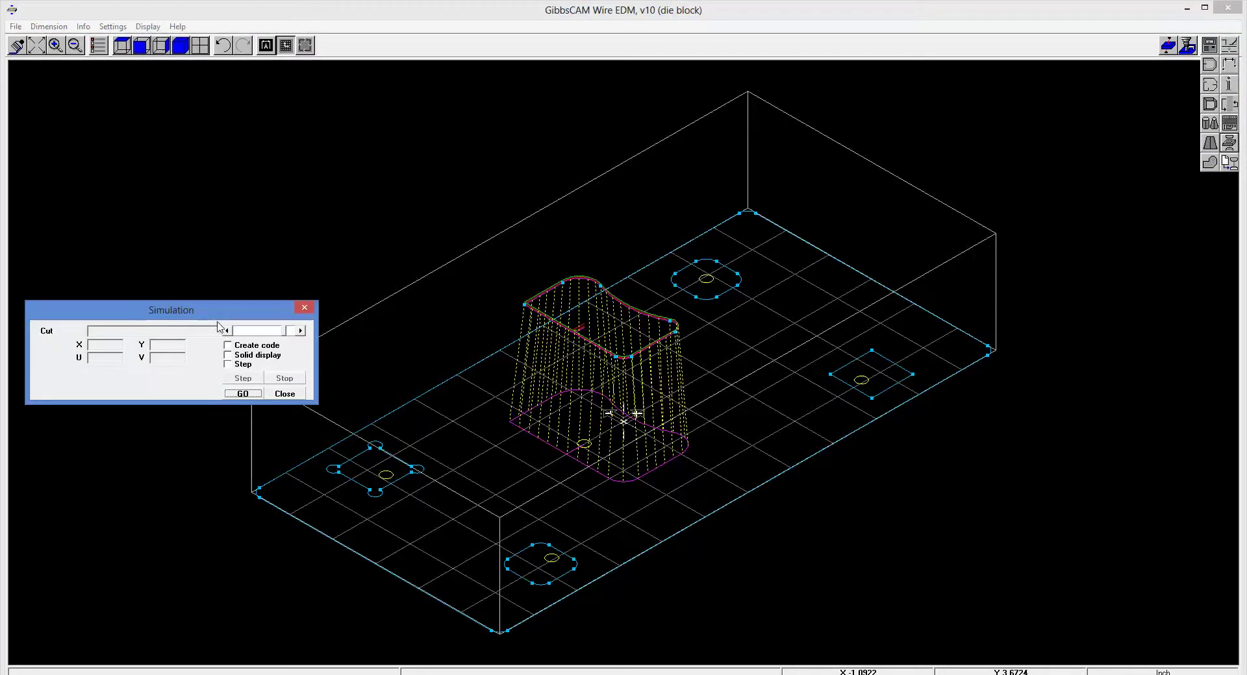
- Turn on solid display and step-by-step mode, then step through the rough cut simulation
{"action": "left_click", "coordinate": [230, 357]}
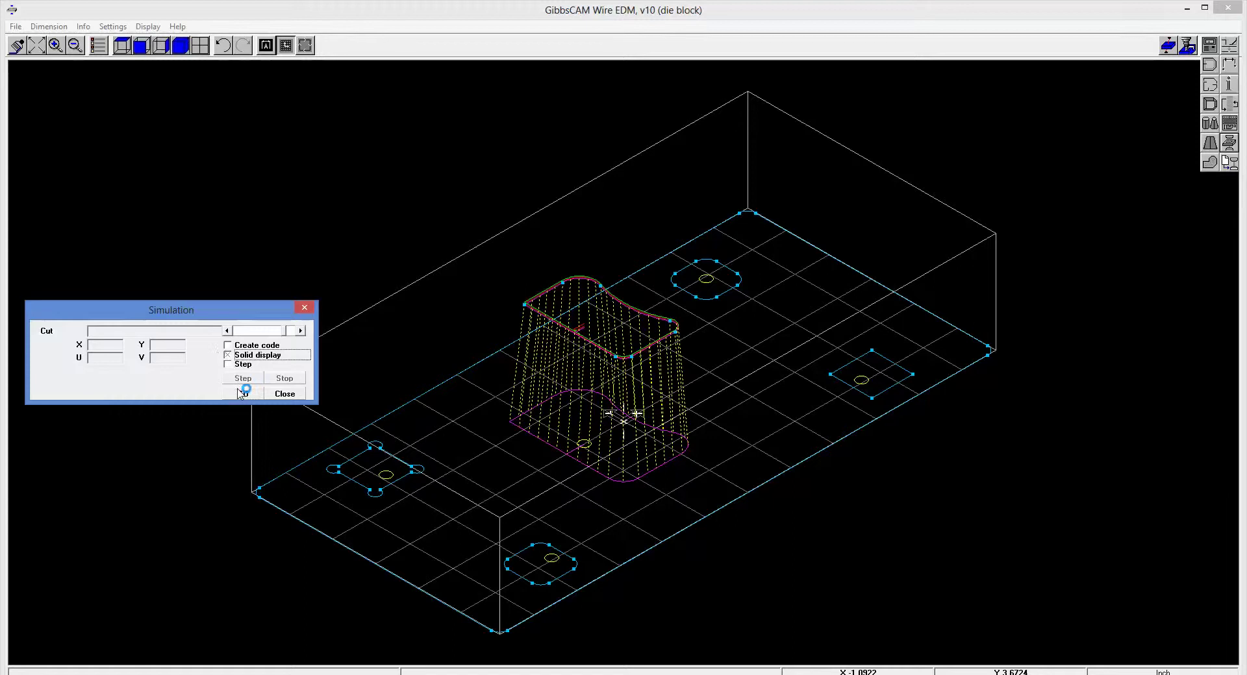
{"action": "left_click", "coordinate": [227, 364]}
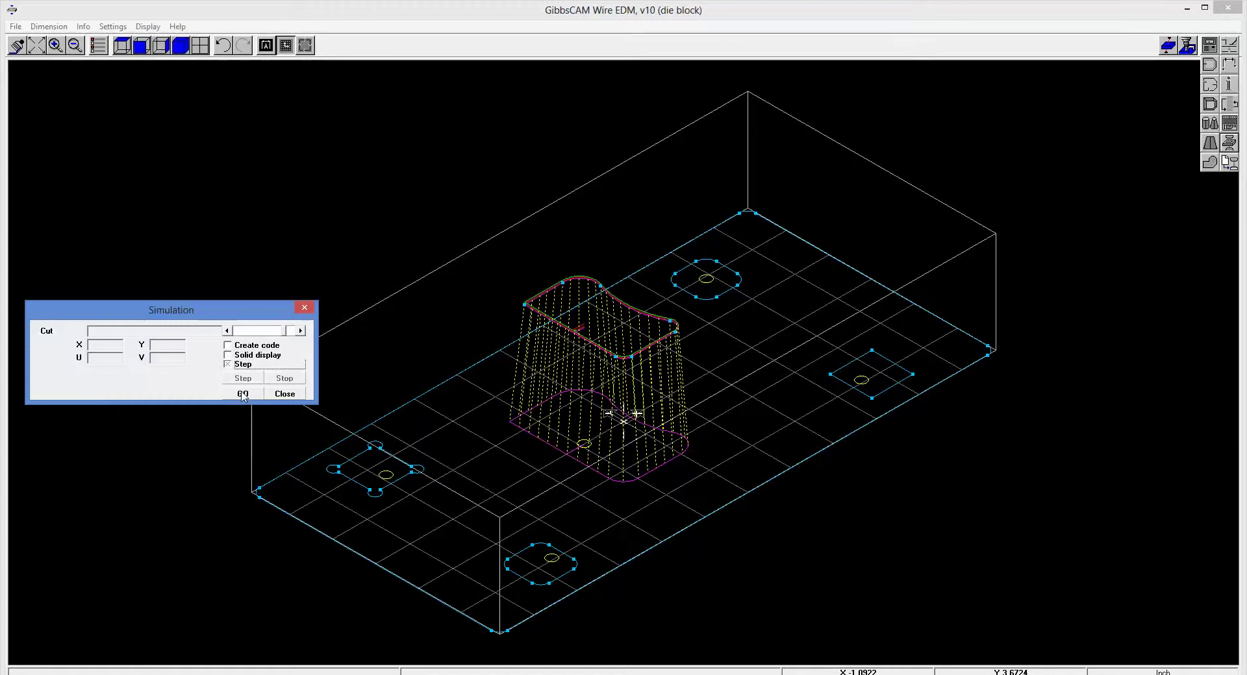
{"action": "left_click", "coordinate": [242, 394]}
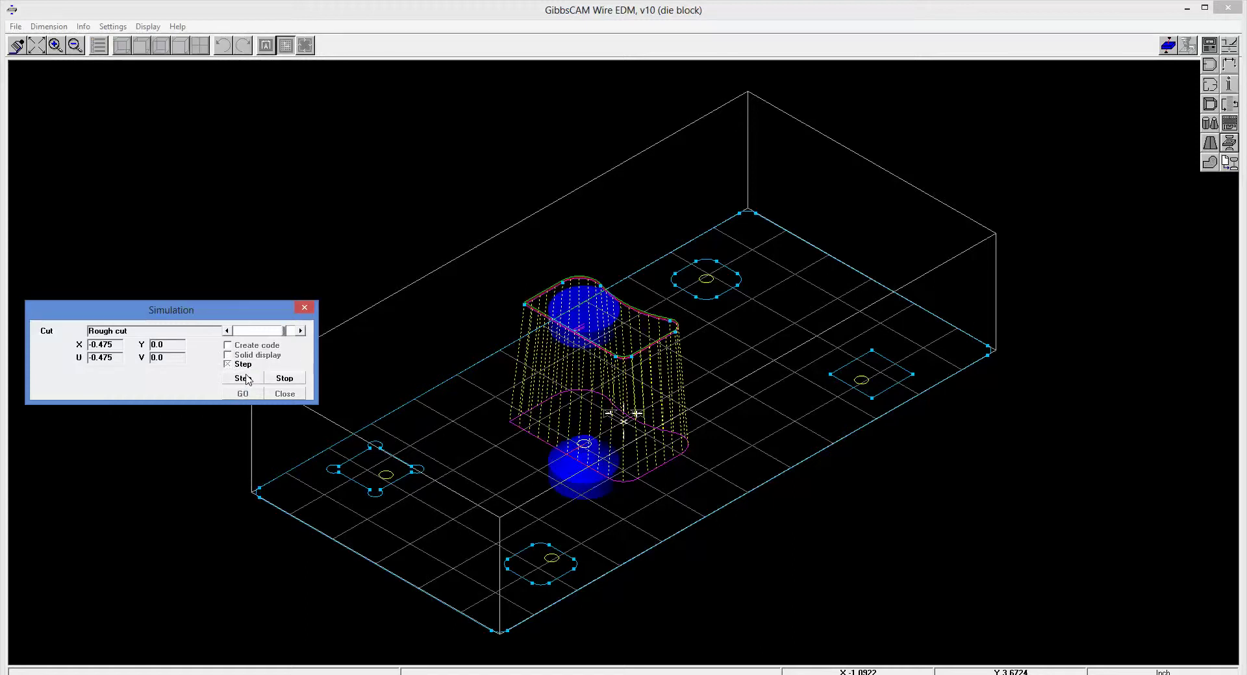
{"action": "left_click", "coordinate": [245, 378]}
{"action": "left_click", "coordinate": [245, 378]}
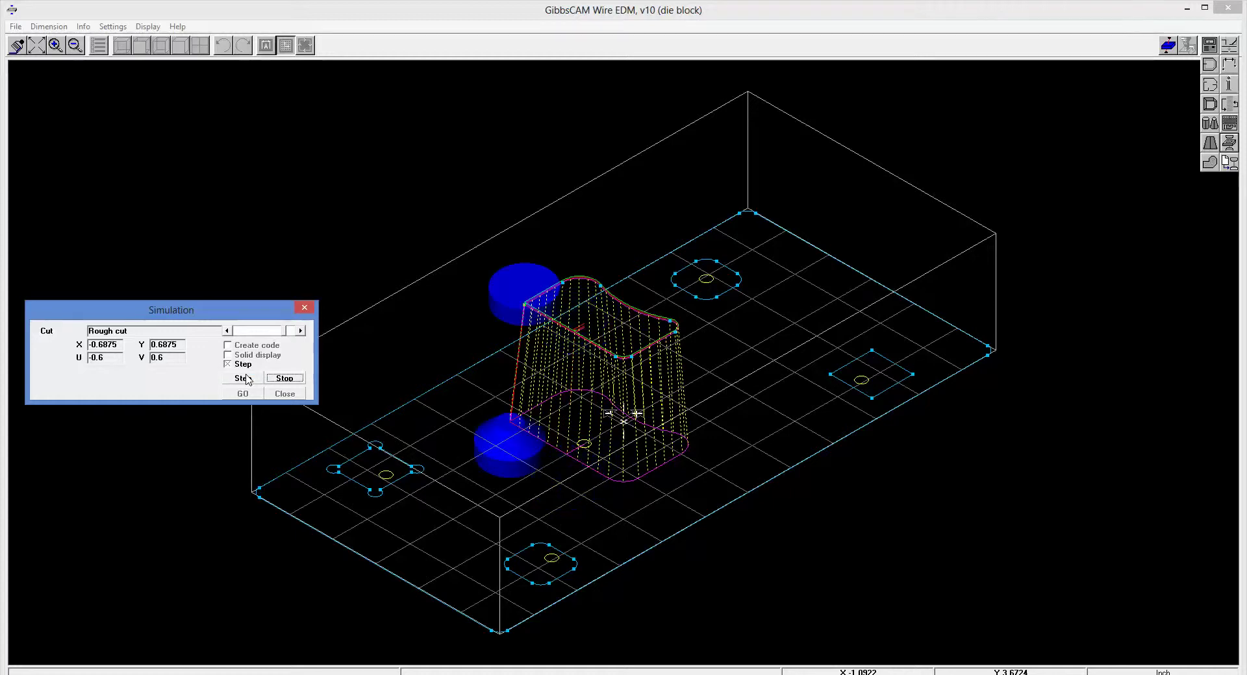
{"action": "left_click", "coordinate": [247, 379]}
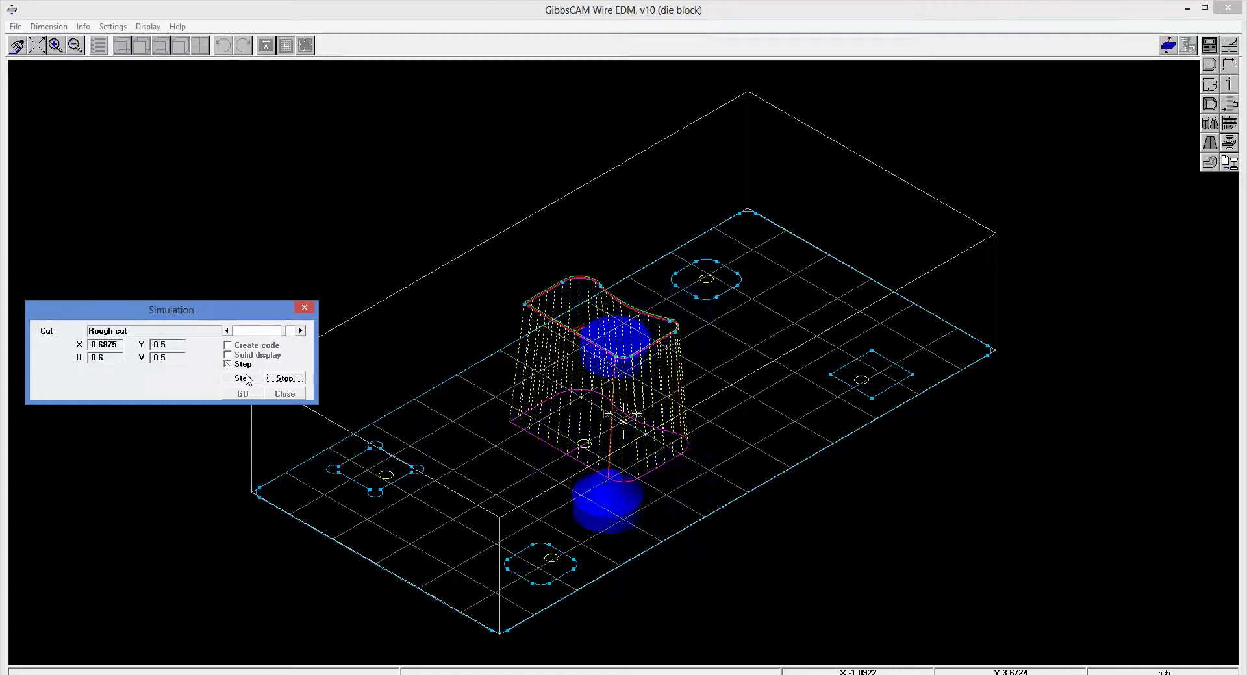
{"action": "left_click", "coordinate": [247, 378]}
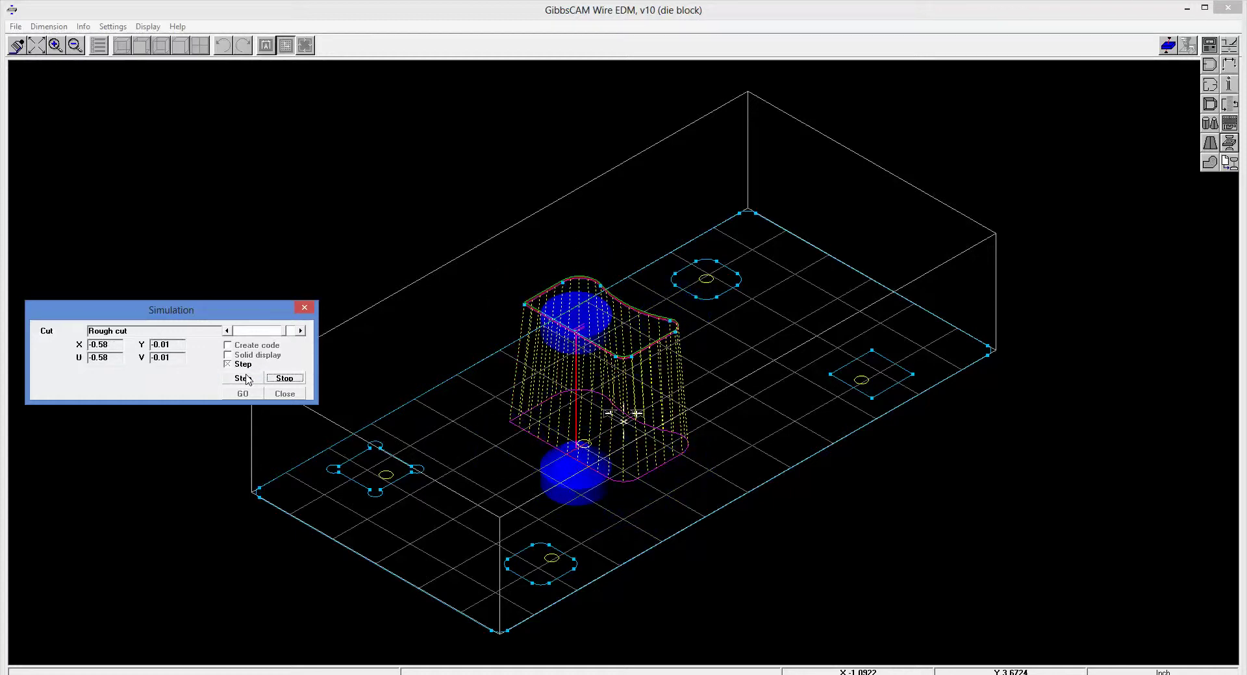
- Step through Skim cut 1 to the end, then stop and close the simulation
{"action": "left_click", "coordinate": [247, 379]}
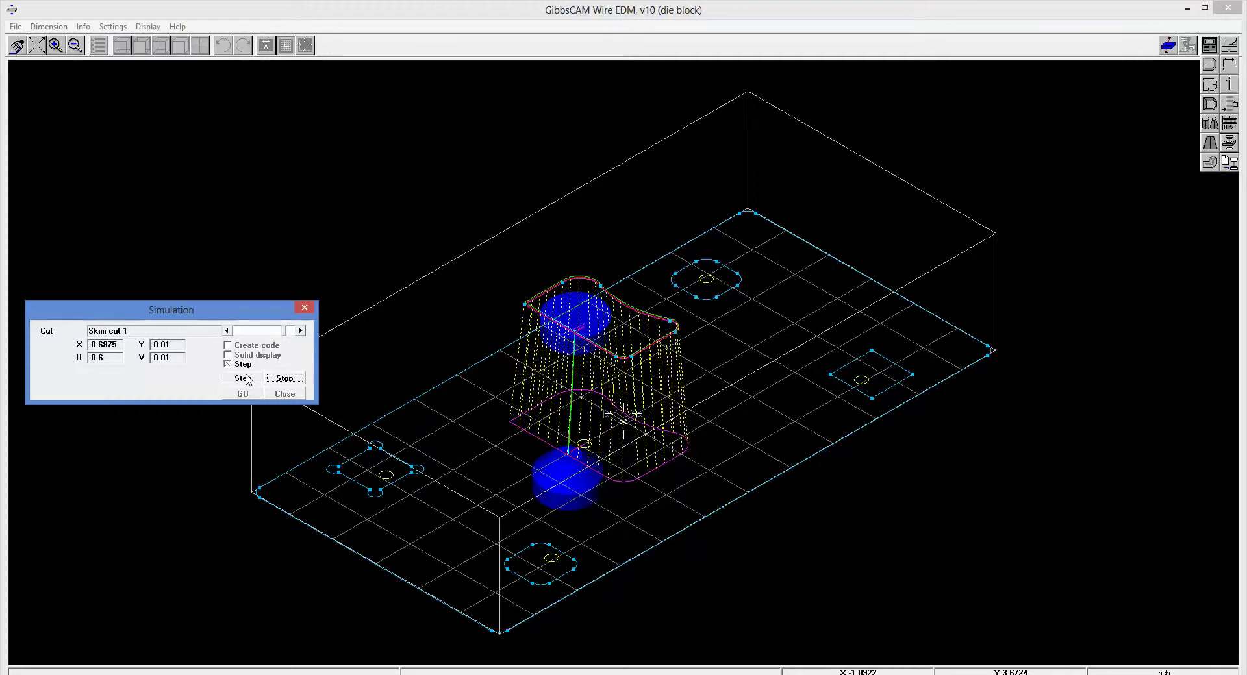
{"action": "left_click", "coordinate": [246, 379]}
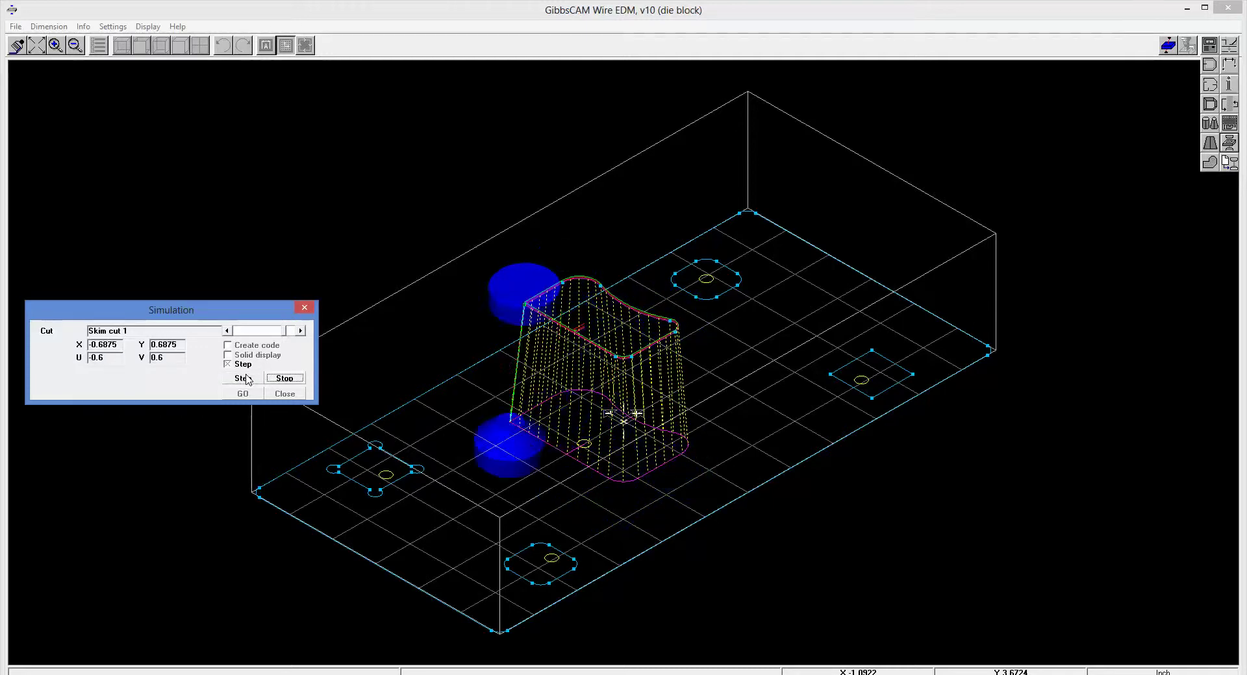
{"action": "left_click", "coordinate": [247, 378]}
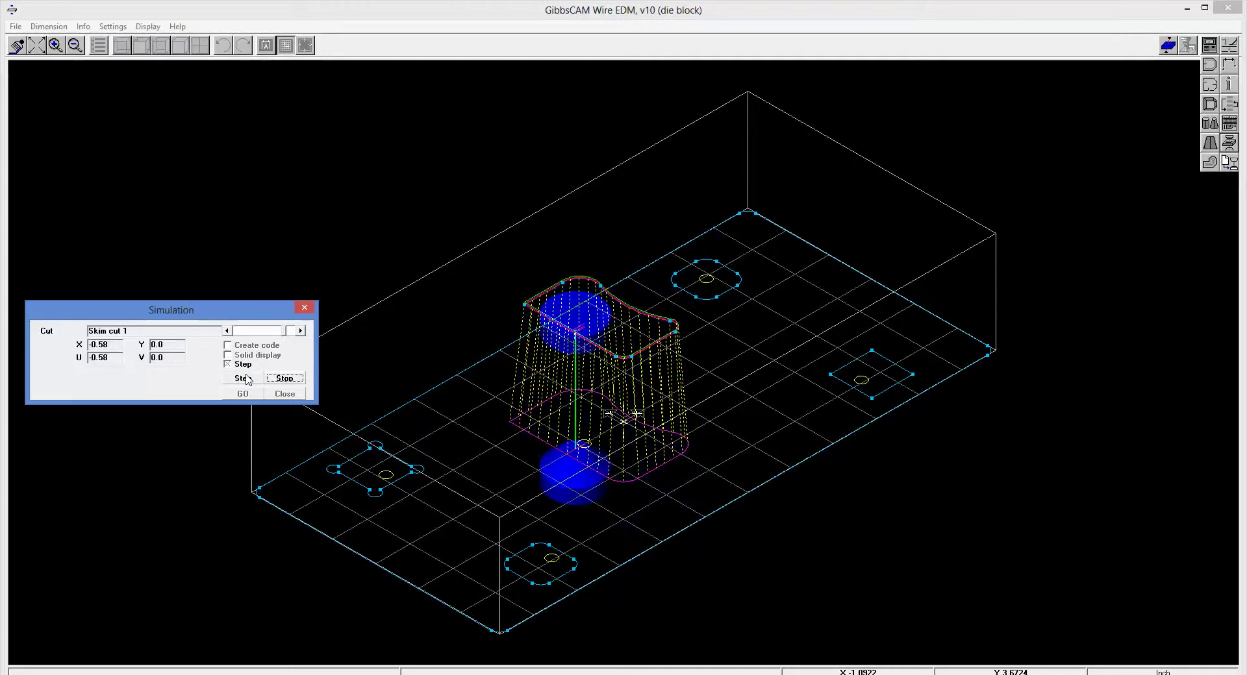
{"action": "left_click", "coordinate": [247, 379]}
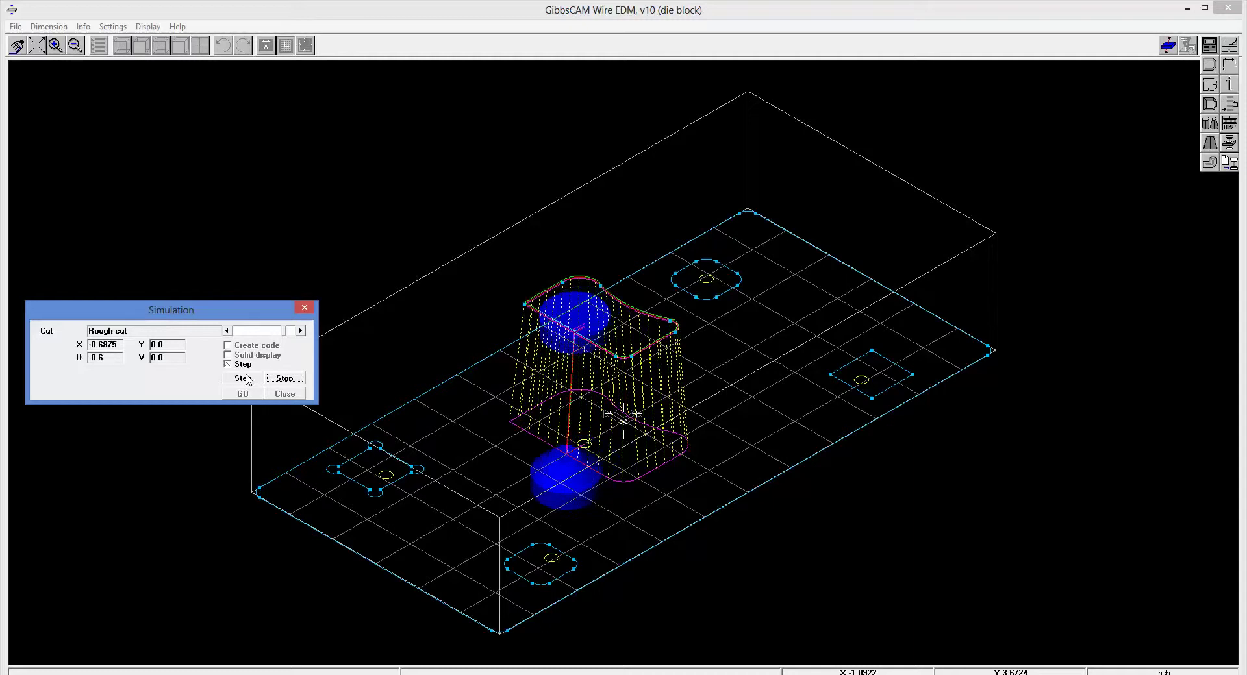
{"action": "left_click", "coordinate": [247, 378]}
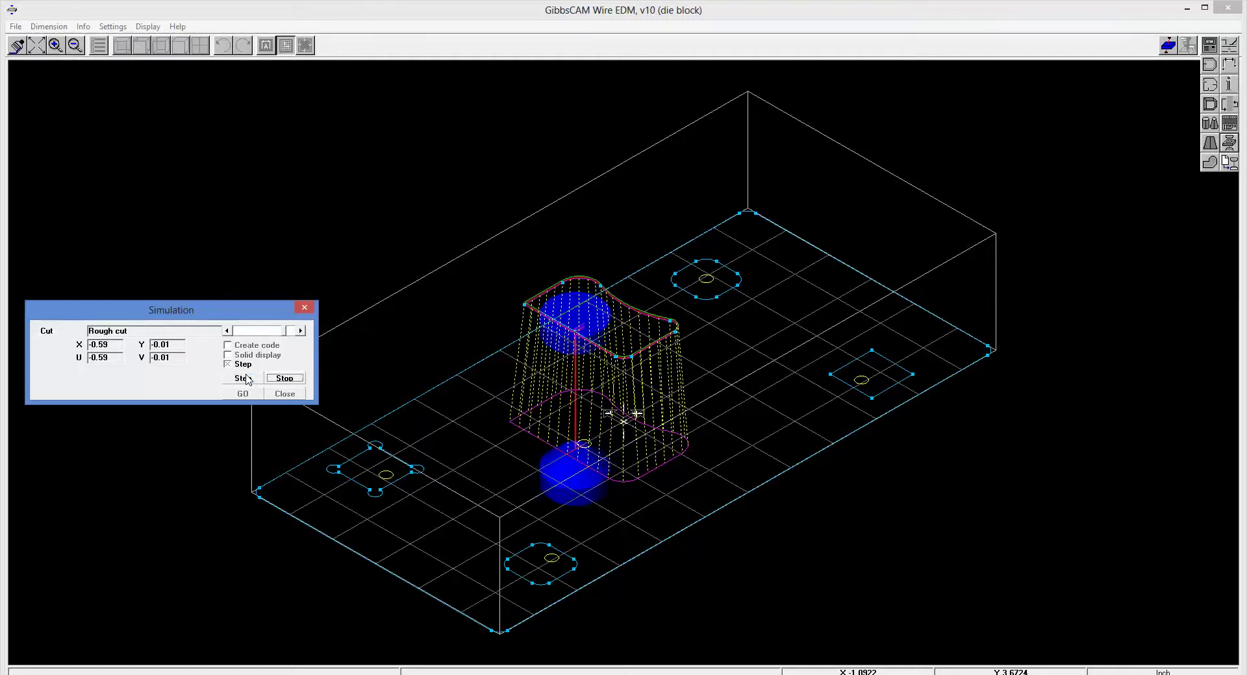
{"action": "left_click", "coordinate": [247, 378]}
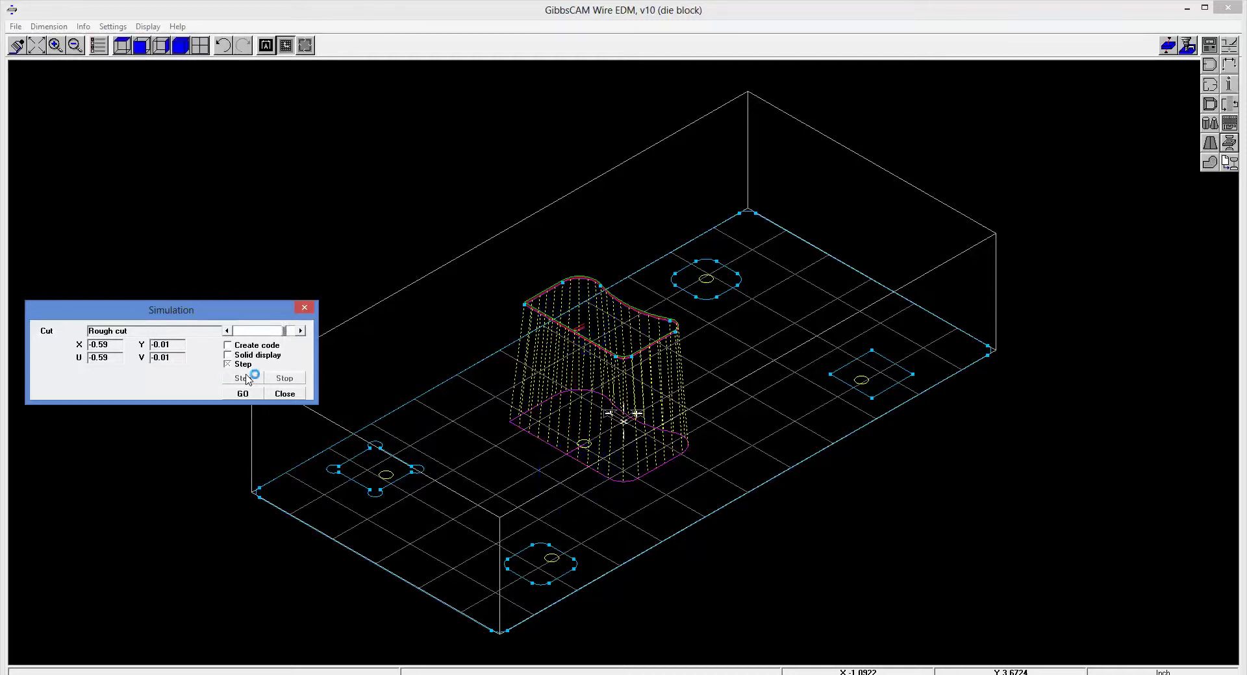
{"action": "left_click", "coordinate": [281, 395]}
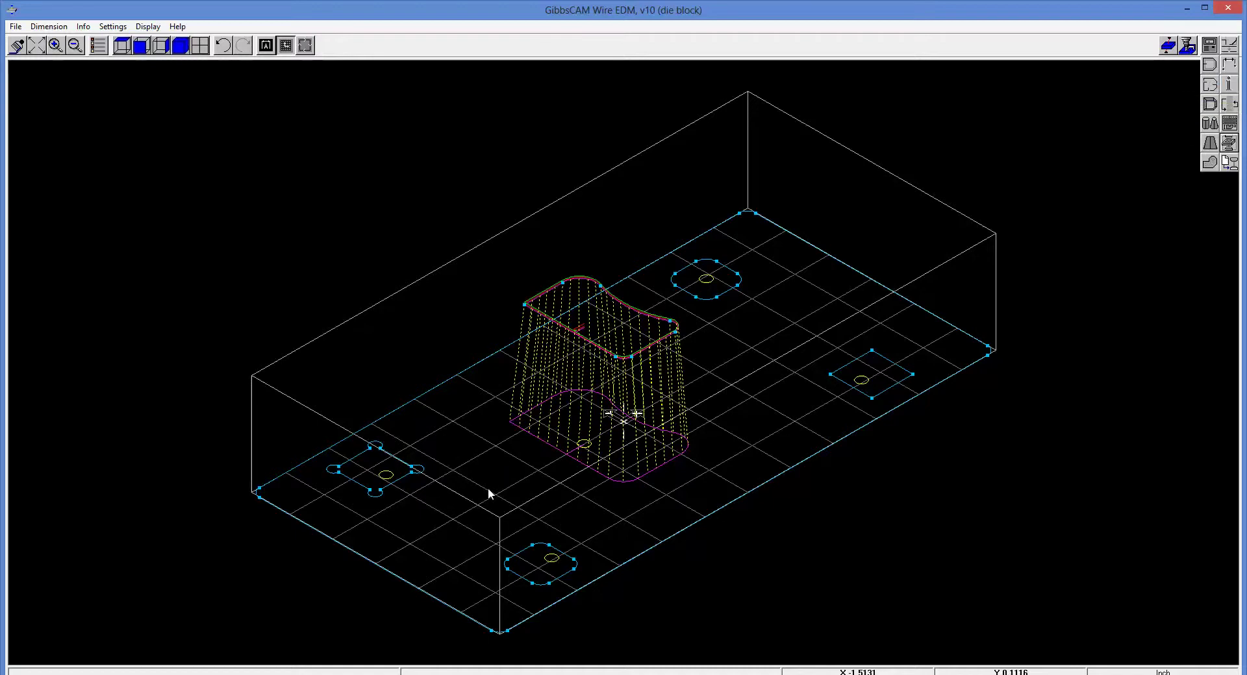
- Add a gluestop on the contour's upper-left edge, starting at the small hole centre (-0.475, 0.0)
{"action": "left_click_drag", "start_coordinate": [489, 493], "coordinate": [721, 280]}
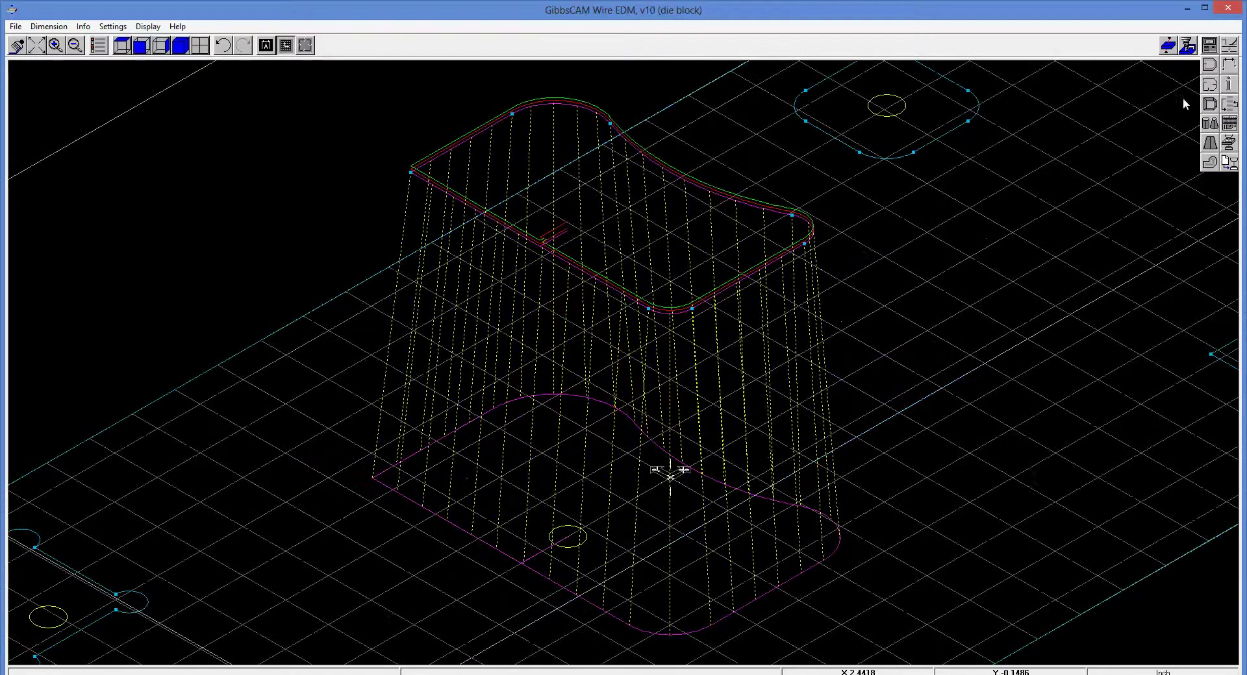
{"action": "left_click", "coordinate": [1209, 85]}
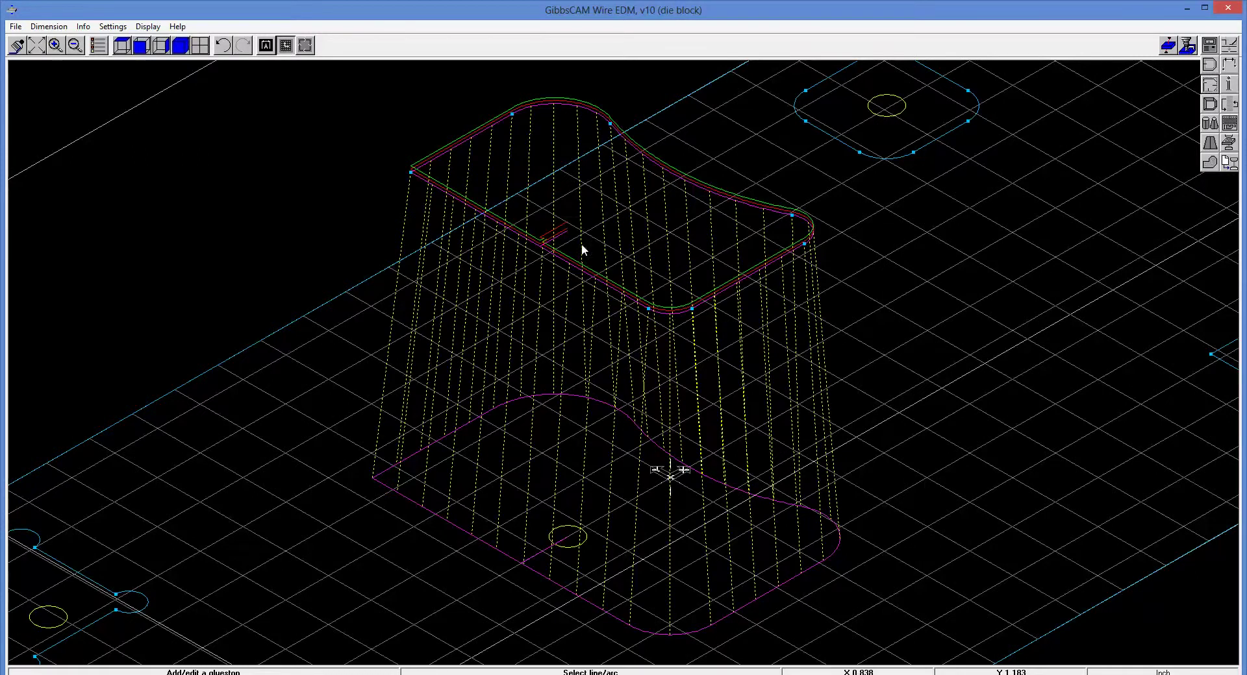
{"action": "left_click", "coordinate": [562, 232]}
{"action": "left_click", "coordinate": [481, 131]}
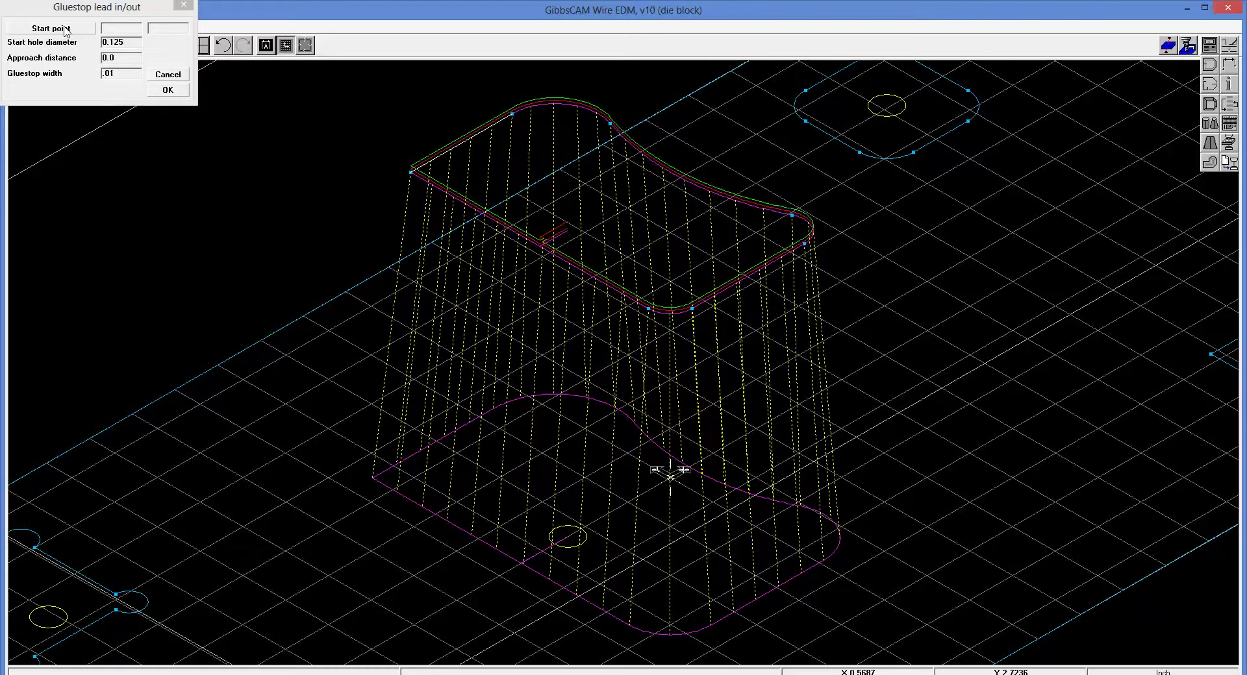
{"action": "left_click", "coordinate": [67, 28]}
{"action": "left_click", "coordinate": [567, 537]}
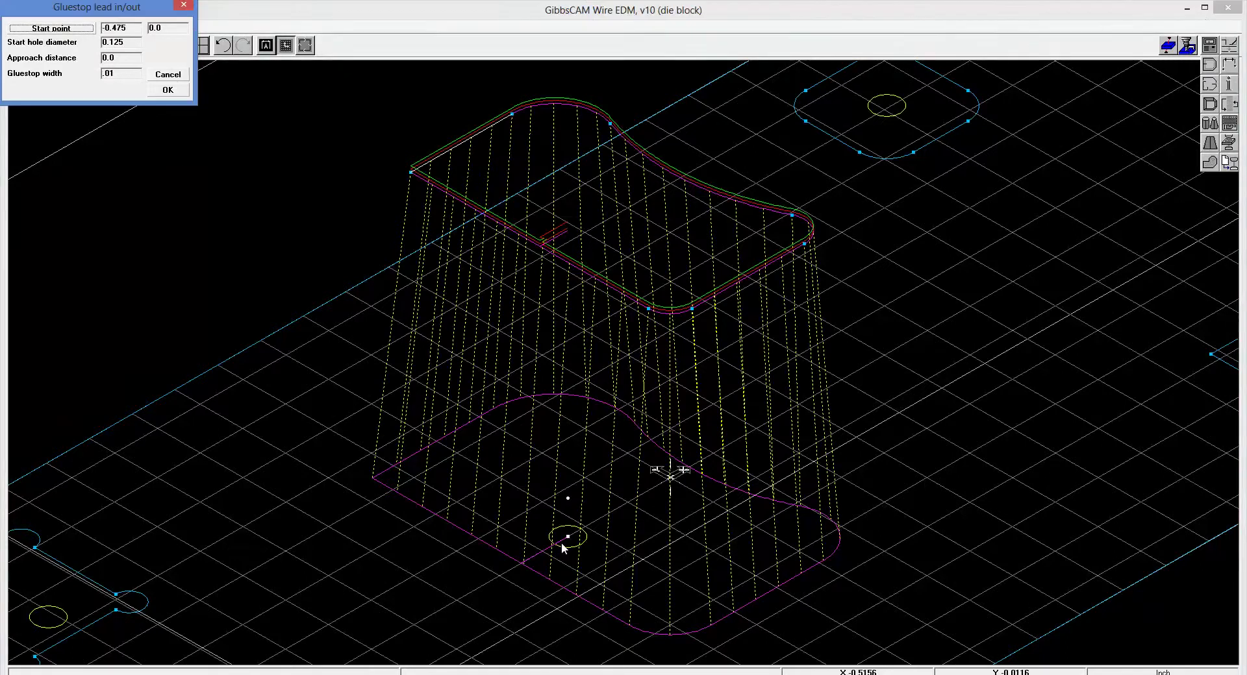
{"action": "left_click", "coordinate": [168, 90]}
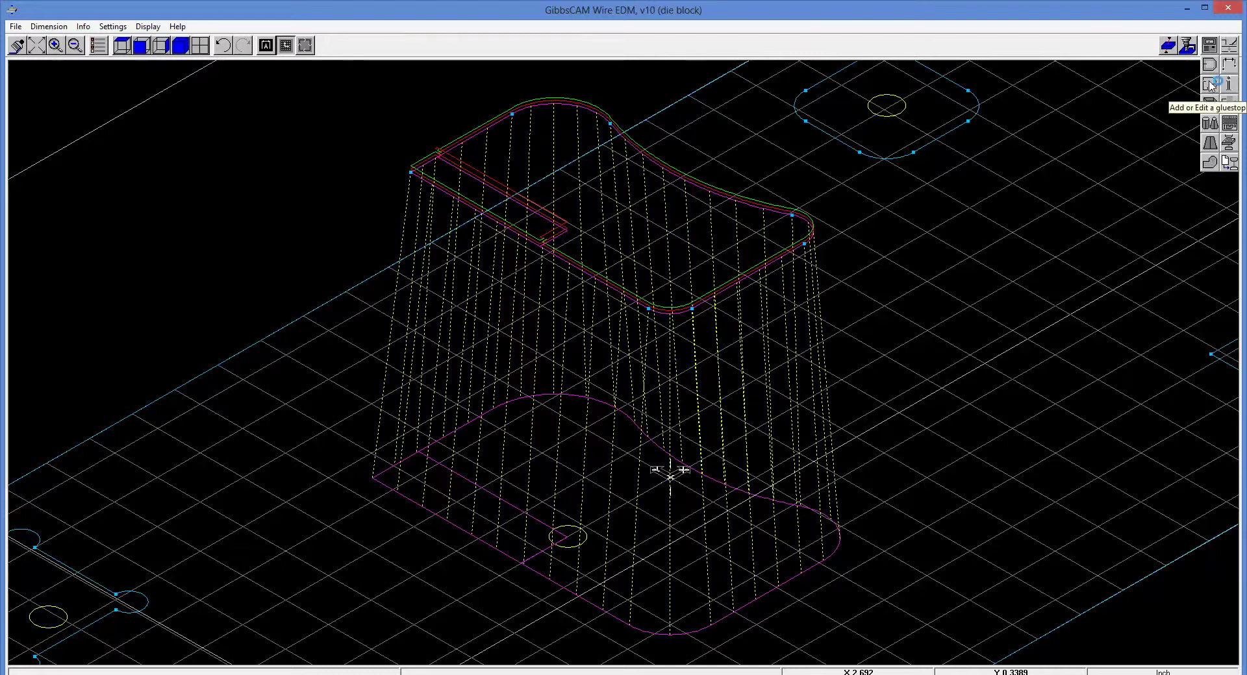
- Add a second gluestop on the contour arc, also starting at the small hole centre
{"action": "left_click", "coordinate": [1210, 84]}
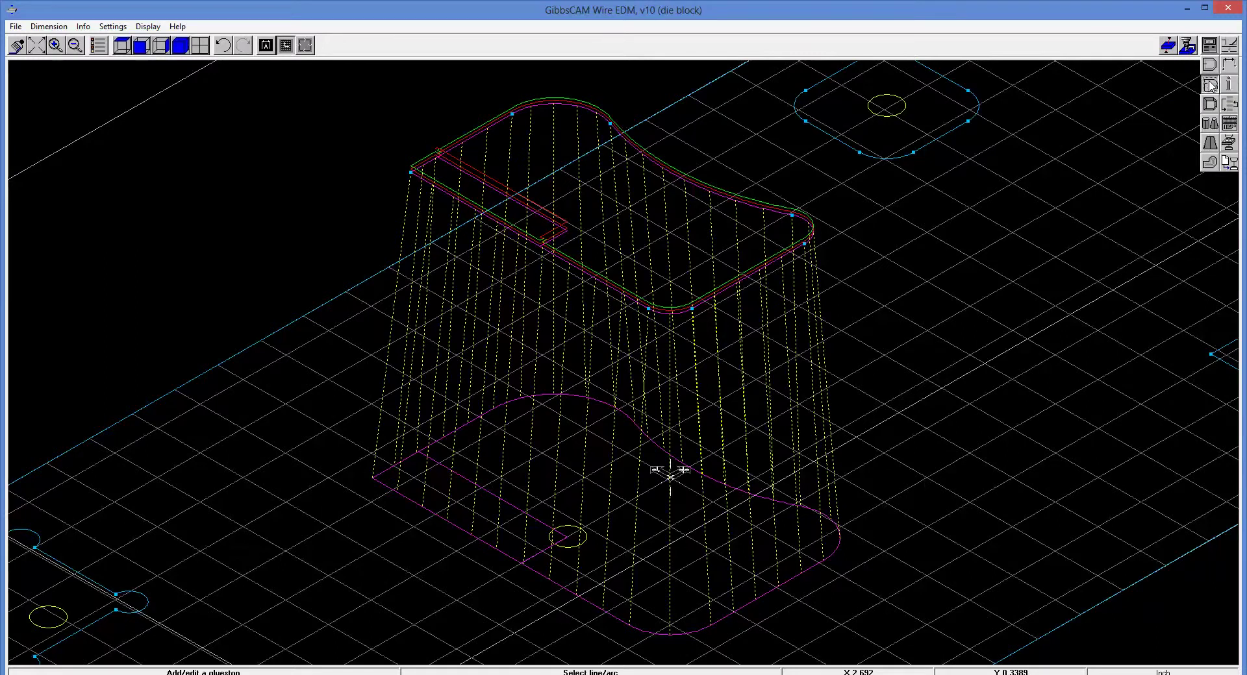
{"action": "left_click", "coordinate": [667, 171]}
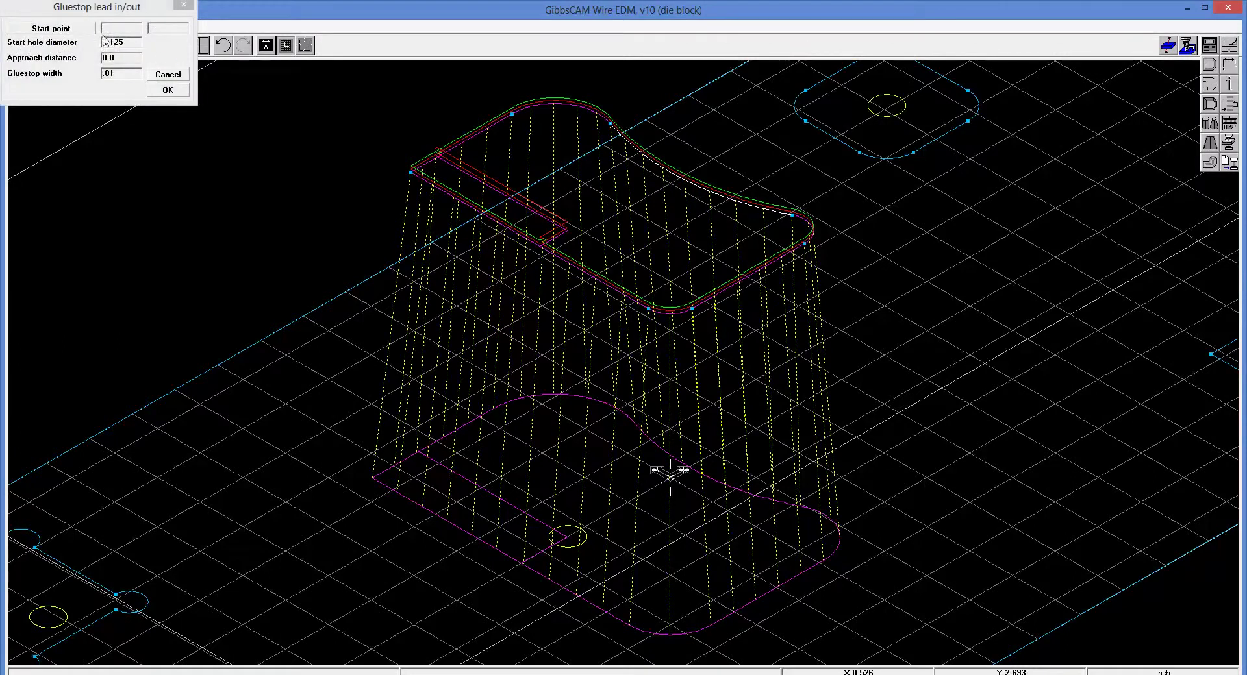
{"action": "left_click", "coordinate": [76, 30]}
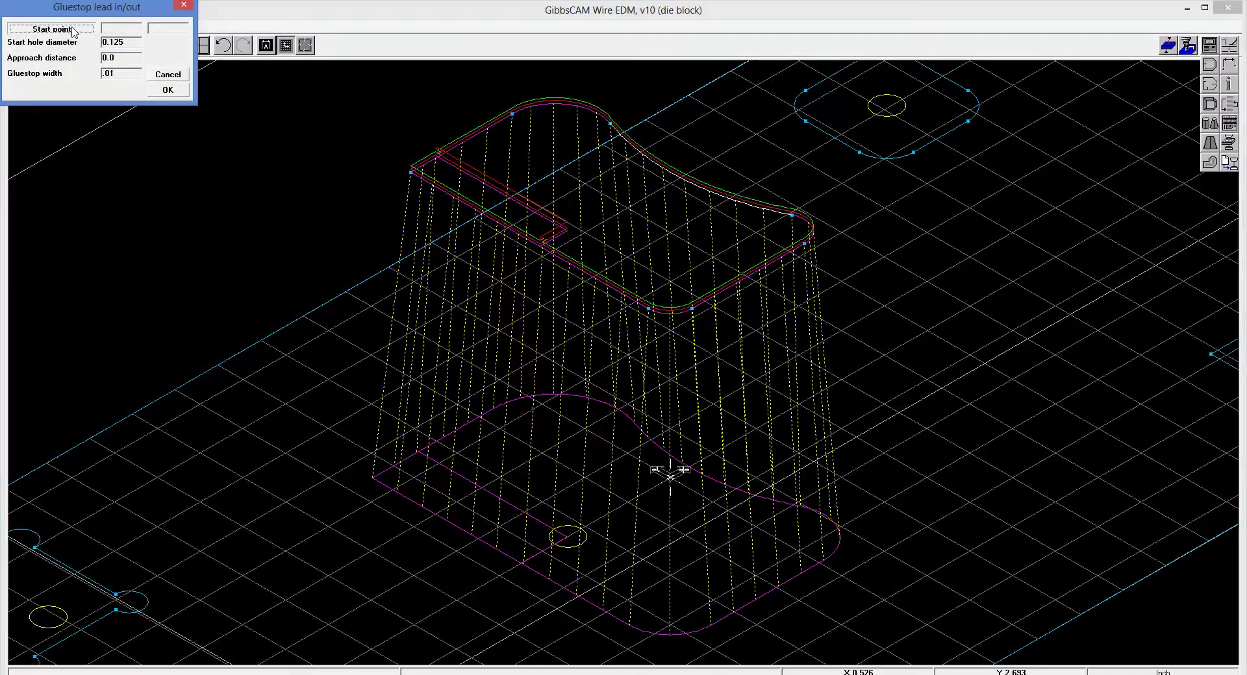
{"action": "left_click", "coordinate": [568, 537]}
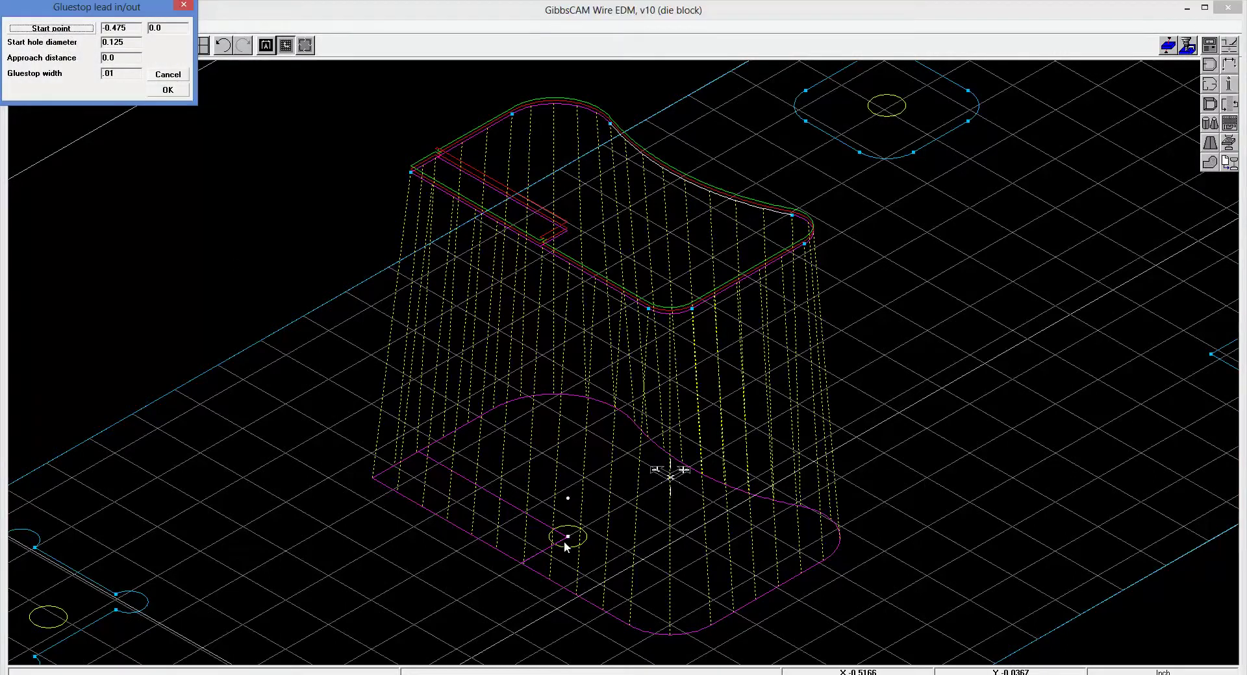
{"action": "left_click", "coordinate": [167, 90]}
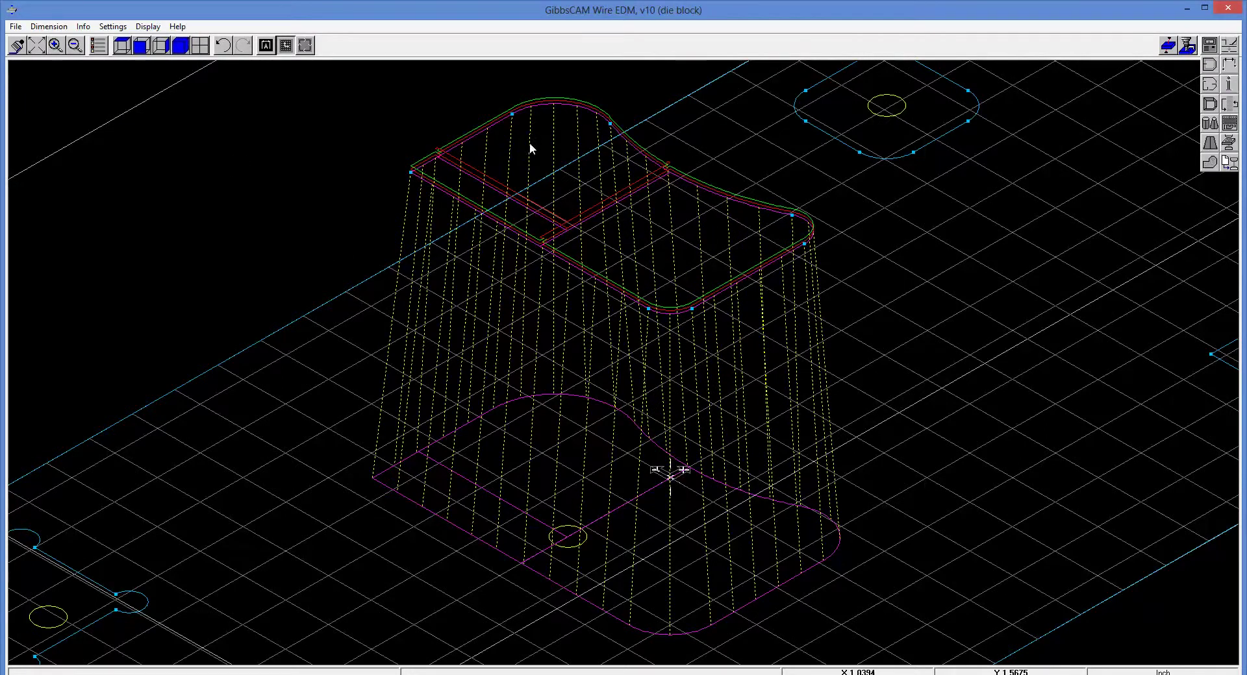
- Undo the gluestop wire-part changes, then fit the whole die block in top view
{"action": "left_click", "coordinate": [223, 45]}
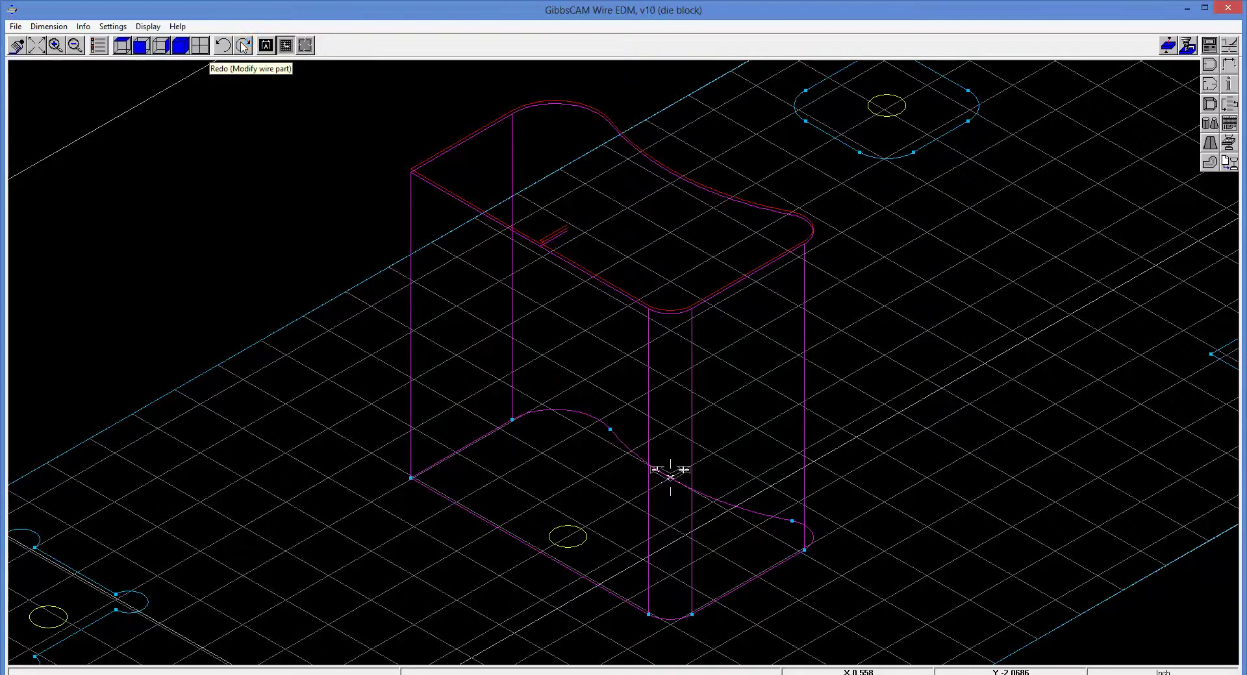
{"action": "left_click", "coordinate": [242, 45]}
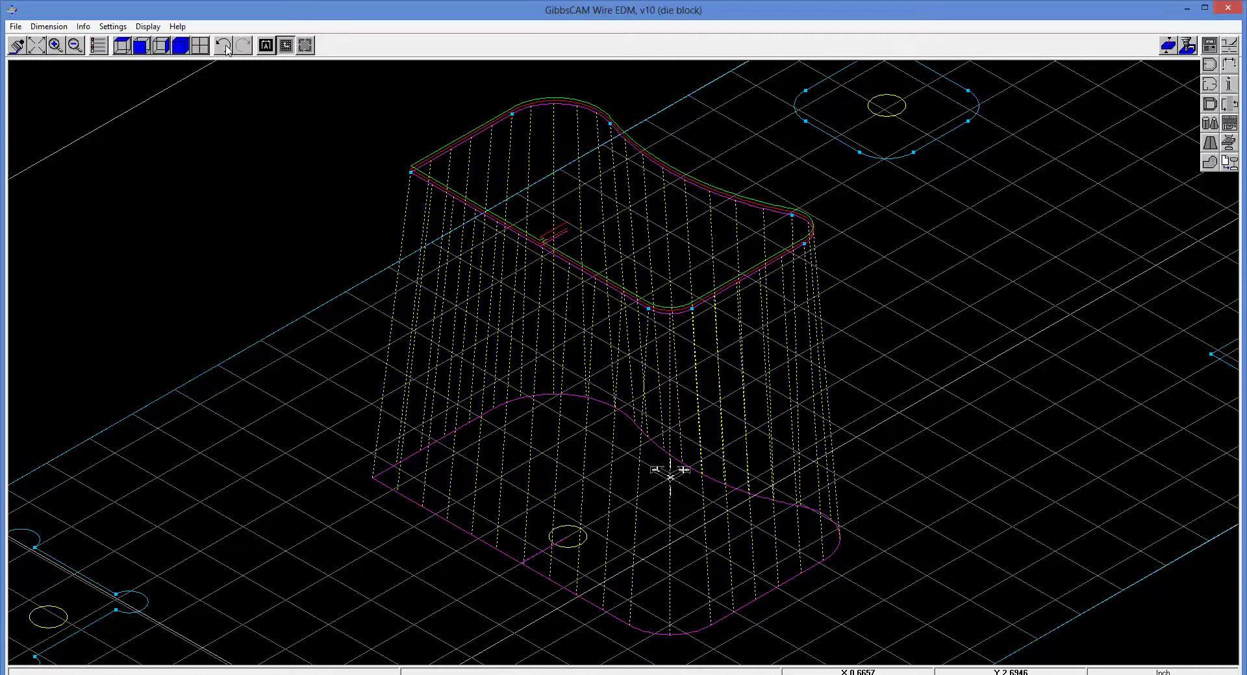
{"action": "left_click", "coordinate": [226, 47]}
{"action": "key", "text": "ctrl+y"}
{"action": "left_click", "coordinate": [224, 45]}
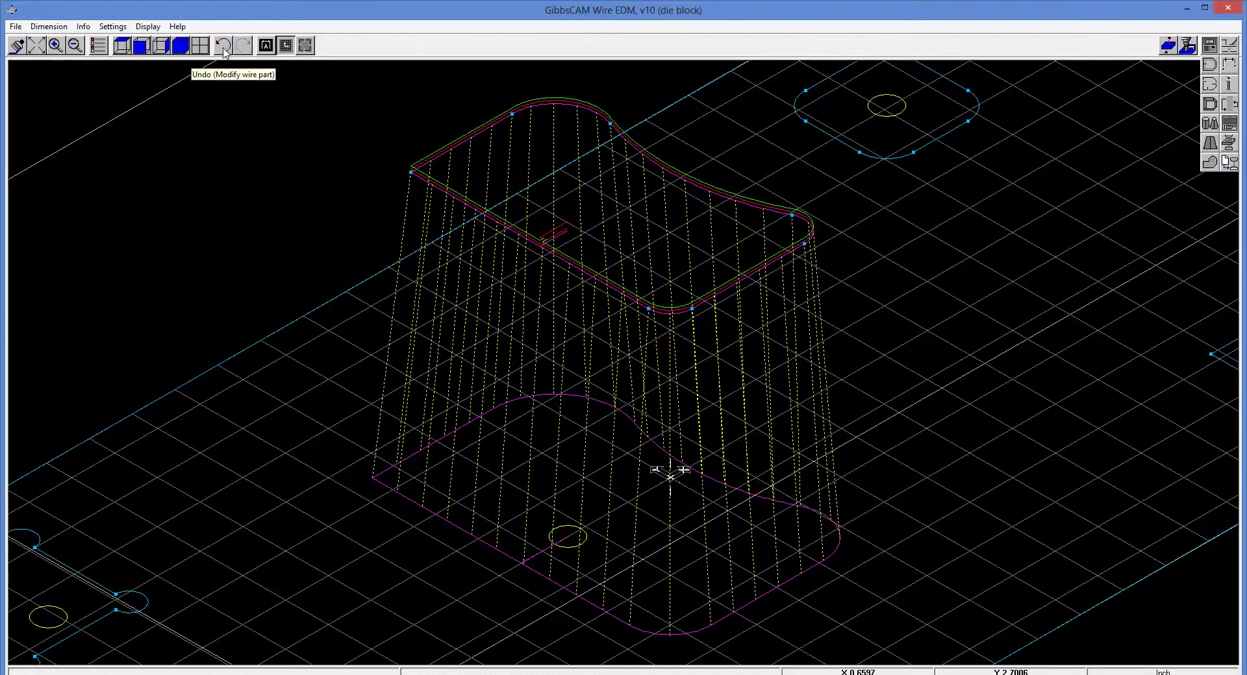
{"action": "key", "text": "ctrl+y"}
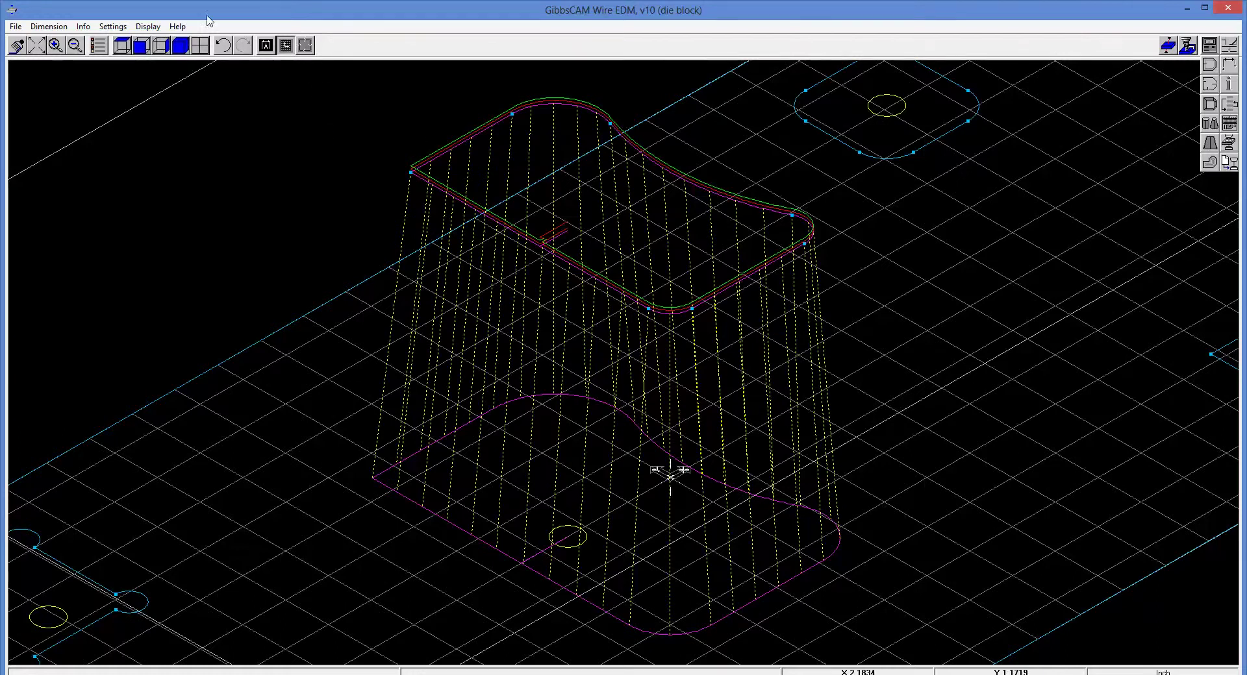
{"action": "left_click", "coordinate": [38, 49]}
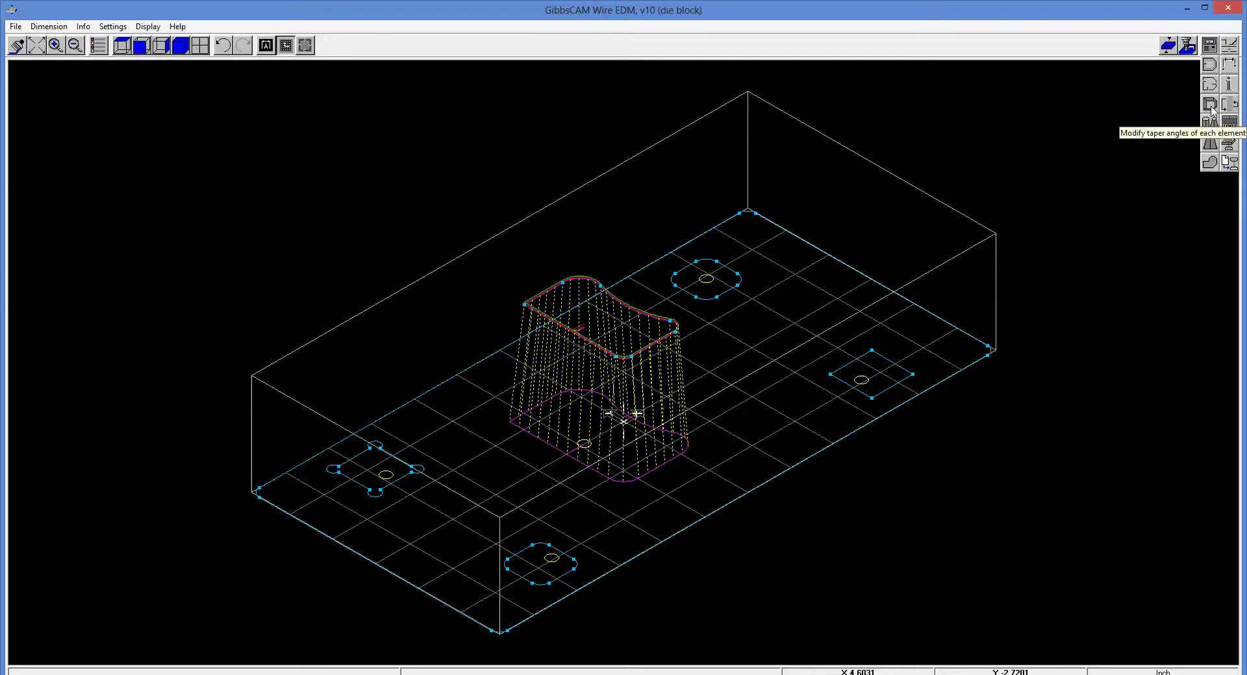
{"action": "left_click", "coordinate": [126, 52]}
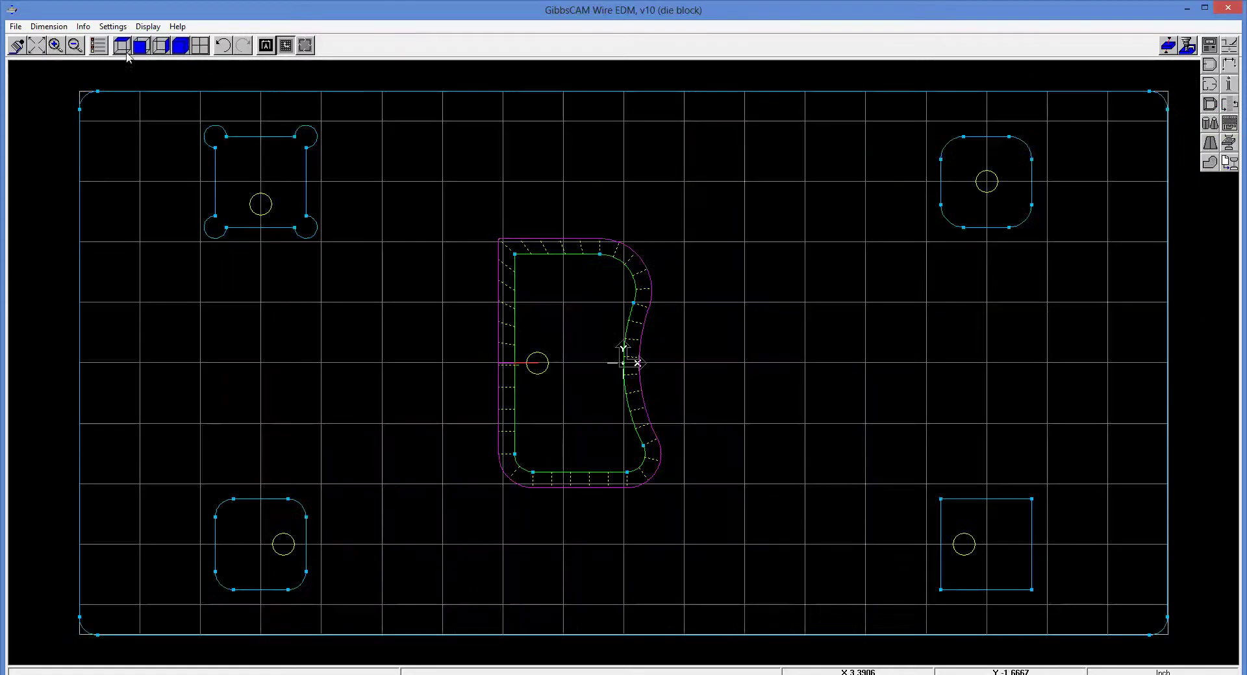
- Change the taper angle of the contour's top edge to 0 degrees
{"action": "left_click", "coordinate": [1210, 106]}
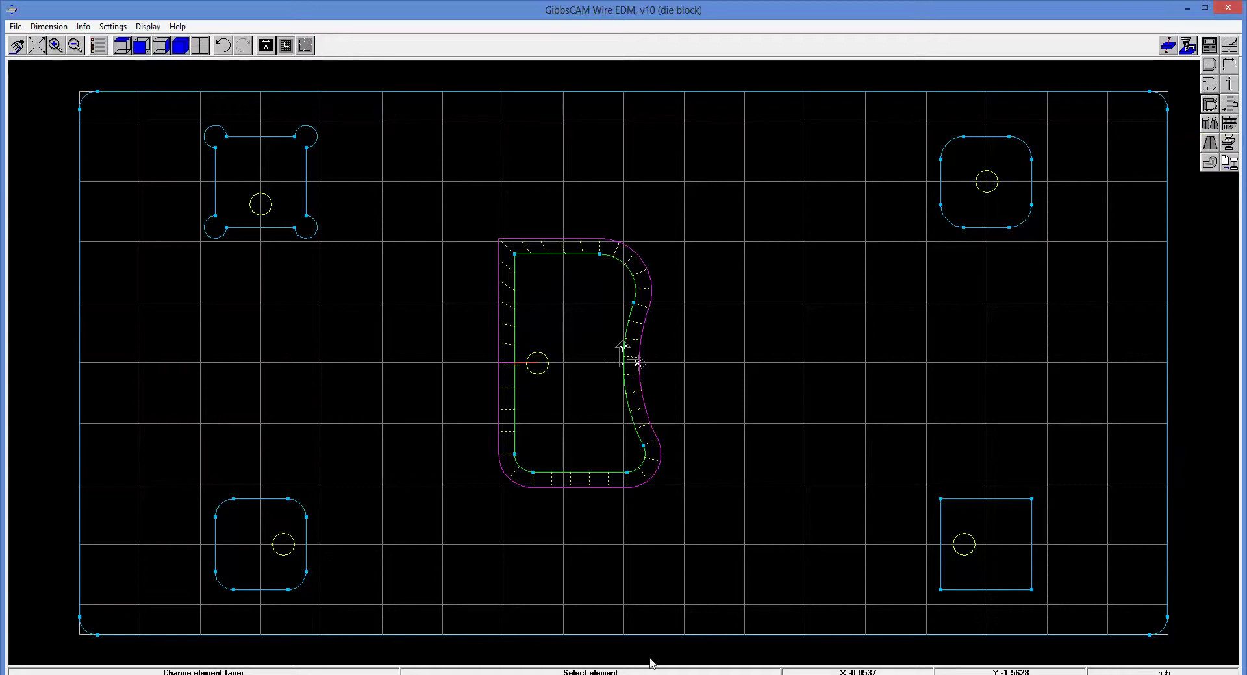
{"action": "left_click", "coordinate": [573, 254]}
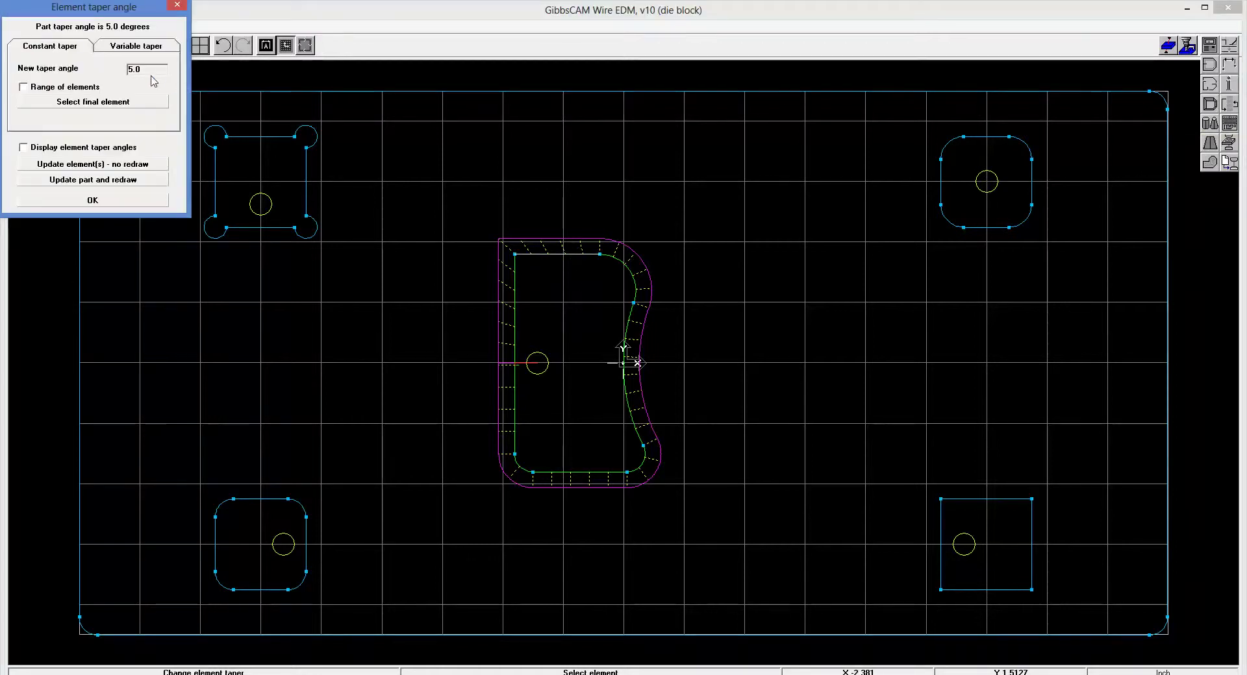
{"action": "double_click", "coordinate": [153, 70]}
{"action": "type", "text": "0"}
{"action": "left_click", "coordinate": [116, 204]}
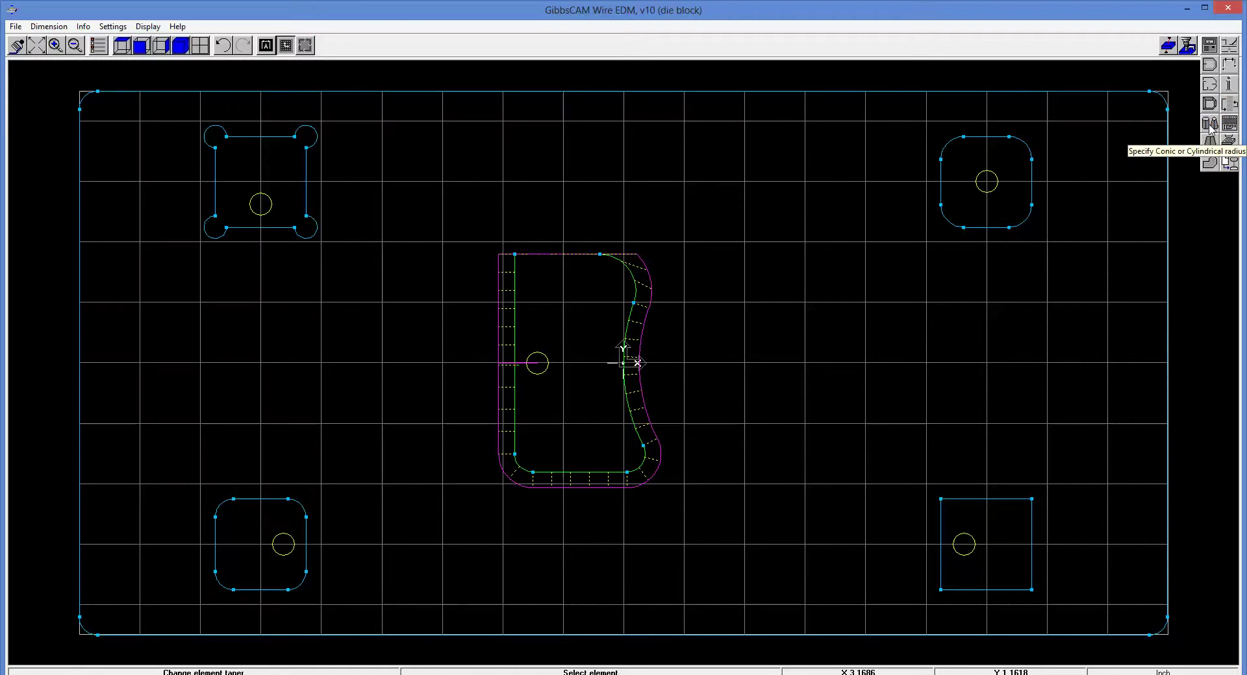
- Make the contour's lower-left corner a cylindrical, constant-radius tapered arc
{"action": "left_click", "coordinate": [1210, 125]}
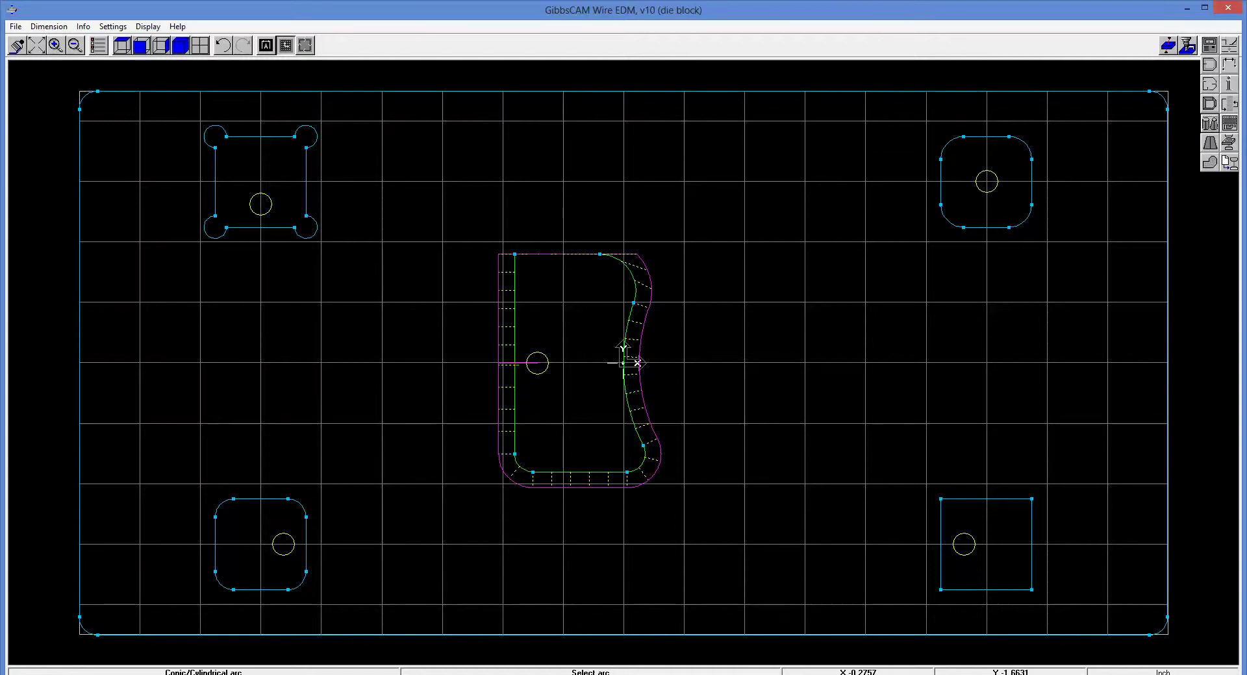
{"action": "left_click", "coordinate": [524, 469]}
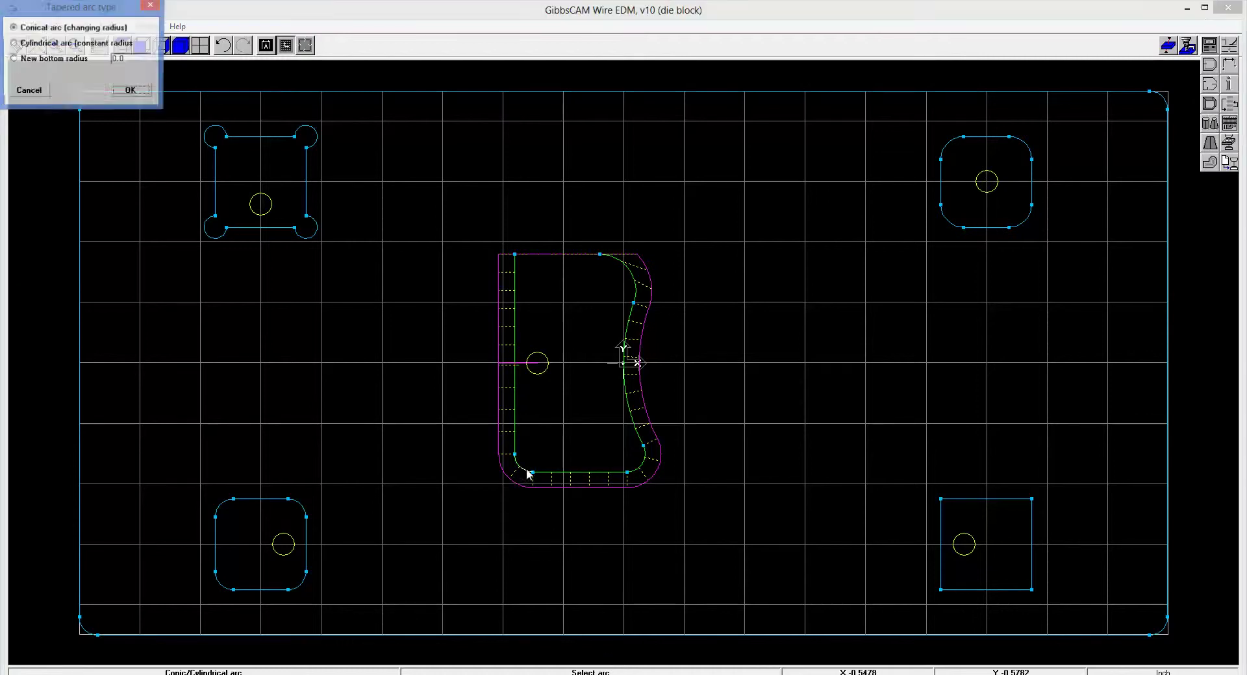
{"action": "left_click", "coordinate": [14, 43]}
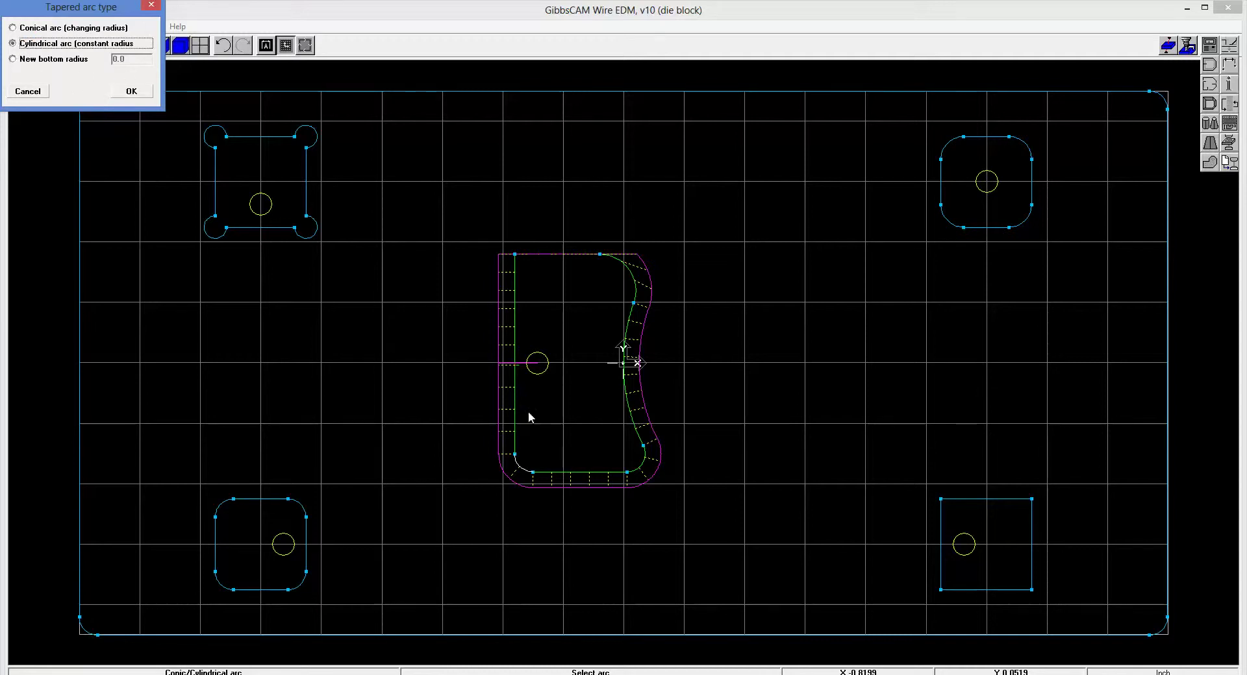
{"action": "left_click", "coordinate": [131, 91]}
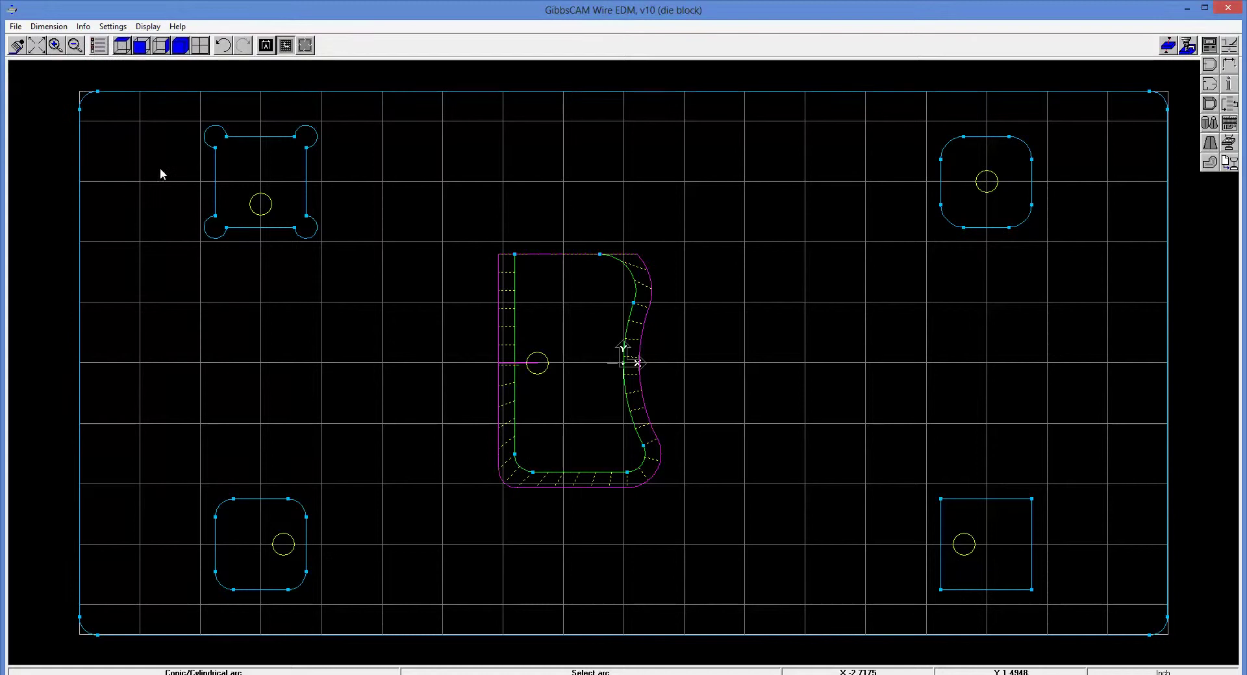
- Rough the lower-right square pocket with one no-core cut starting at the hole, X 1.875, Y -1.0
{"action": "left_click", "coordinate": [1208, 163]}
{"action": "left_click", "coordinate": [1209, 162]}
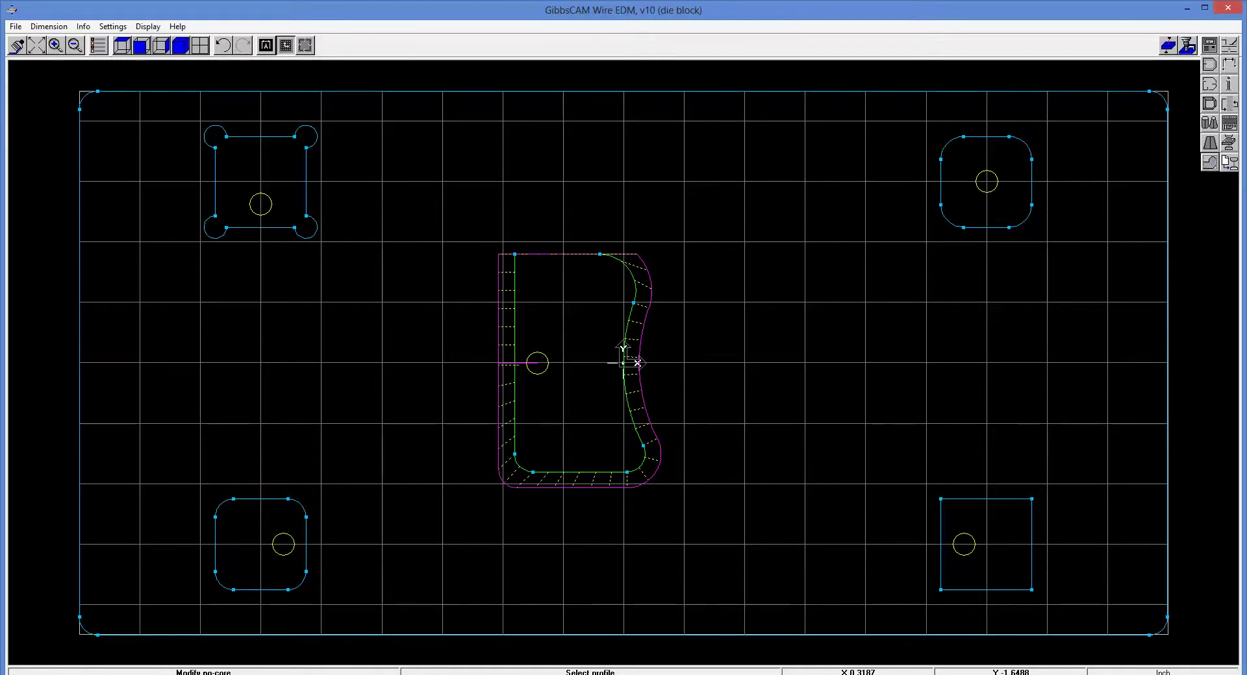
{"action": "left_click", "coordinate": [941, 523]}
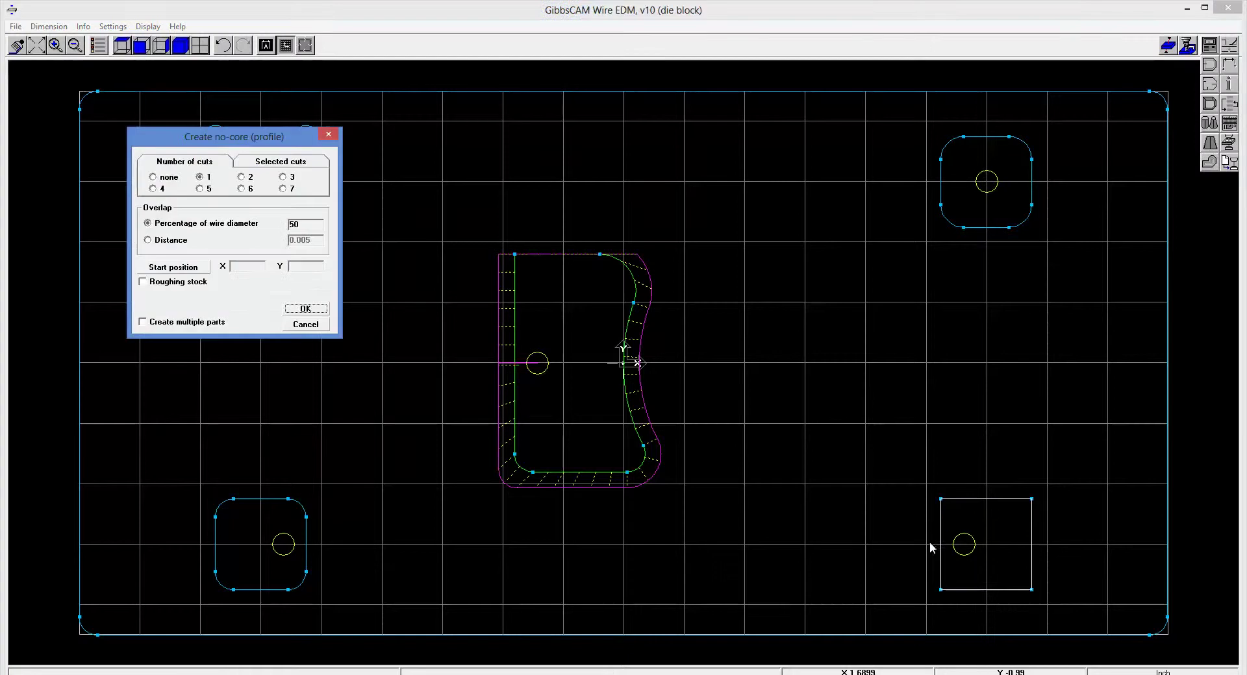
{"action": "left_click", "coordinate": [202, 178]}
{"action": "left_click", "coordinate": [189, 269]}
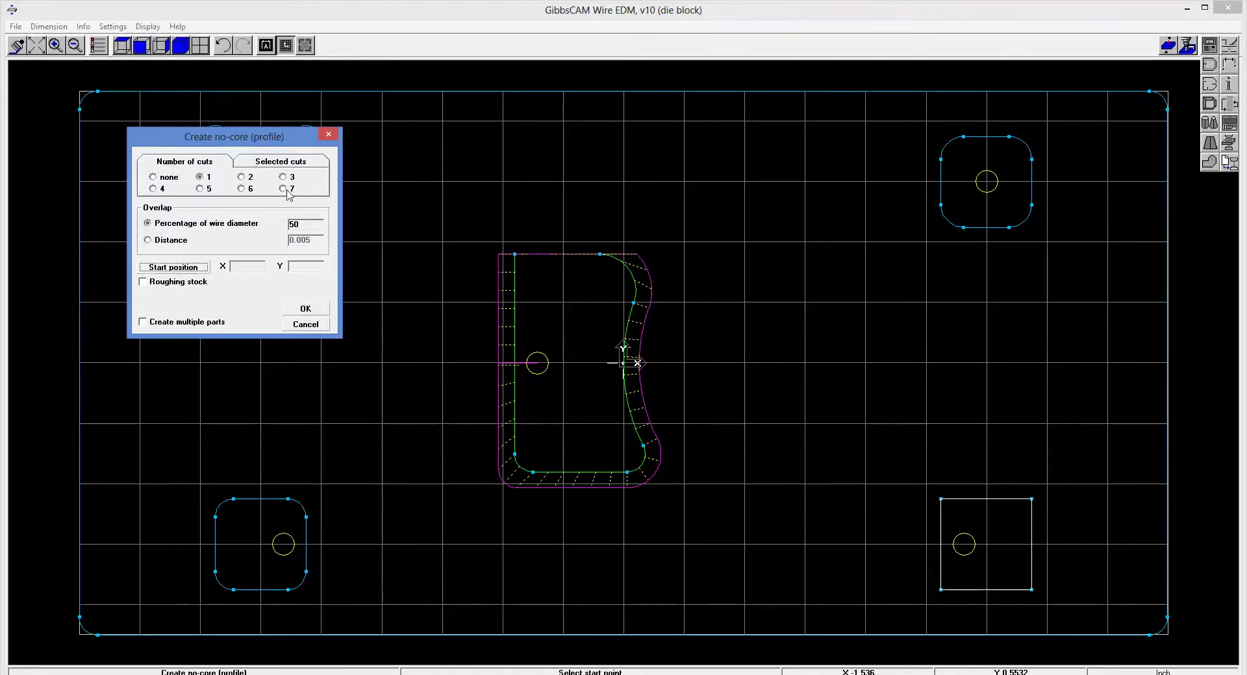
{"action": "left_click", "coordinate": [974, 548]}
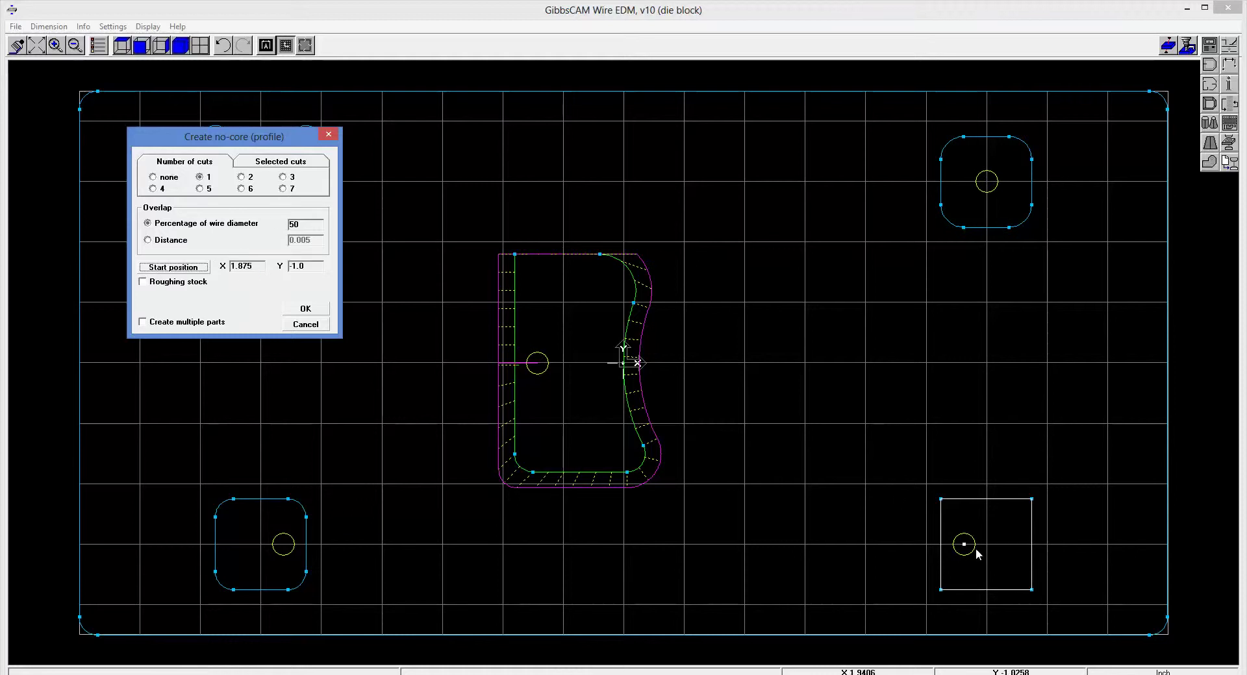
{"action": "left_click", "coordinate": [304, 309]}
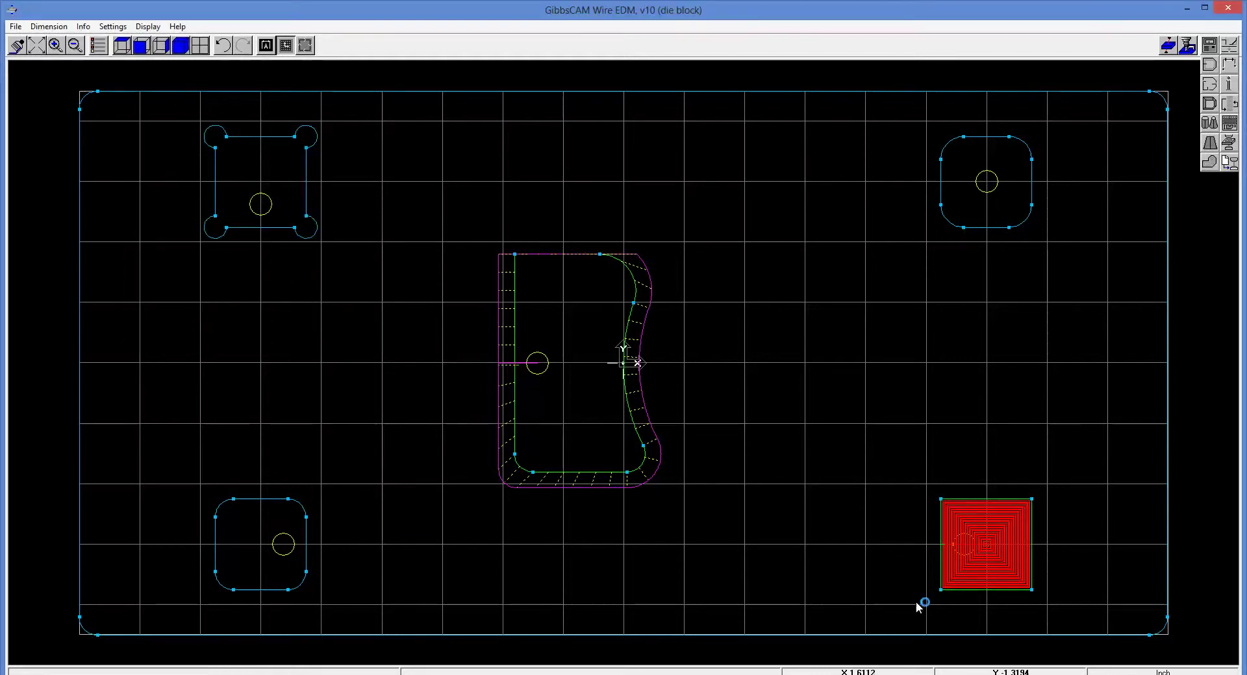
{"action": "left_click_drag", "start_coordinate": [918, 607], "coordinate": [1059, 466]}
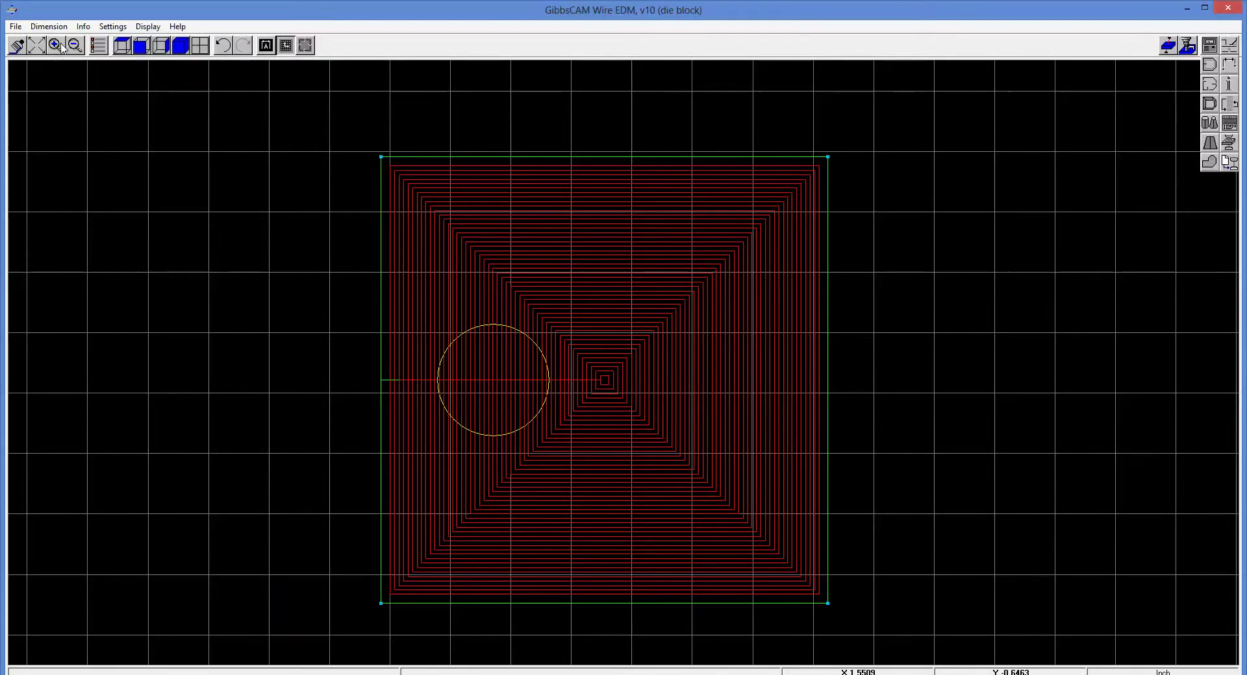
{"action": "left_click", "coordinate": [39, 46]}
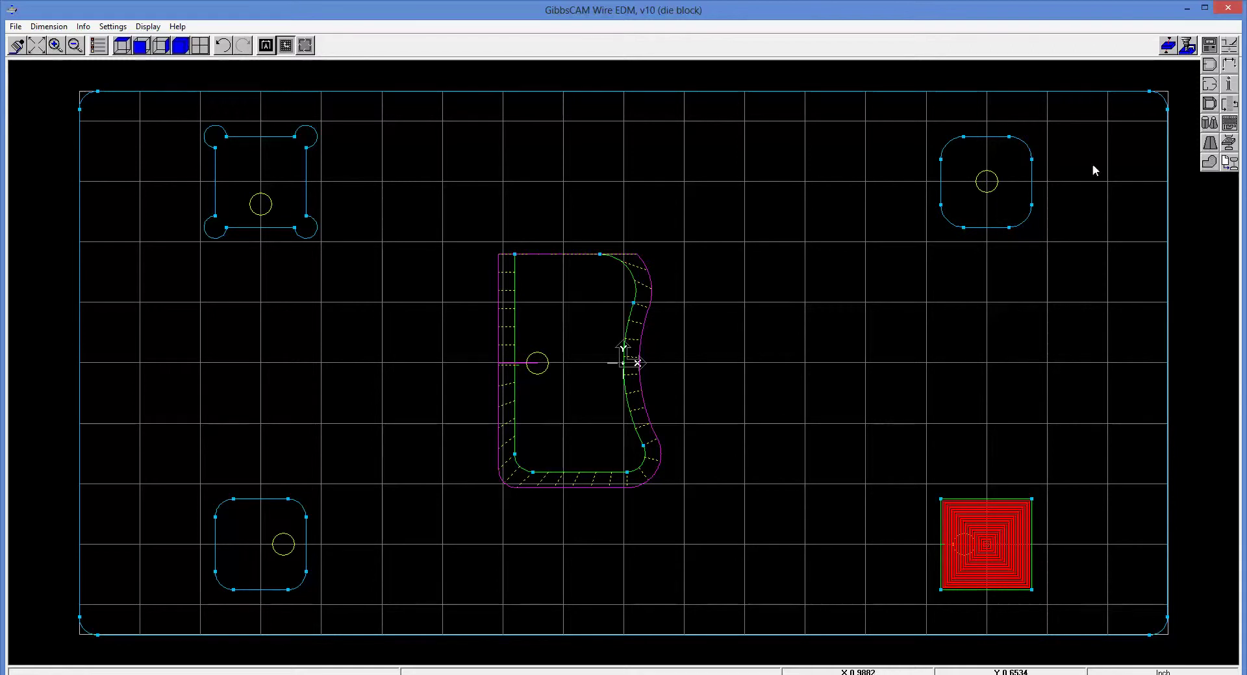
- Resequence the cuts so the red no-core pocket comes first, then the central die
{"action": "left_click", "coordinate": [1230, 103]}
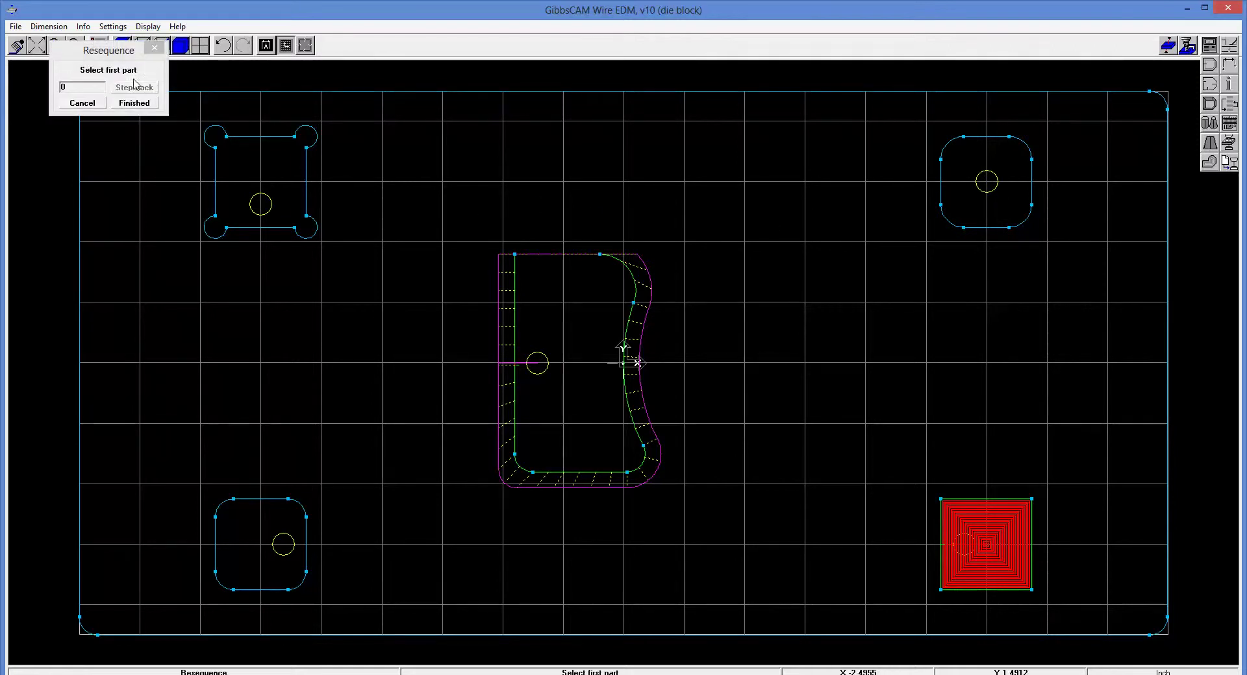
{"action": "left_click", "coordinate": [945, 530]}
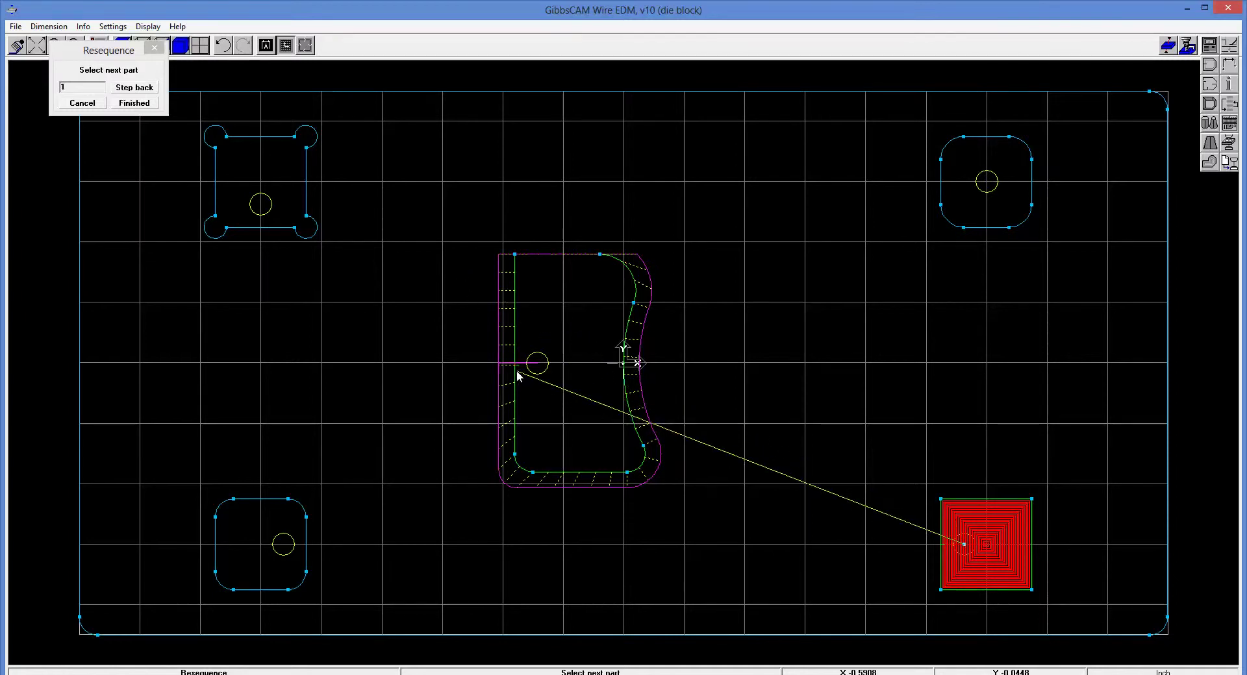
{"action": "left_click", "coordinate": [515, 412]}
{"action": "left_click", "coordinate": [133, 102]}
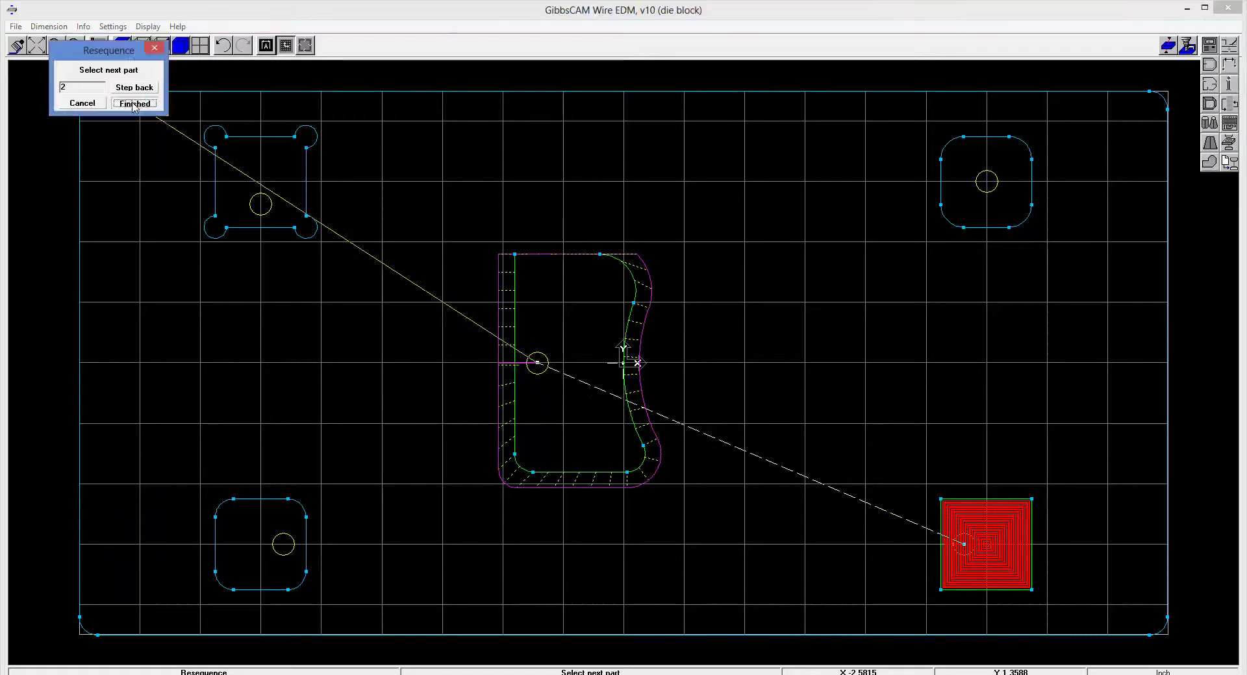
{"action": "left_click", "coordinate": [588, 353]}
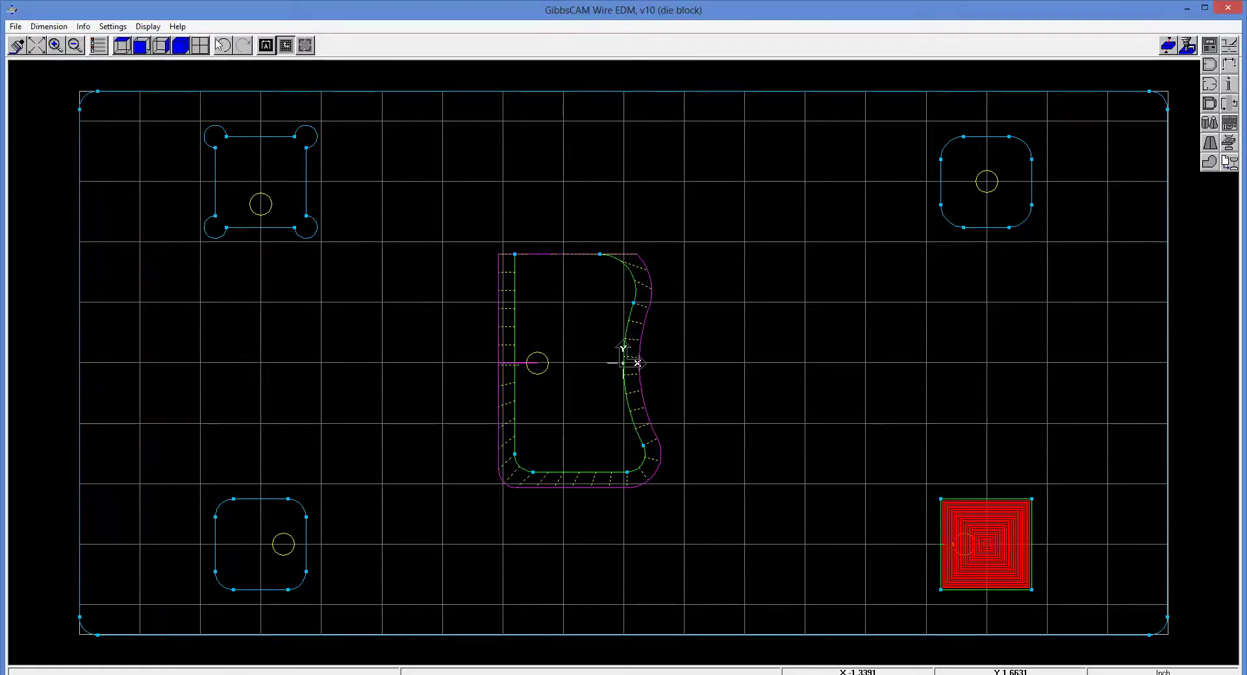
- Preview the new cutting order in a step-by-step machining simulation in isometric view
{"action": "left_click", "coordinate": [181, 46]}
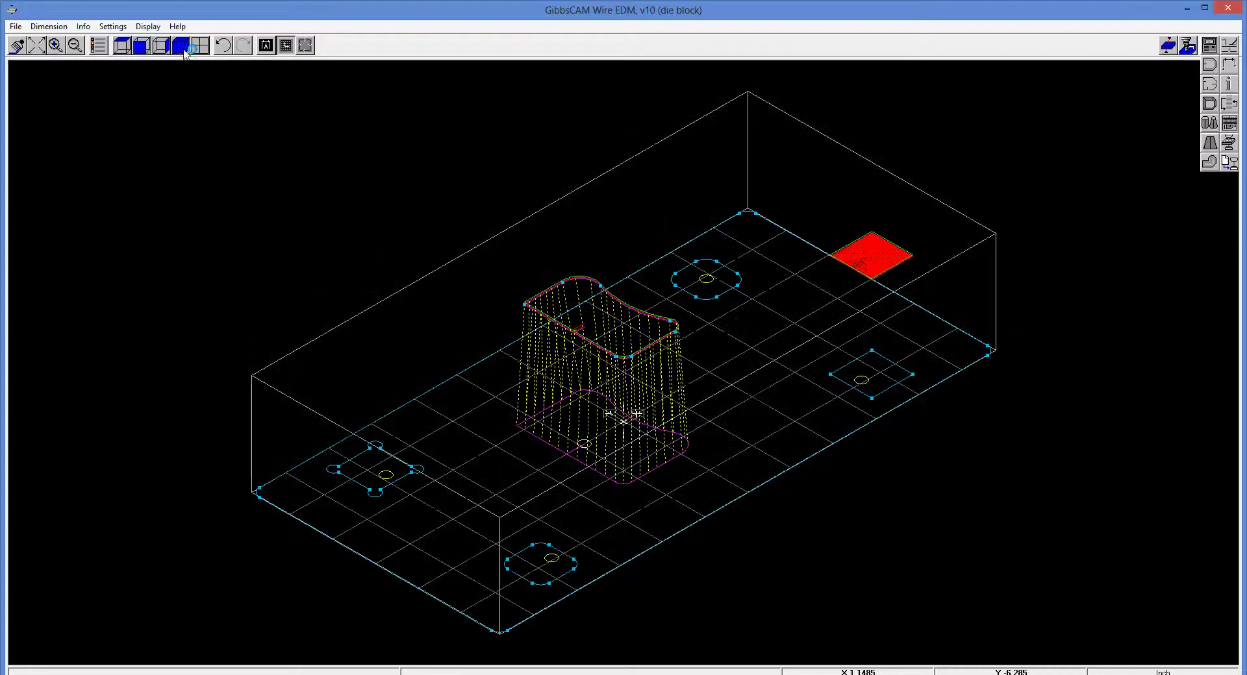
{"action": "left_click", "coordinate": [1230, 144]}
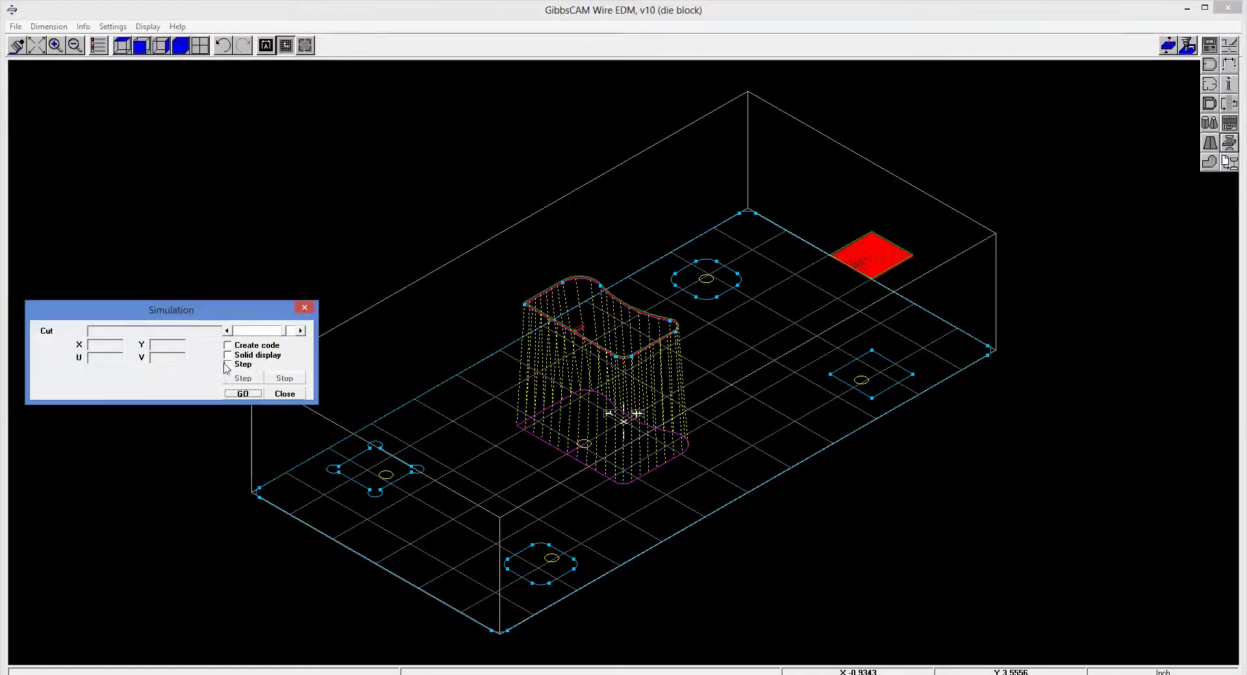
{"action": "left_click", "coordinate": [227, 365]}
{"action": "left_click", "coordinate": [241, 393]}
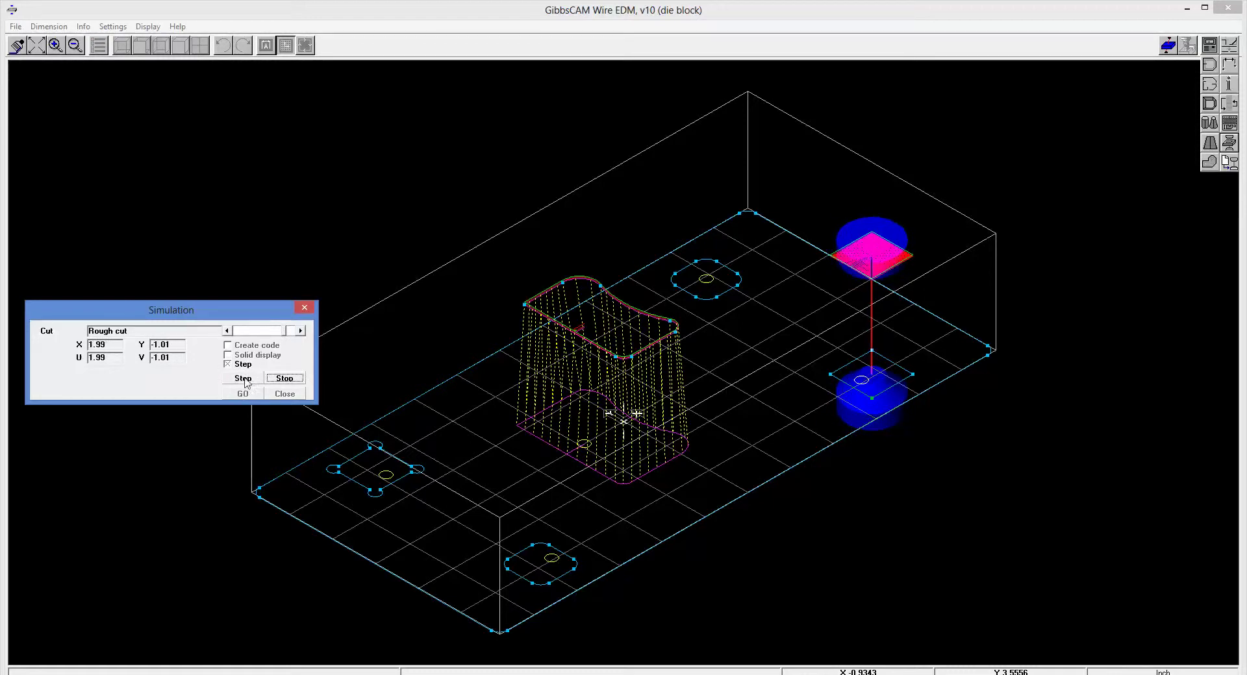
{"action": "left_click", "coordinate": [285, 377]}
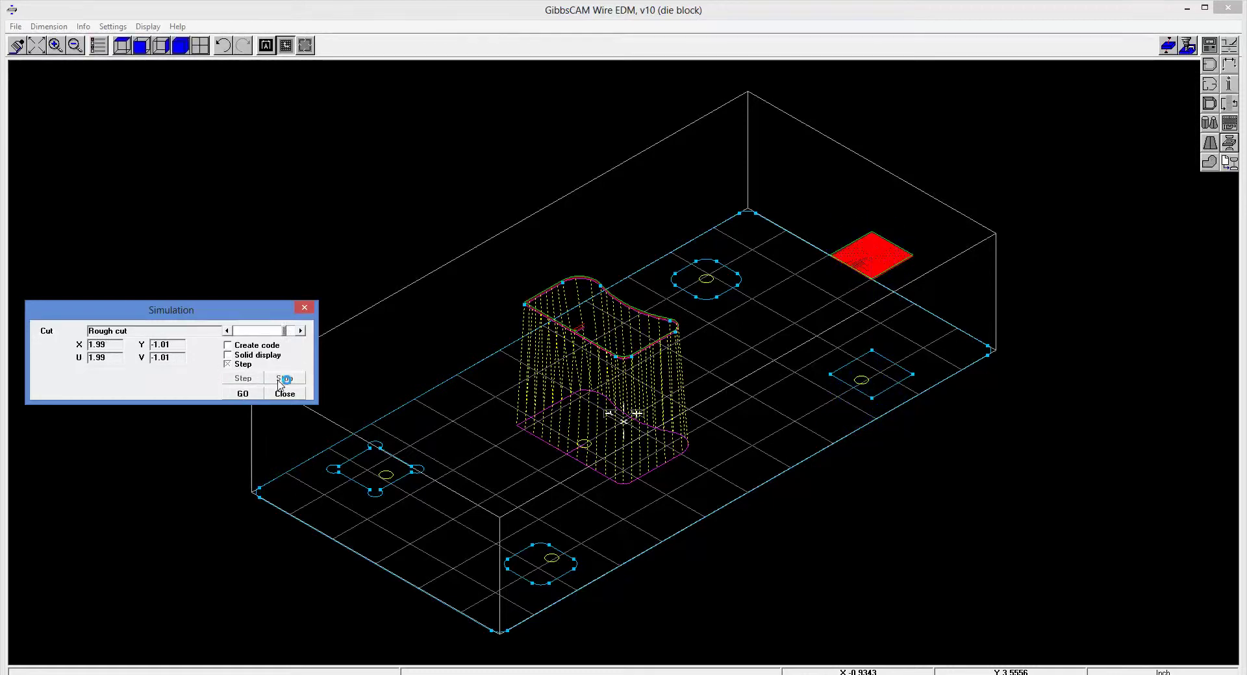
{"action": "left_click", "coordinate": [305, 308]}
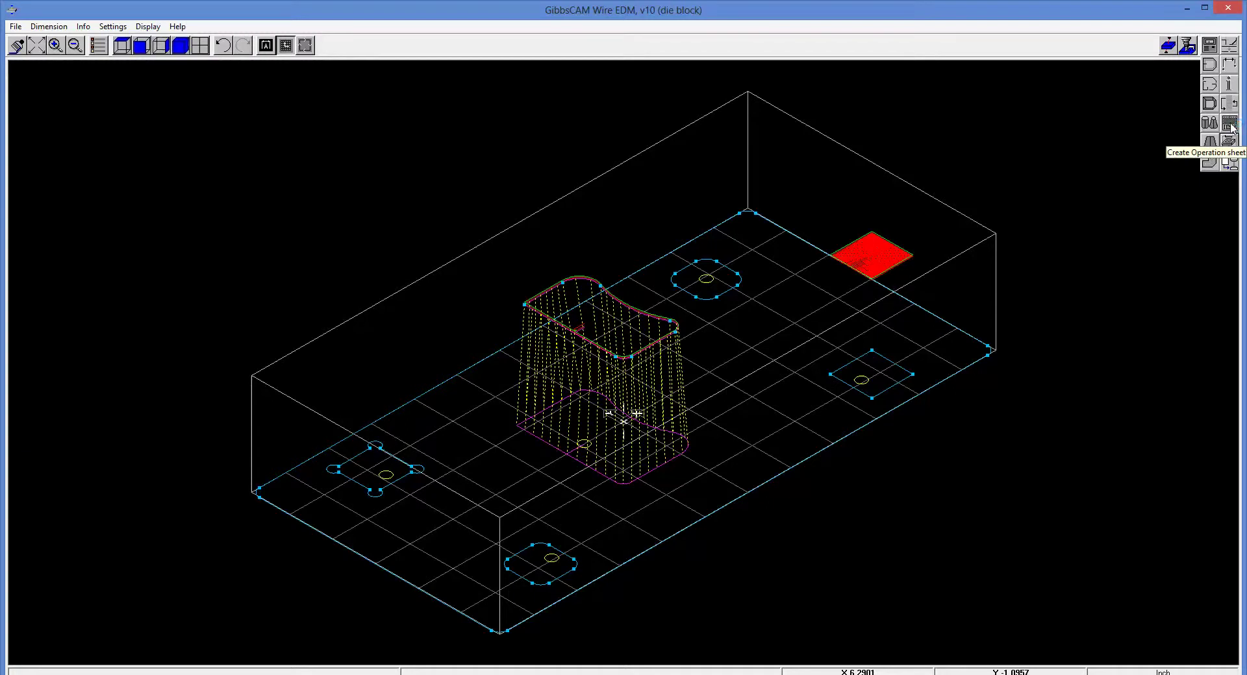
- Back in top view, preview the operation sheet listing op 01 no-core and op 02 die
{"action": "left_click", "coordinate": [134, 47]}
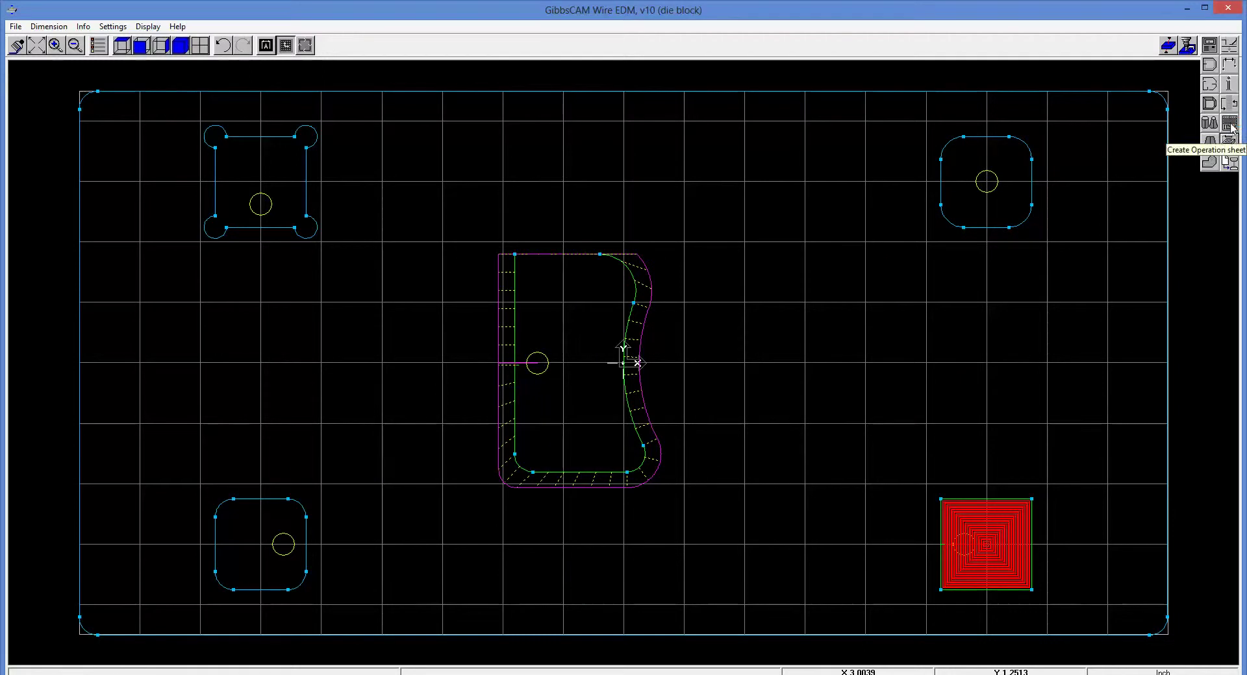
{"action": "left_click", "coordinate": [1229, 124]}
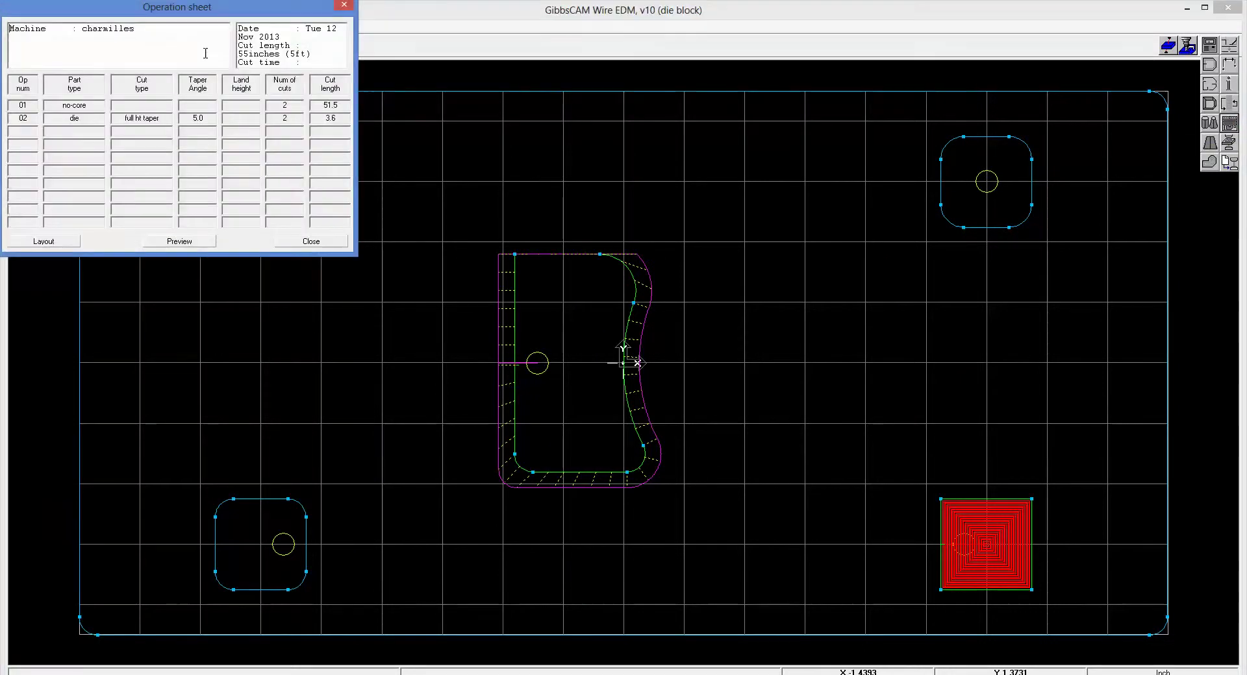
{"action": "left_click", "coordinate": [196, 241]}
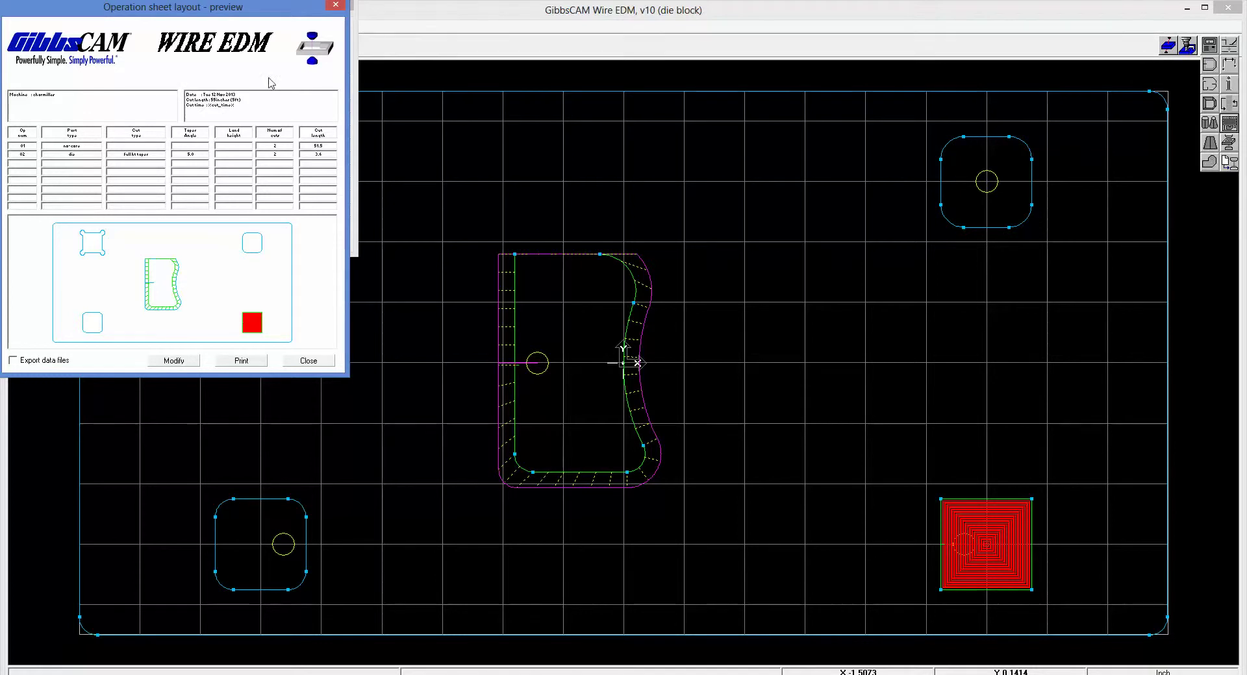
{"action": "left_click", "coordinate": [309, 361]}
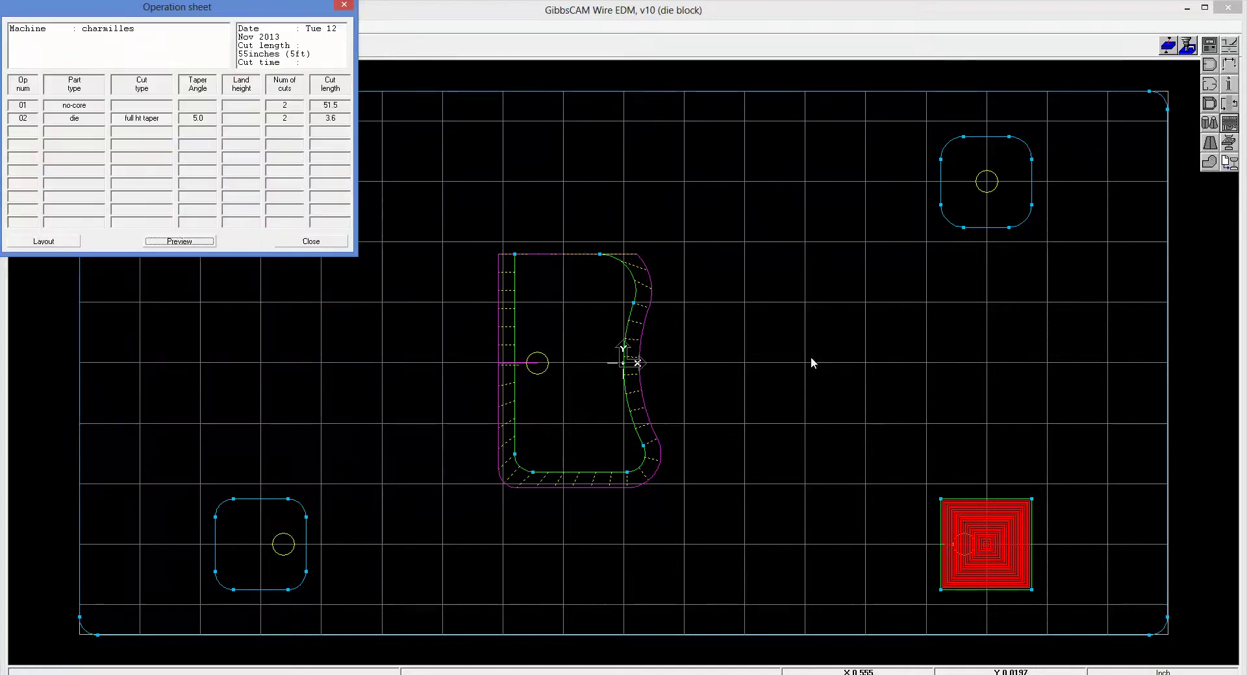
{"action": "left_click", "coordinate": [336, 244]}
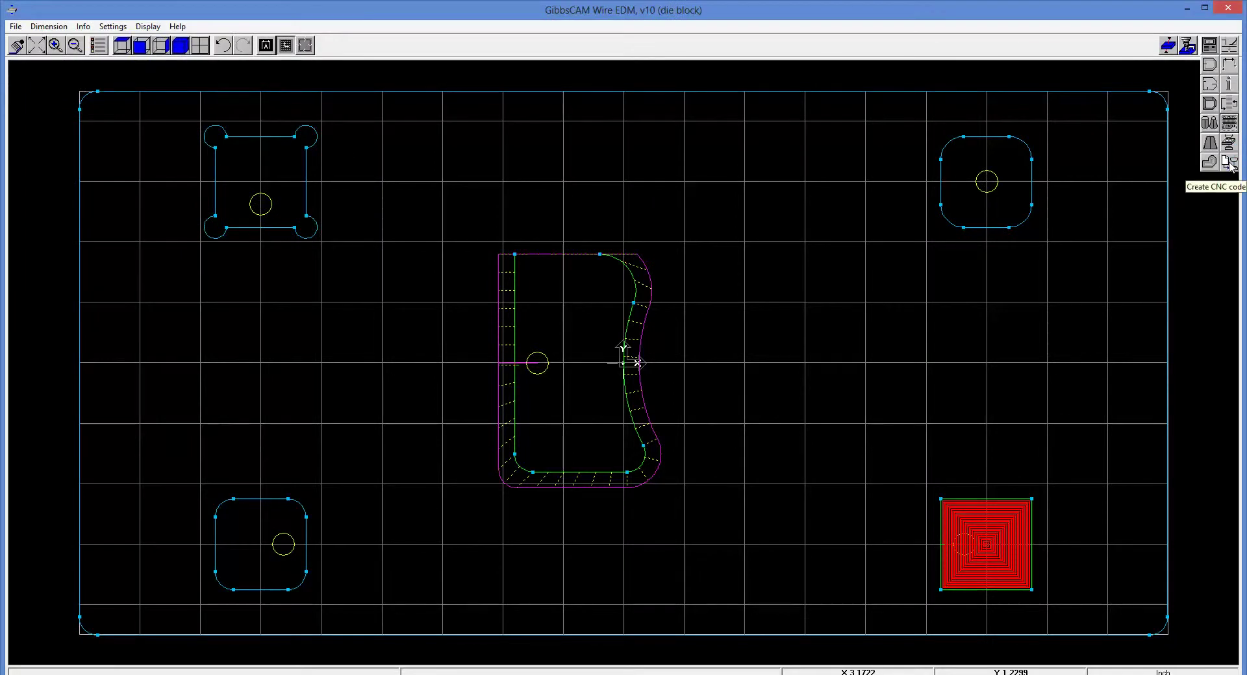
- Post the job's CNC code with the charmilles post to tape file 'cvhrmi'
{"action": "left_click", "coordinate": [1229, 162]}
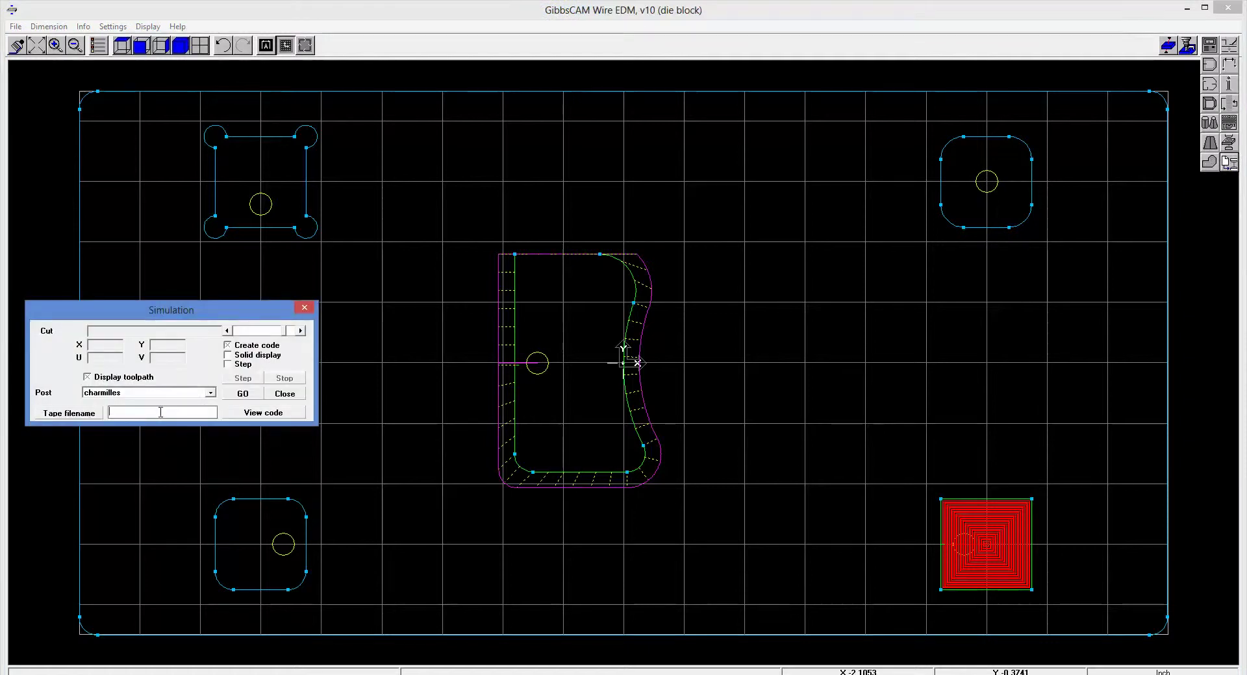
{"action": "type", "text": "cvh"}
{"action": "type", "text": "rmilles"}
{"action": "left_click", "coordinate": [244, 394]}
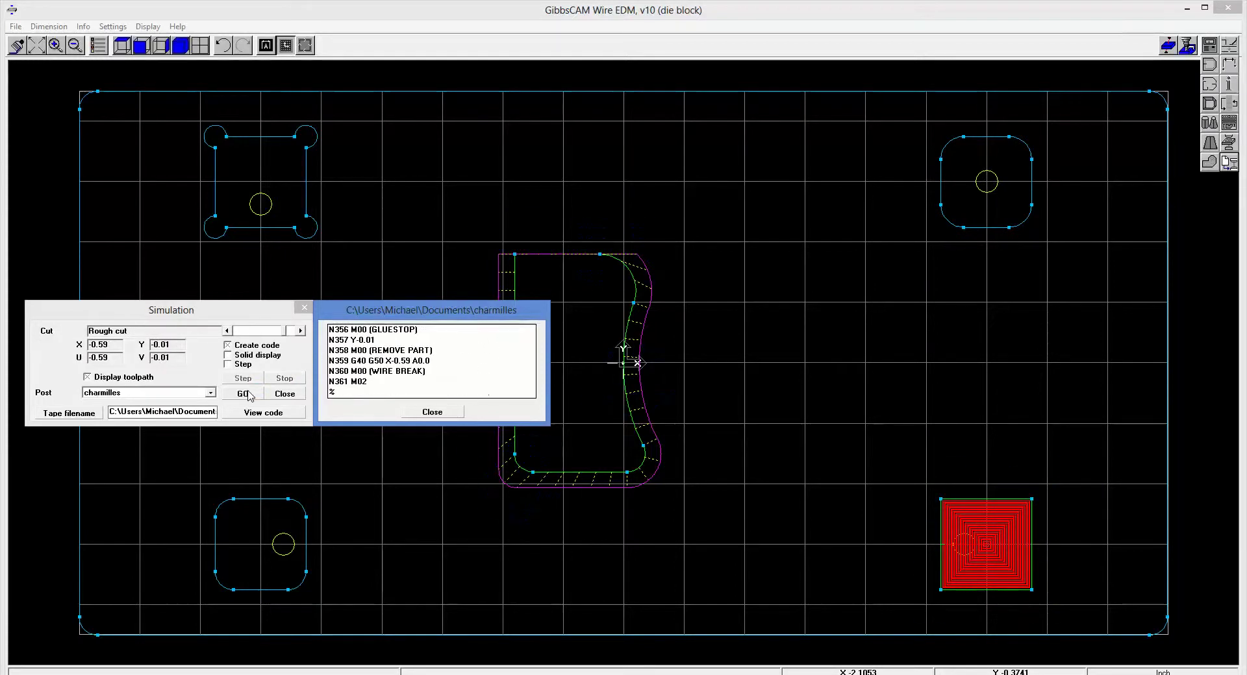
{"action": "left_click", "coordinate": [426, 412]}
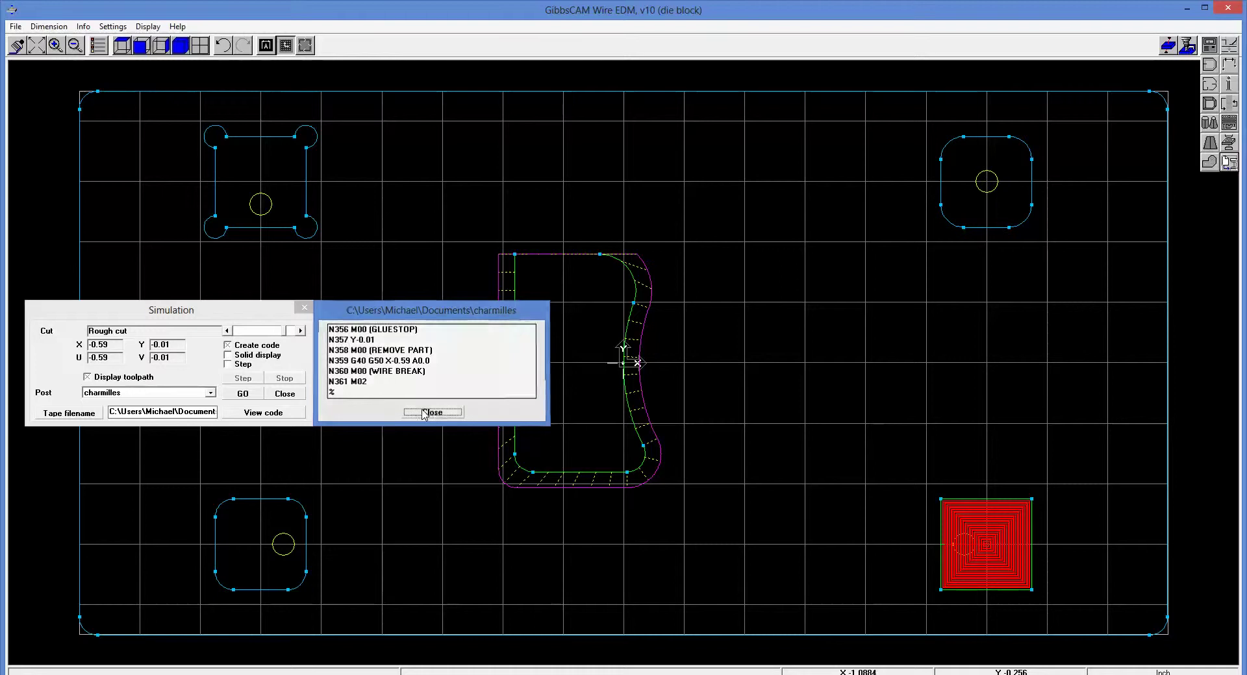
- Review the posted tape output ending at N361 M02, then close the posting dialog
{"action": "left_click", "coordinate": [269, 414]}
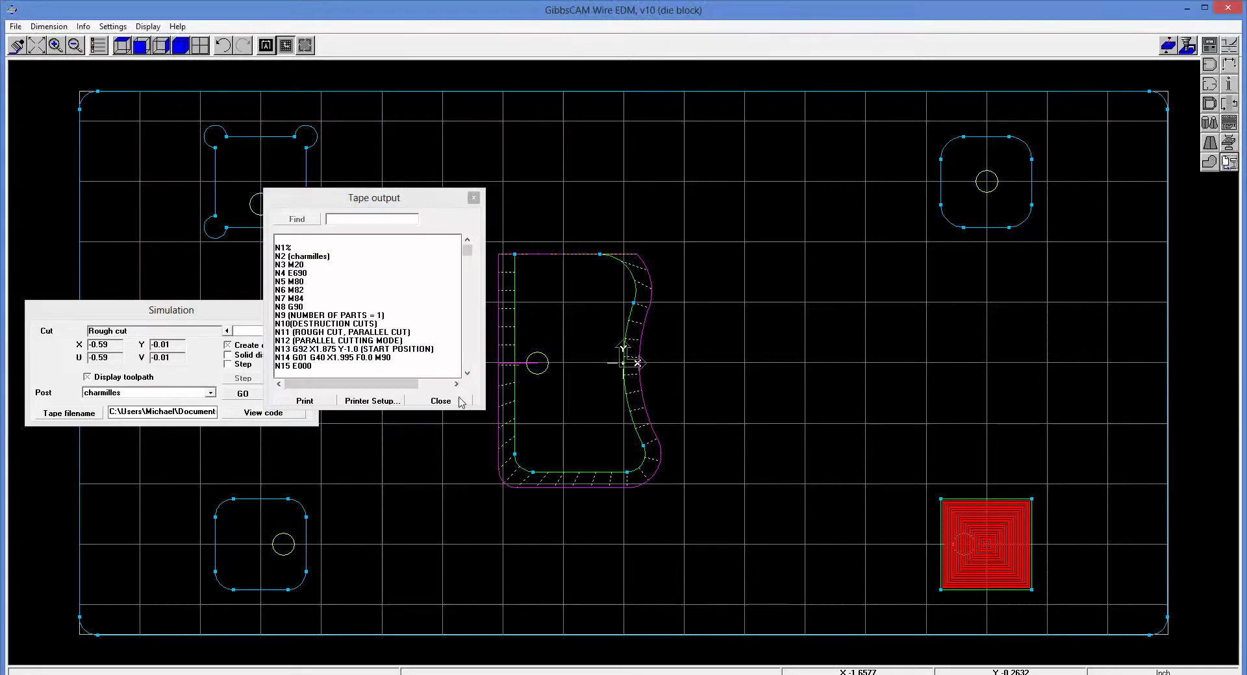
{"action": "left_click_drag", "start_coordinate": [467, 251], "coordinate": [462, 368]}
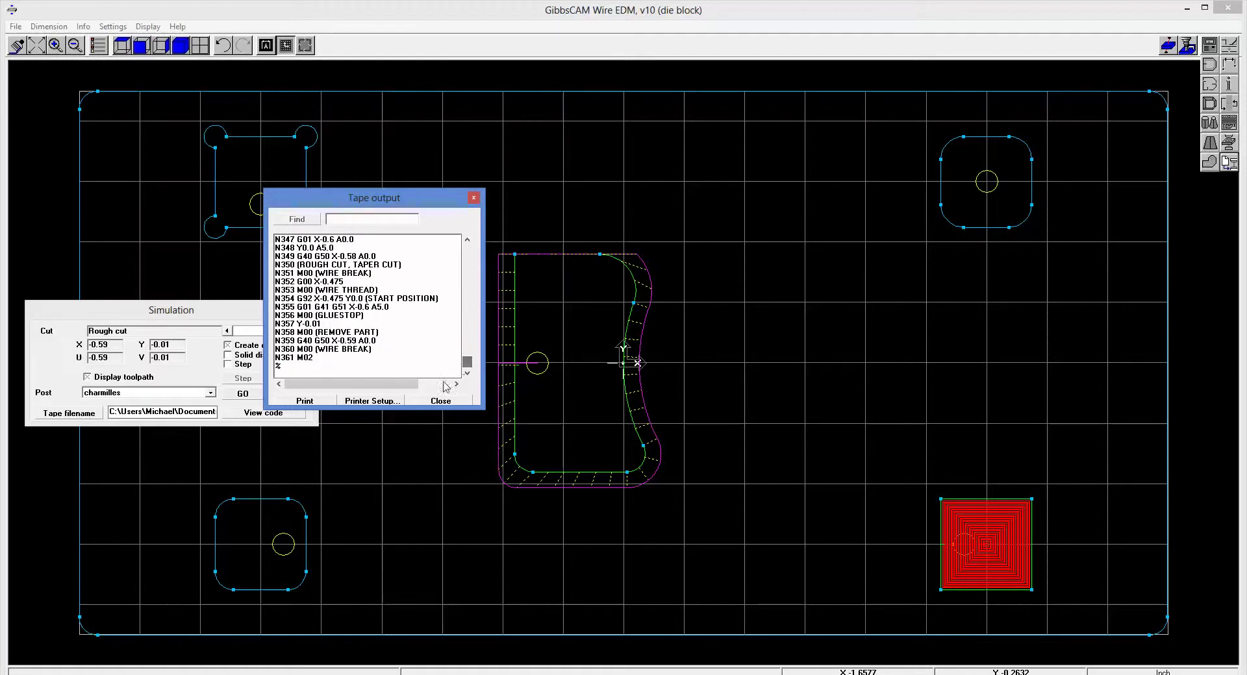
{"action": "left_click", "coordinate": [440, 401]}
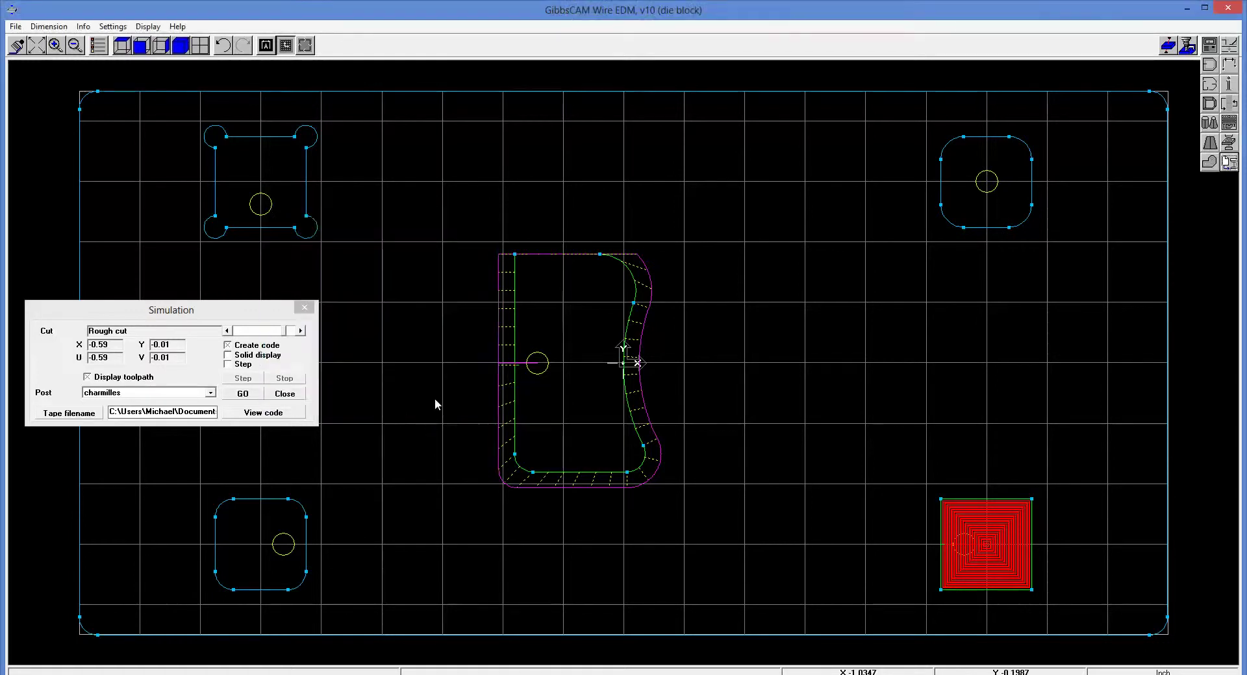
{"action": "left_click", "coordinate": [284, 394]}
{"action": "left_click", "coordinate": [16, 26]}
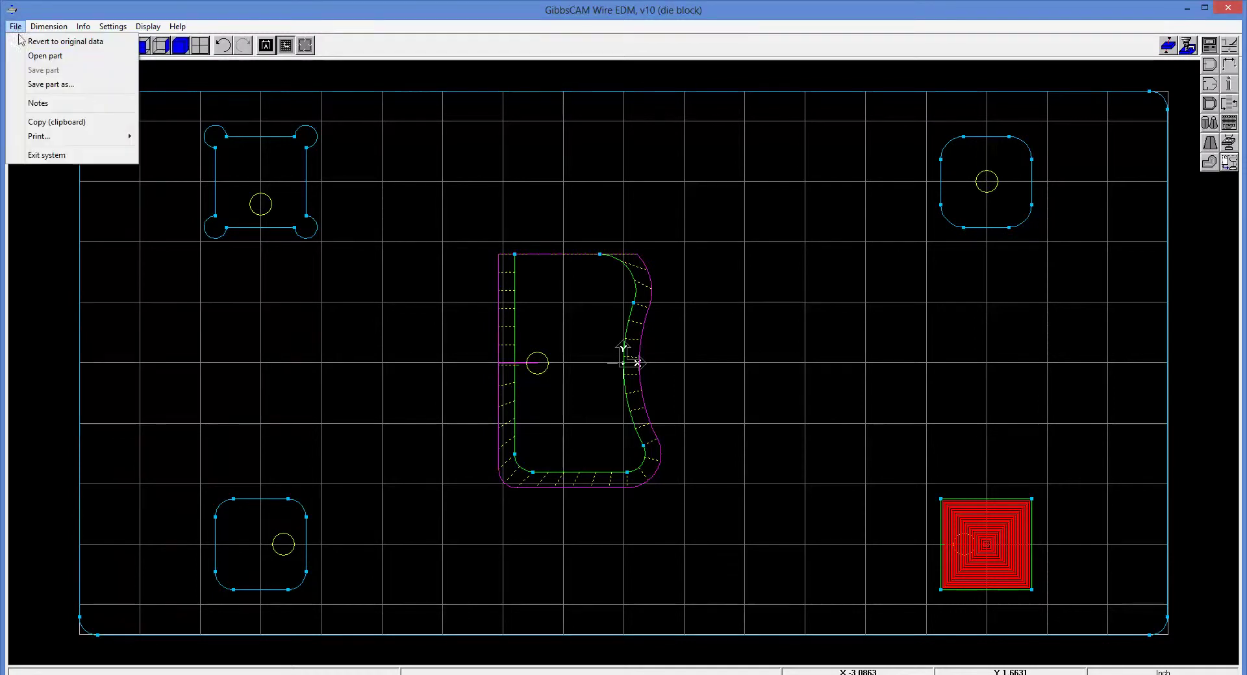
{"action": "left_click", "coordinate": [47, 85]}
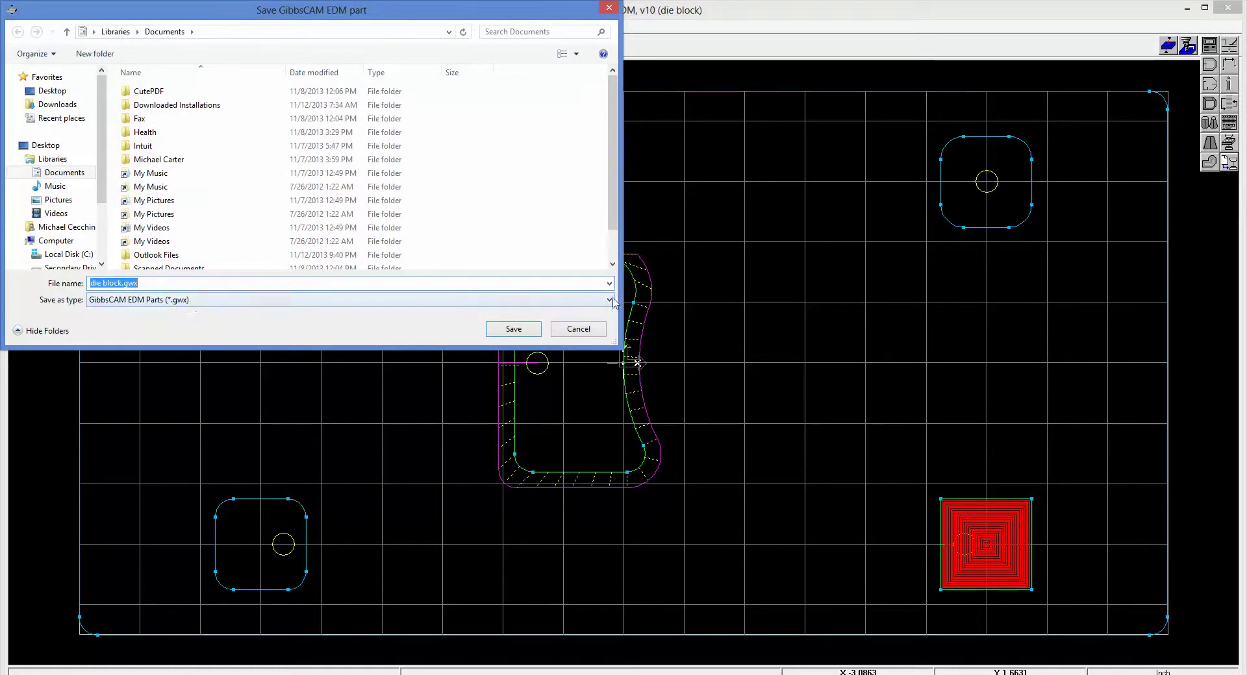
{"action": "left_click", "coordinate": [578, 329]}
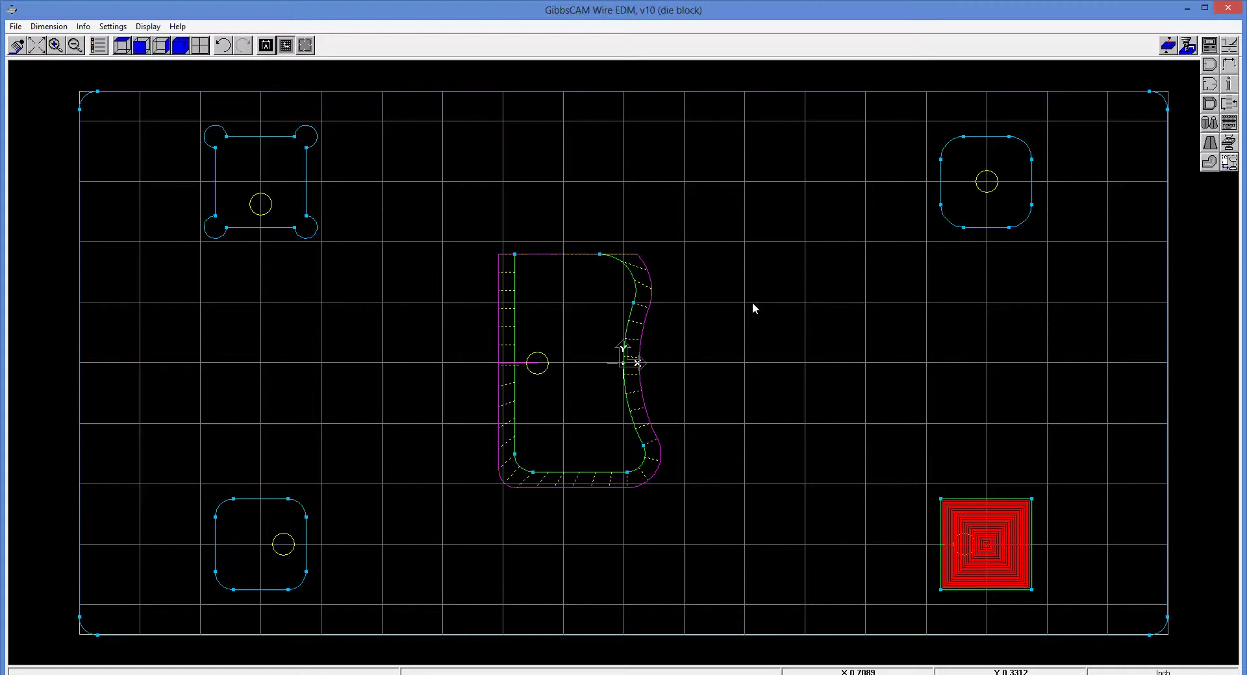